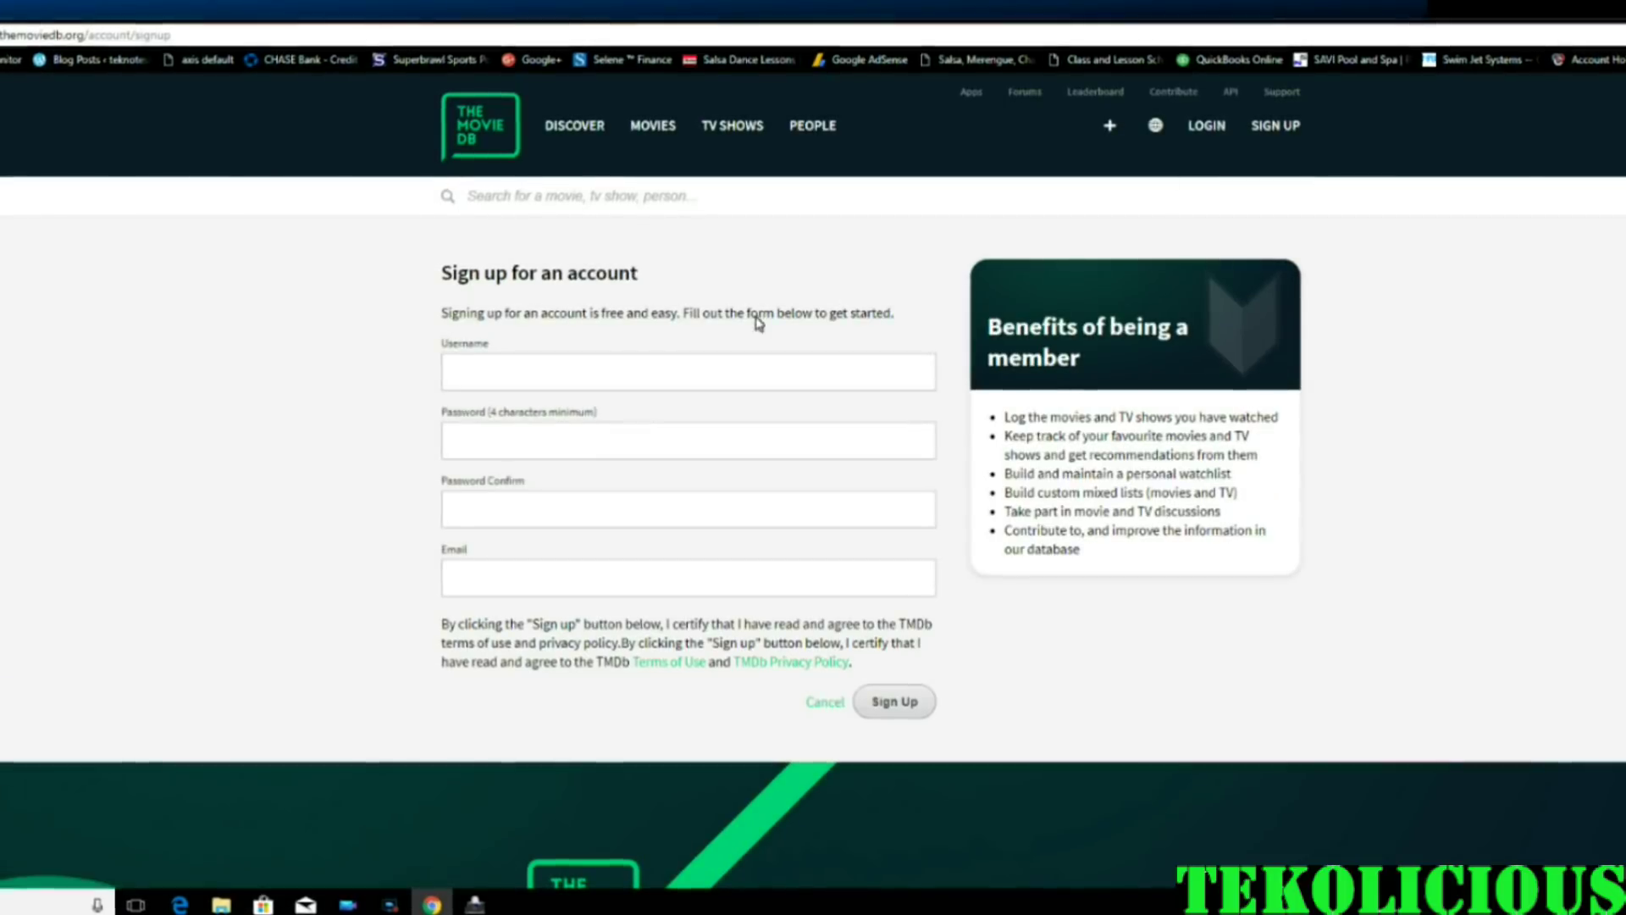
# Step: Select the username field on the TMDb sign-up form
pyautogui.click(484, 370)
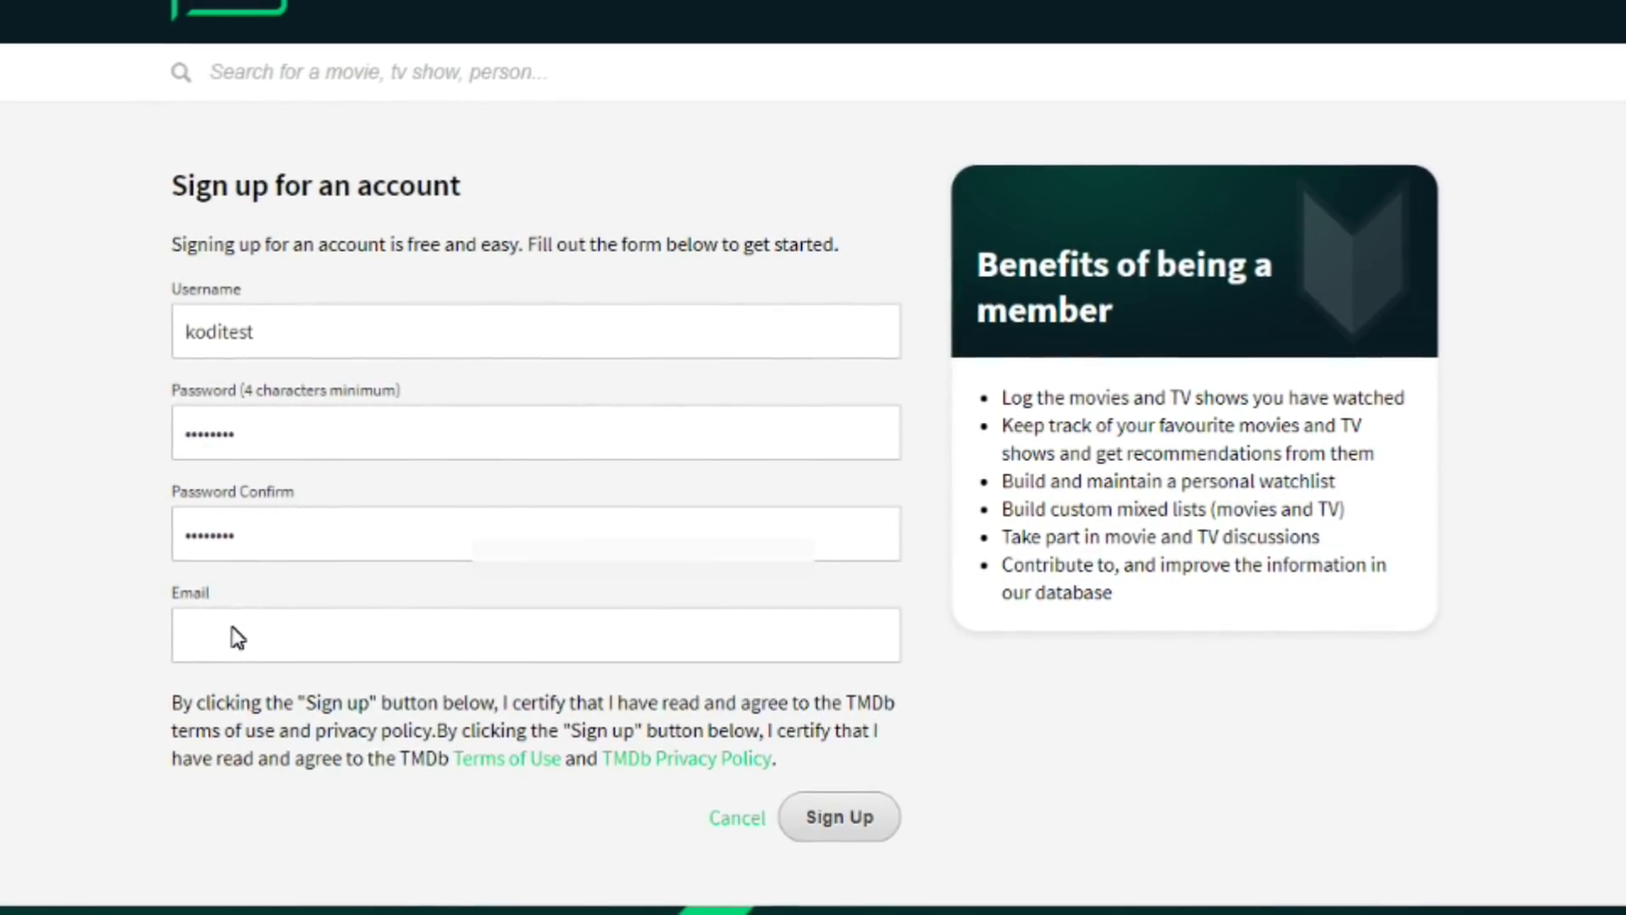
pyautogui.write('ac')
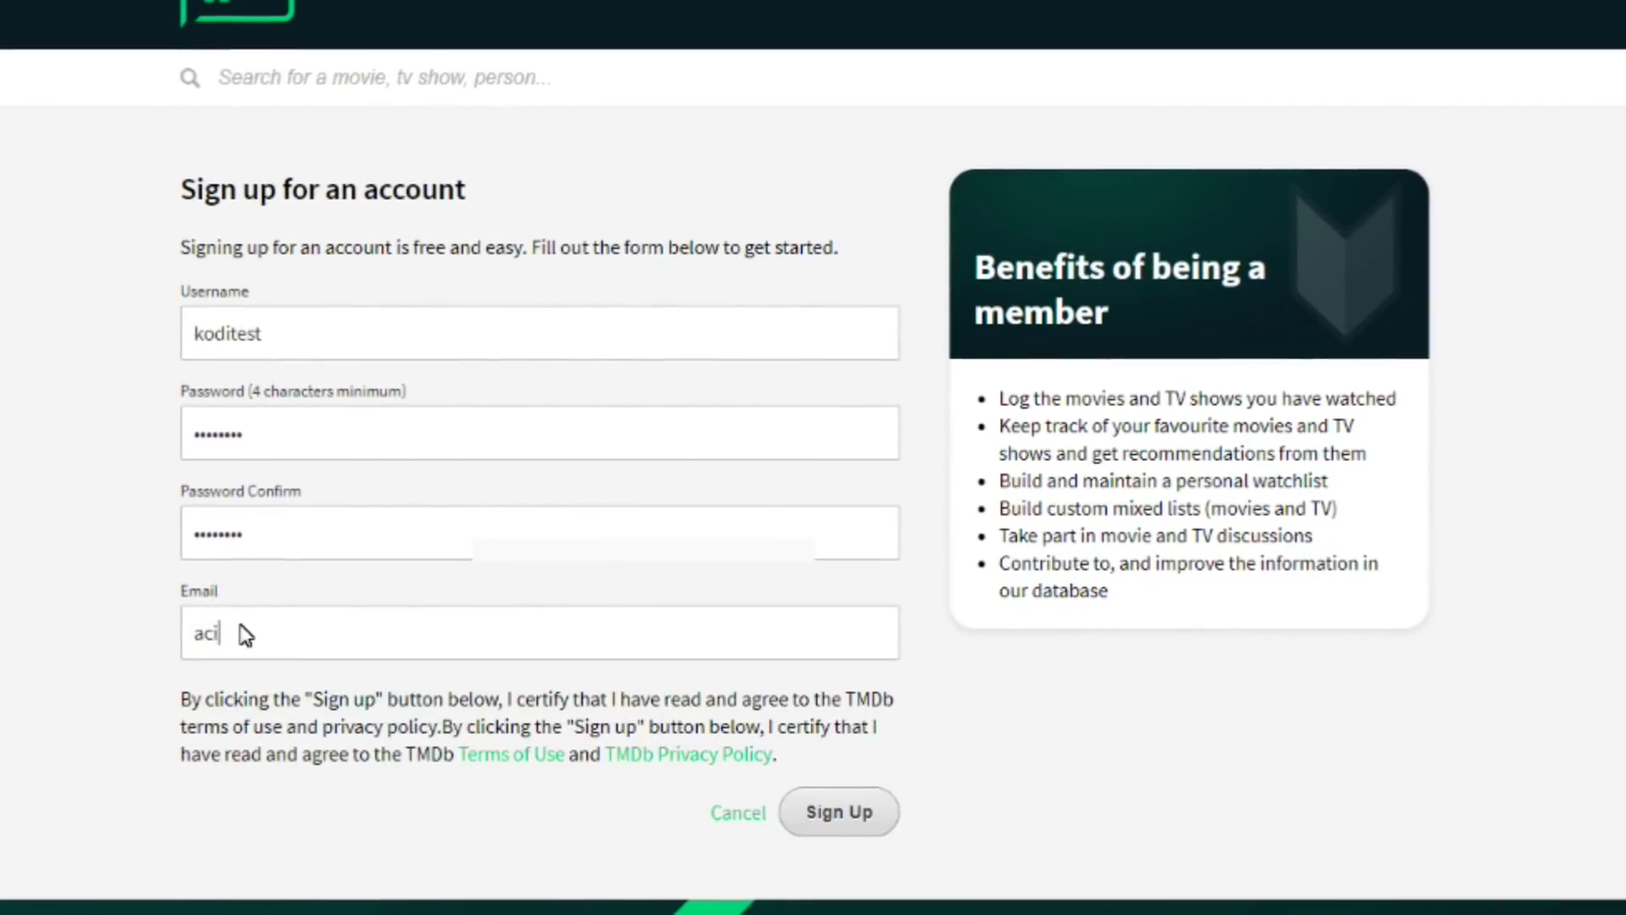
pyautogui.write('i')
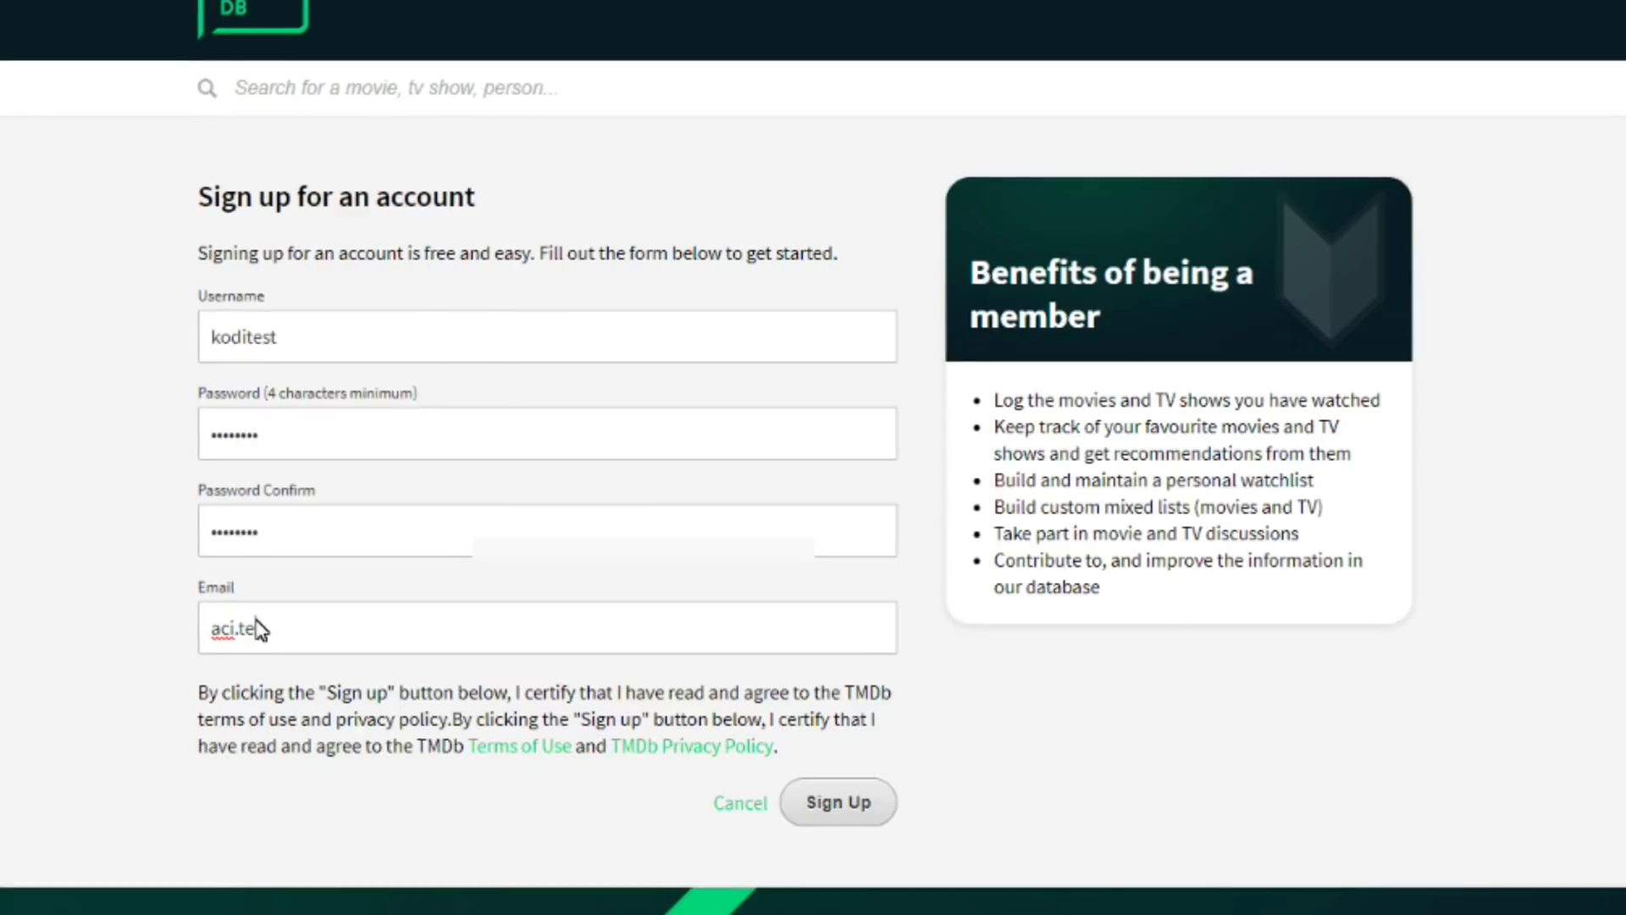
pyautogui.write('.t')
pyautogui.write('e')
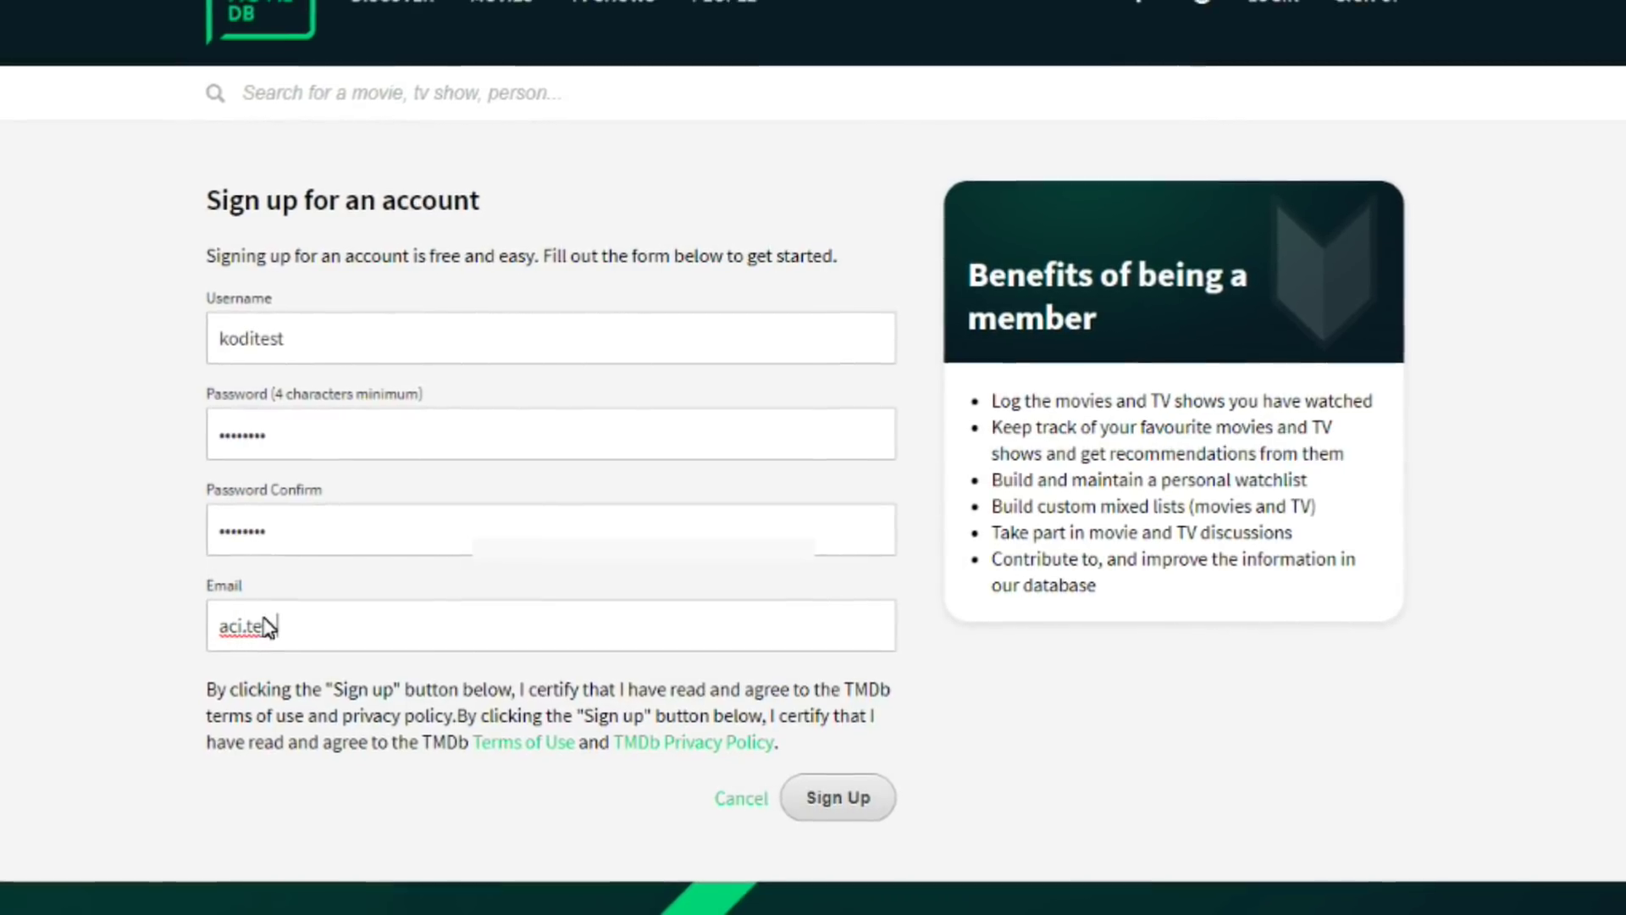
# Step: Erase the mistyped last characters of the email address
pyautogui.press('BackSpace')
pyautogui.press('BackSpace')
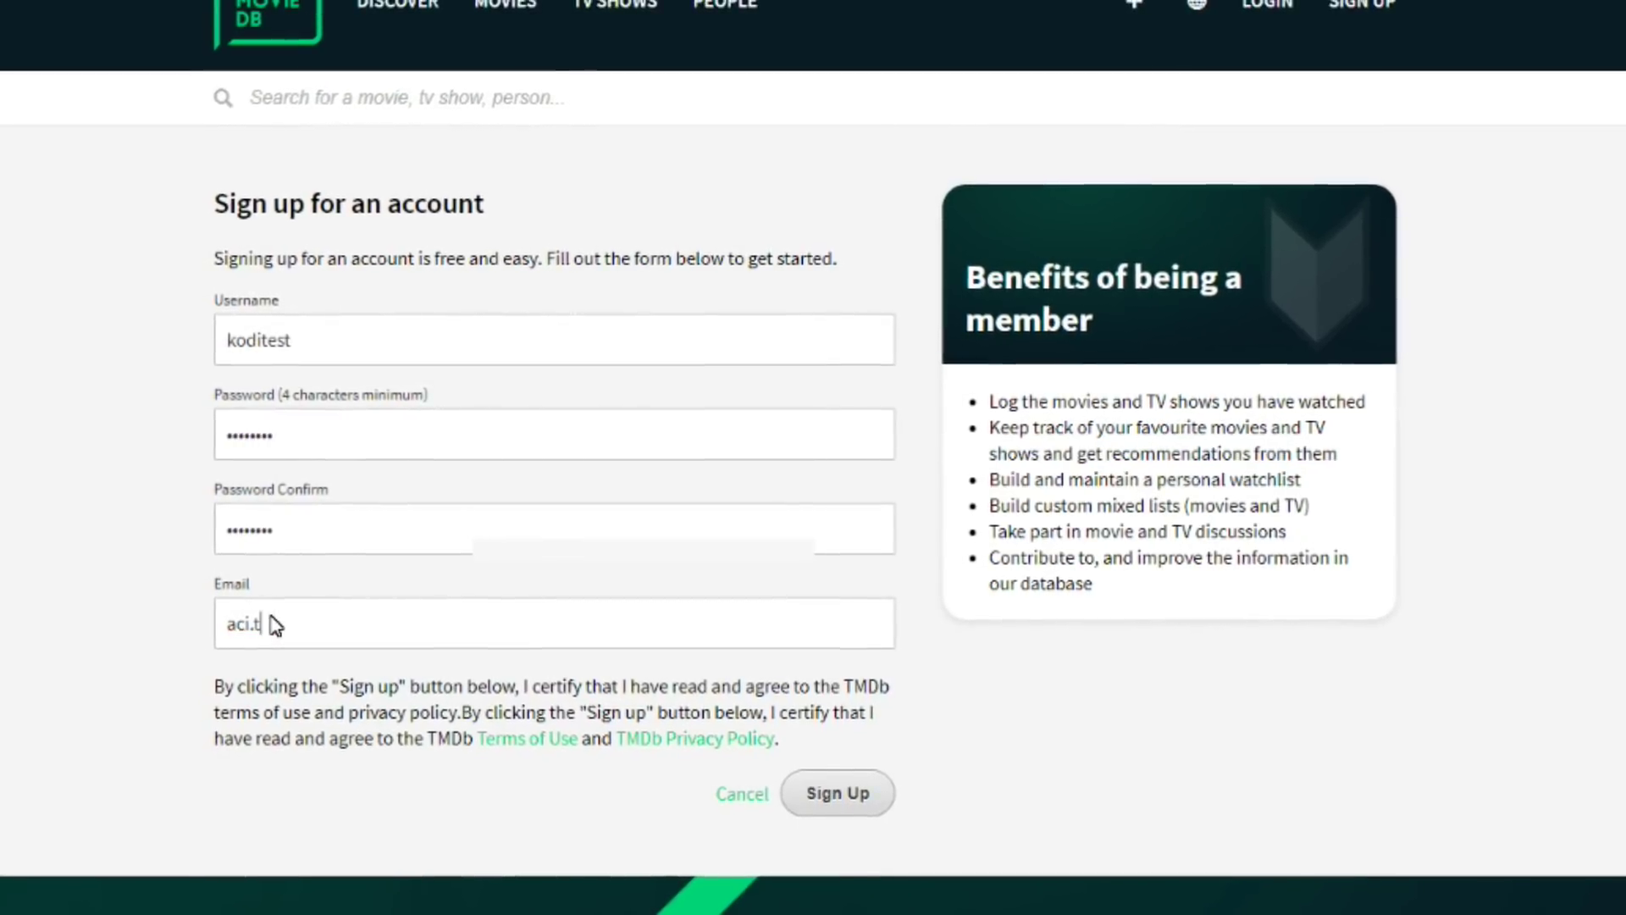
pyautogui.press('BackSpace')
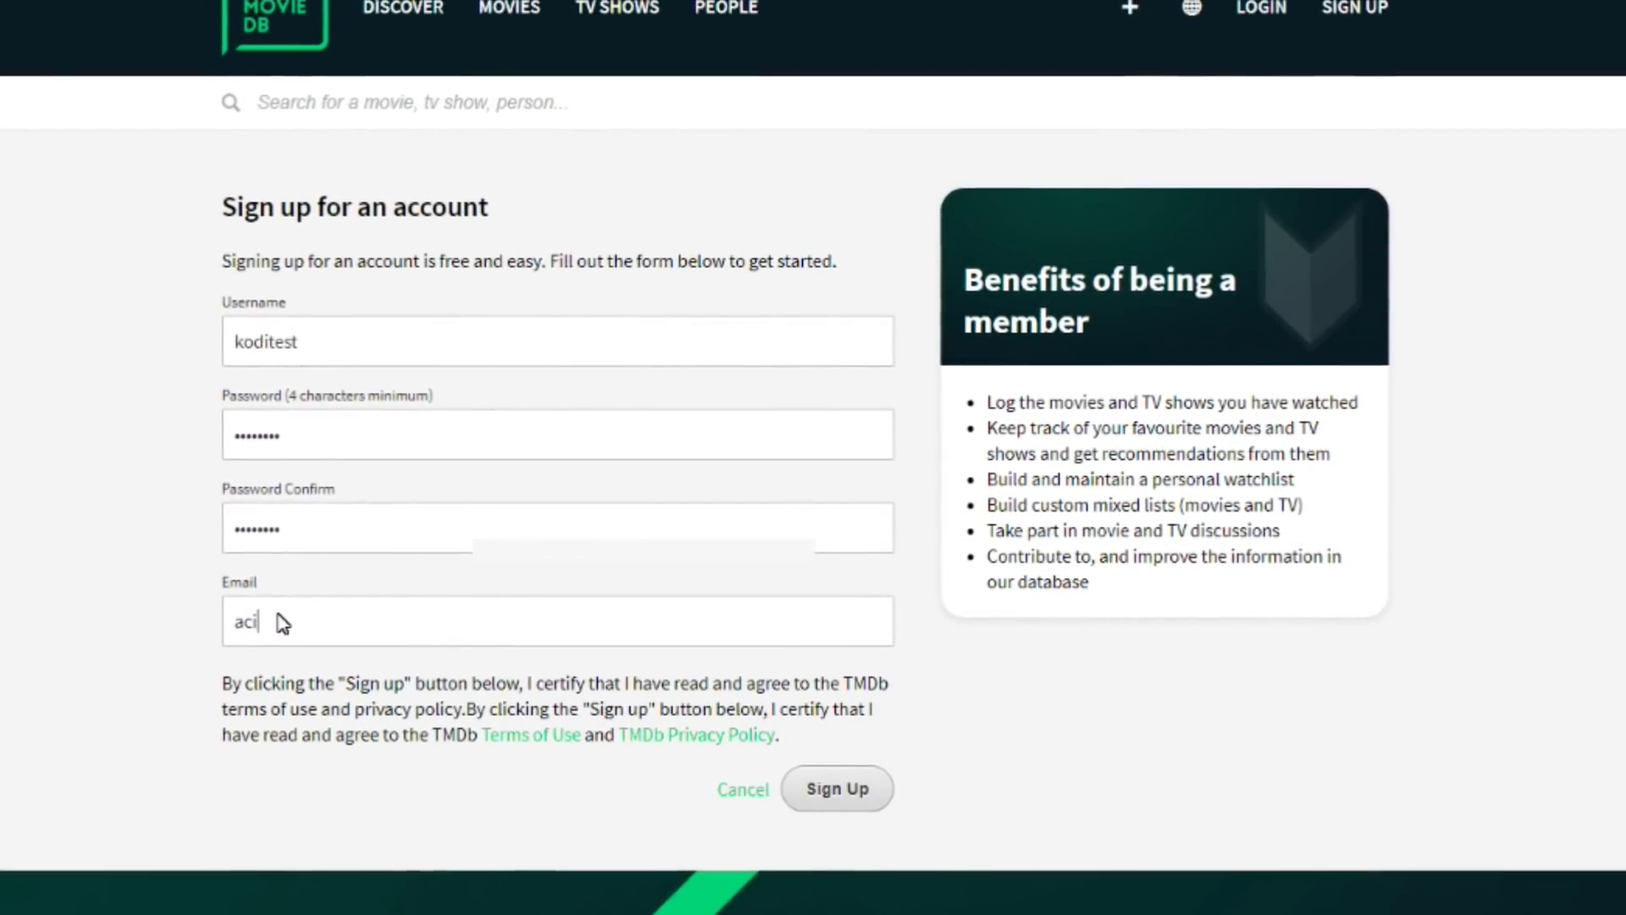
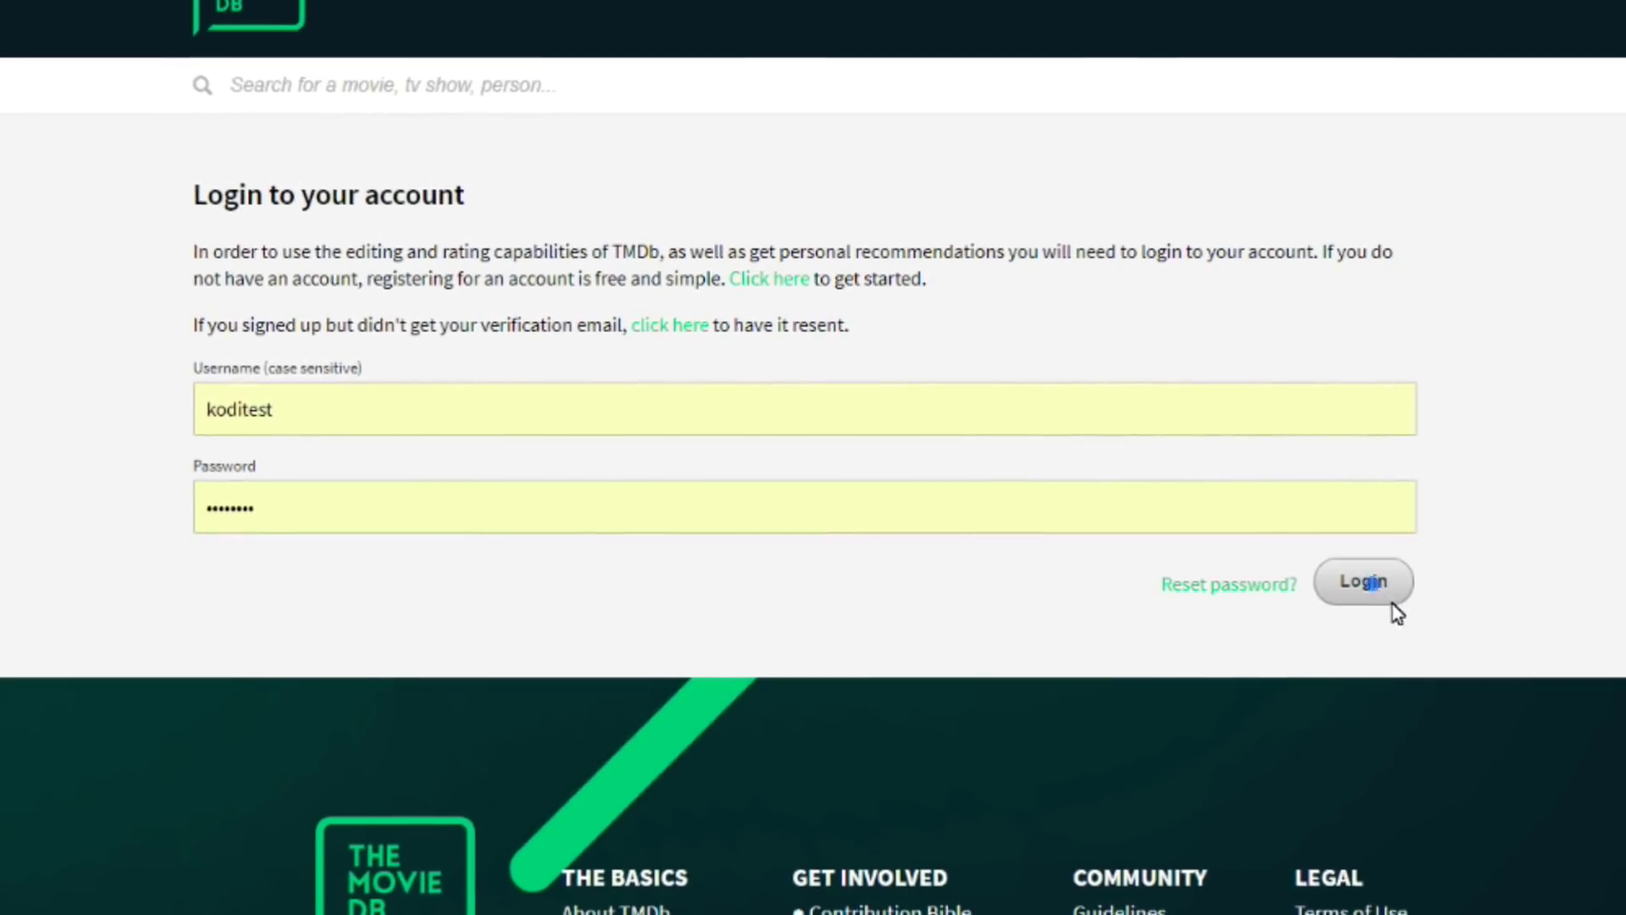
# Step: Log in to the new koditest TMDb account
pyautogui.click(1378, 587)
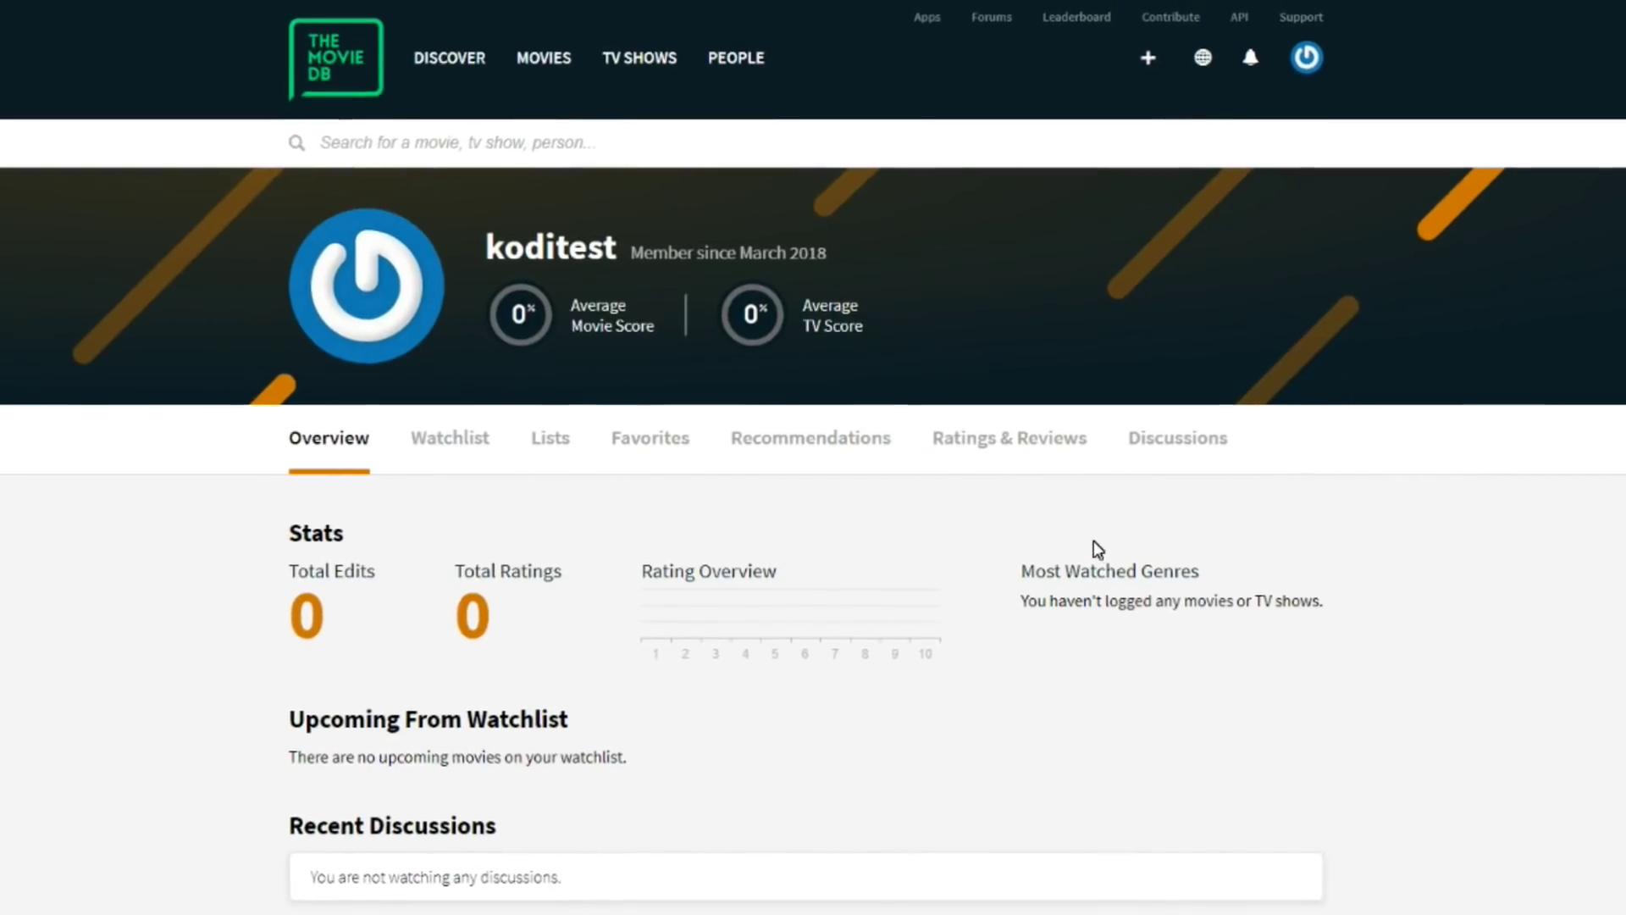
pyautogui.scroll(-3, 1088, 545)
pyautogui.scroll(3, 1082, 544)
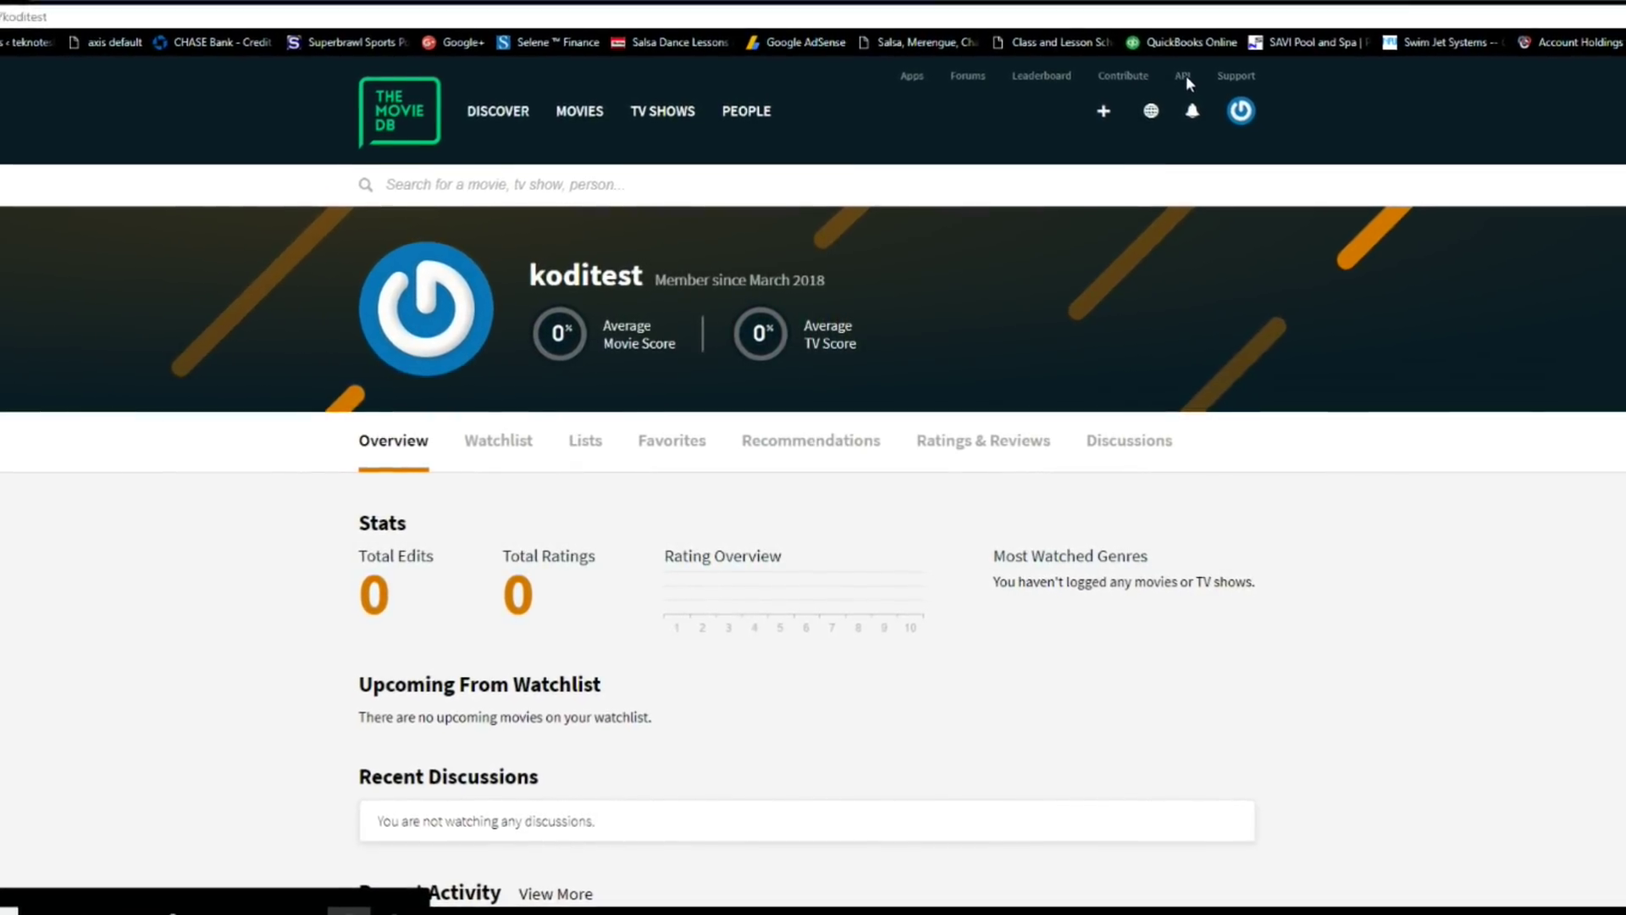
# Step: Go from the API overview through the account menu to Settings' API section
pyautogui.click(1183, 77)
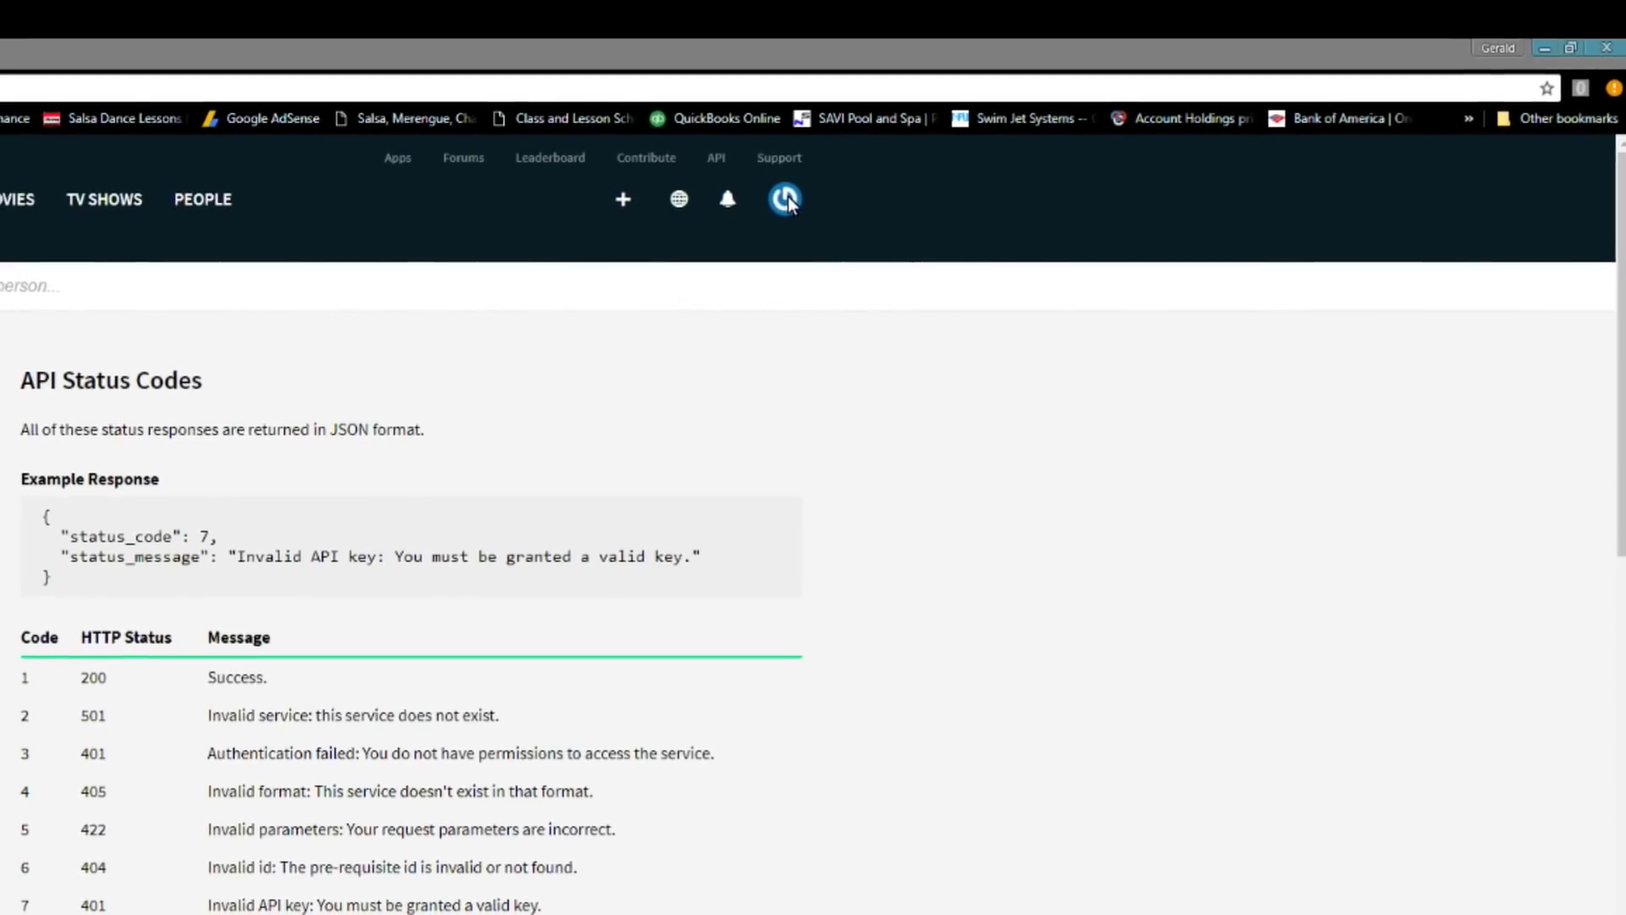
pyautogui.click(791, 199)
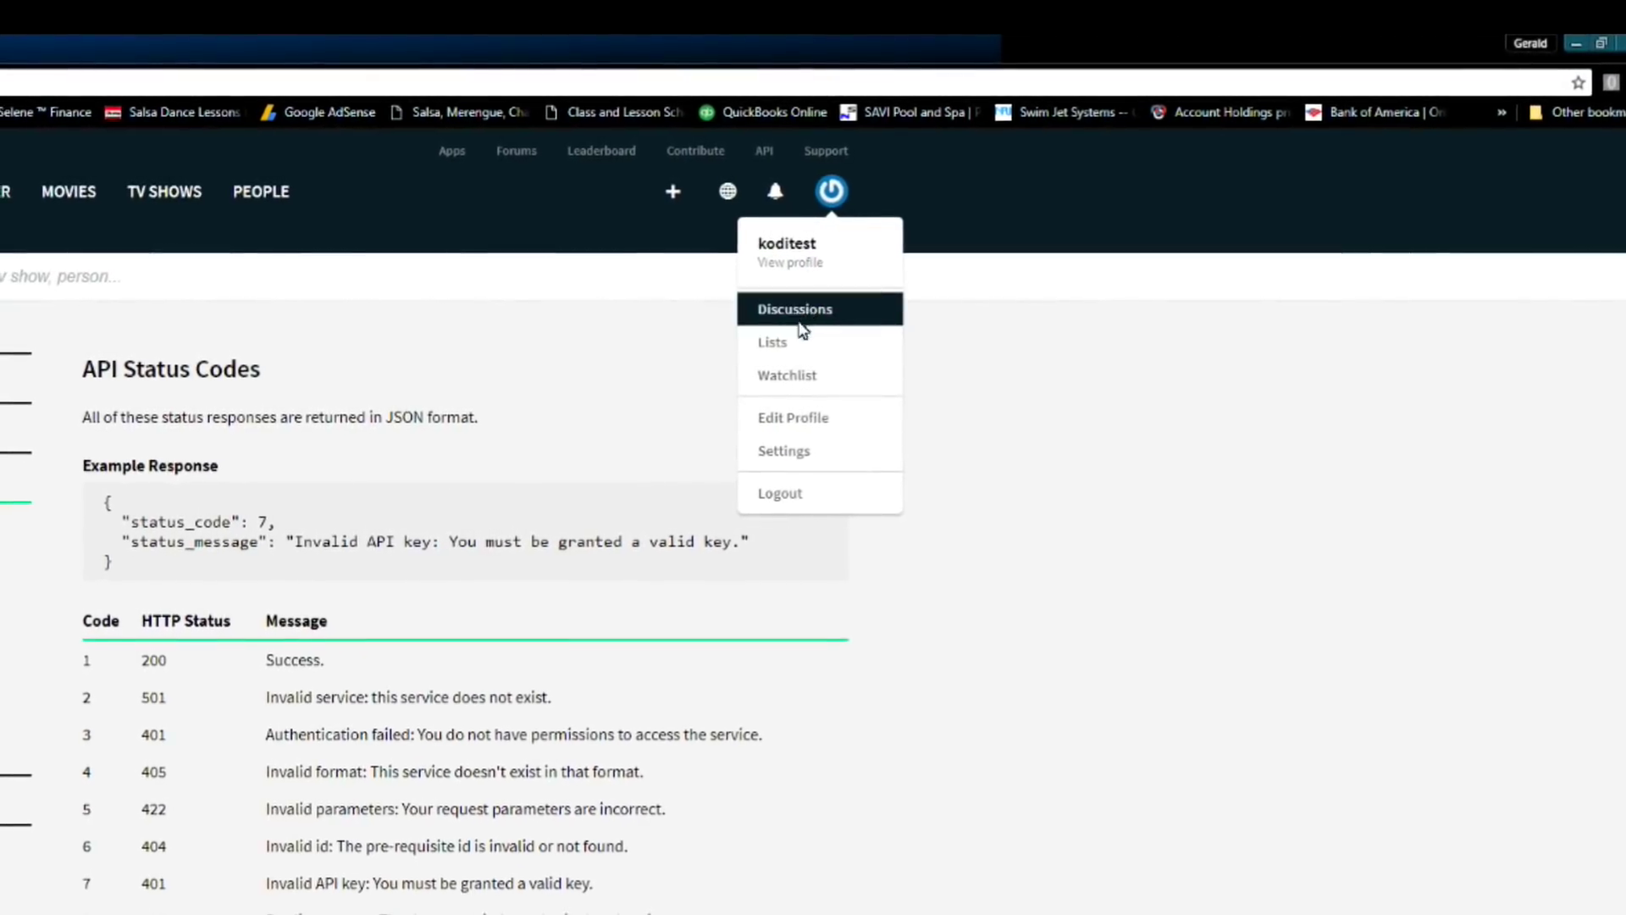
pyautogui.click(807, 444)
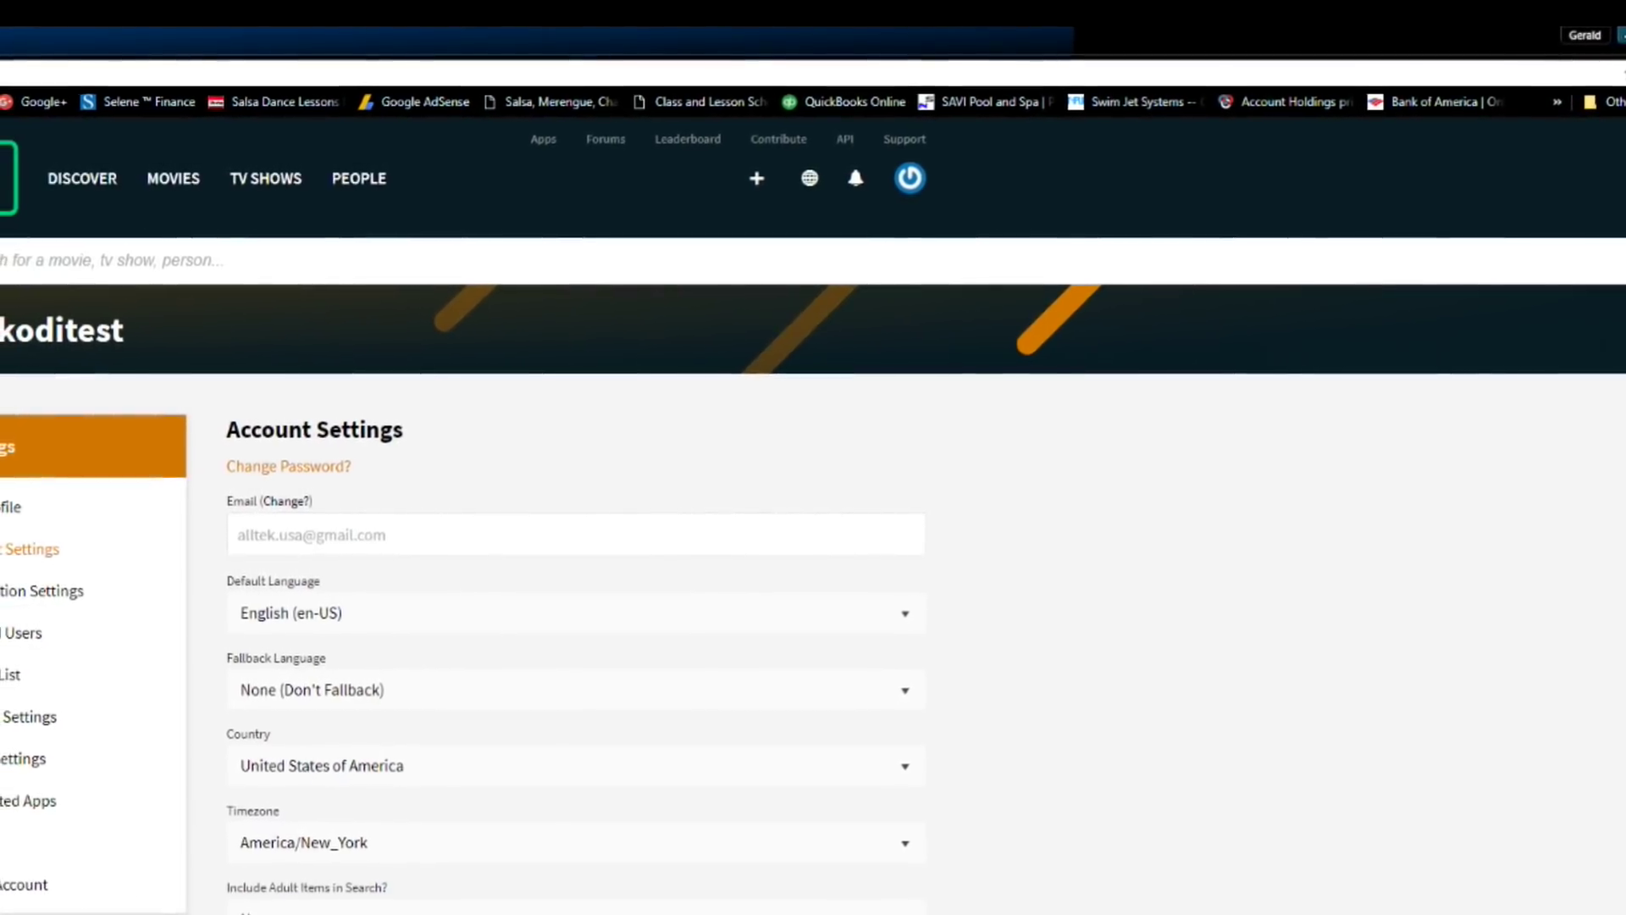
pyautogui.scroll(-2, 813, 509)
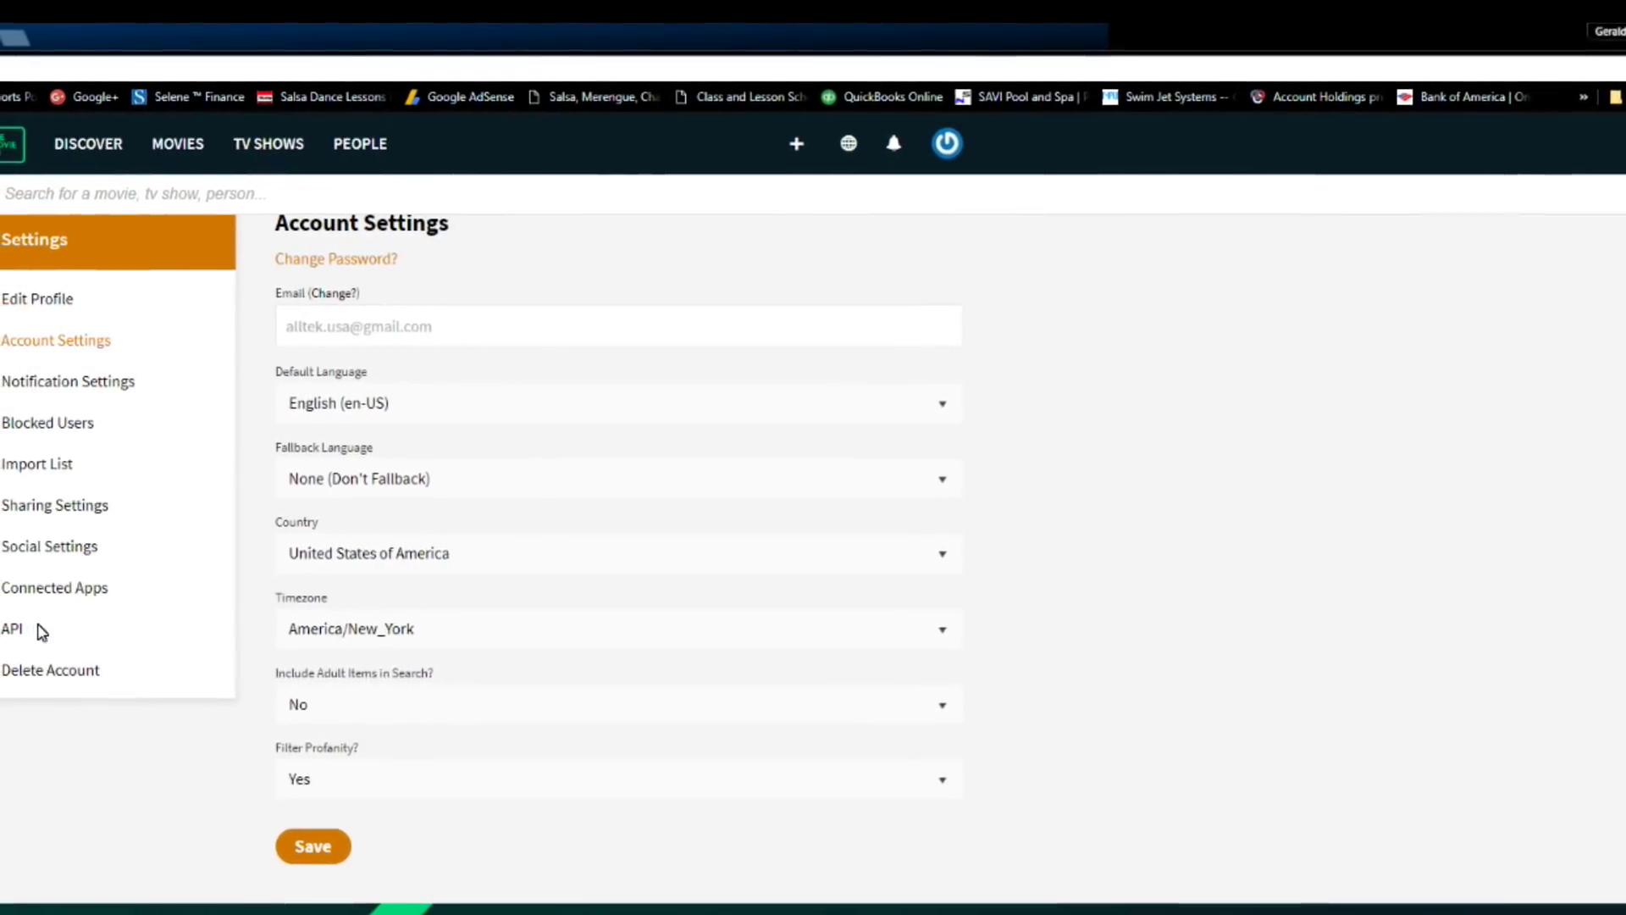
pyautogui.click(16, 628)
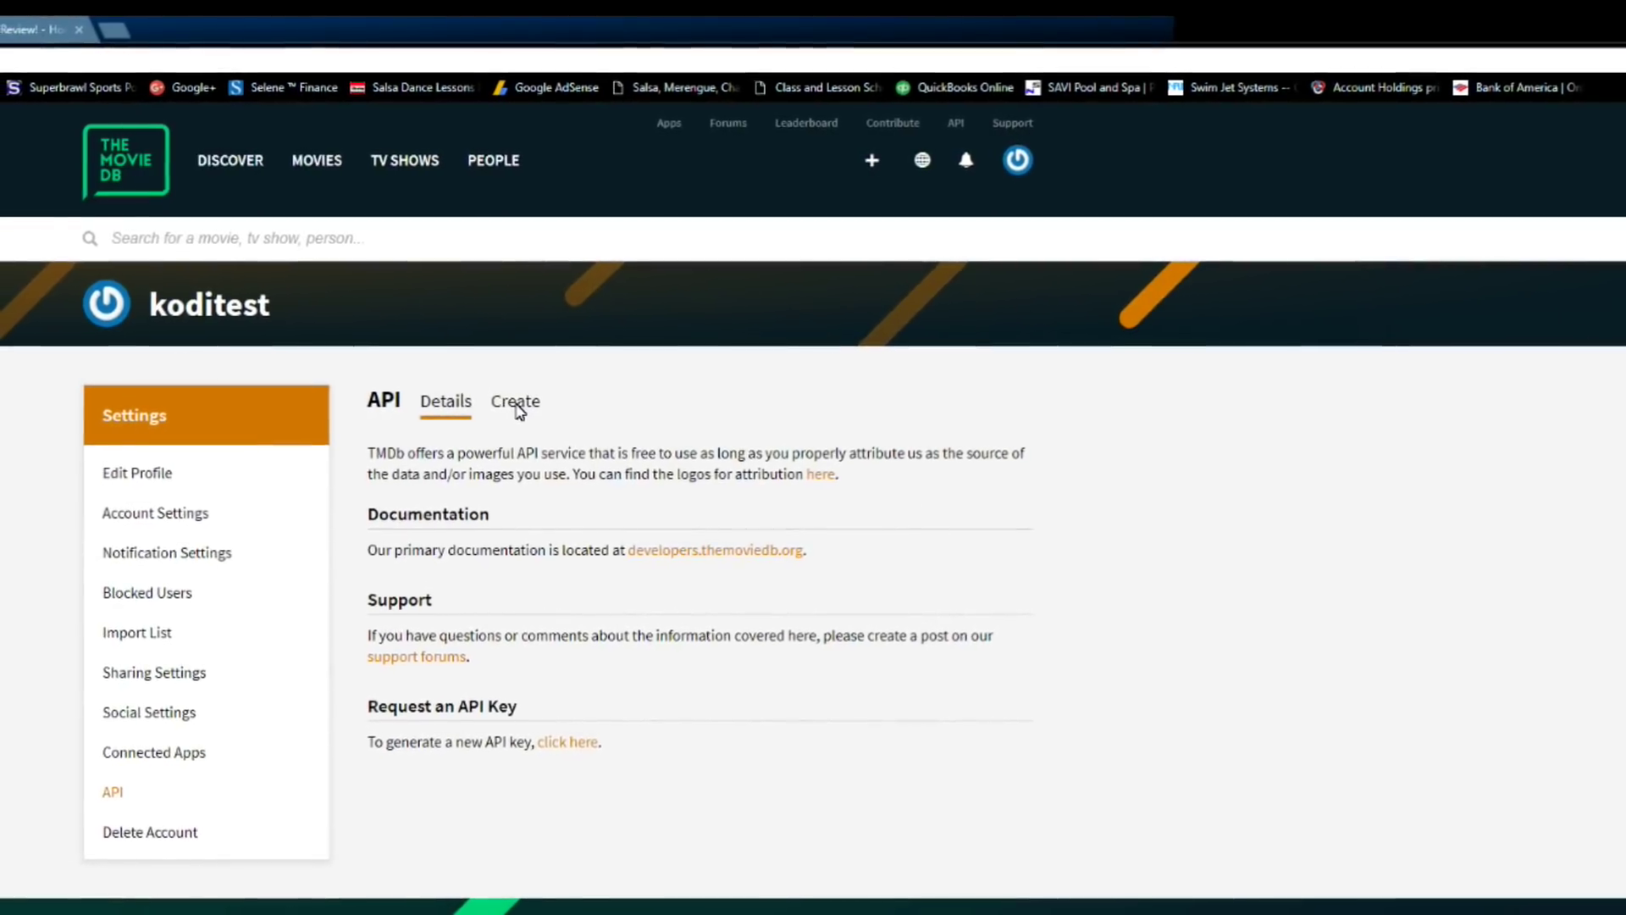
# Step: Choose a new Developer API key and accept the API terms of use
pyautogui.click(517, 404)
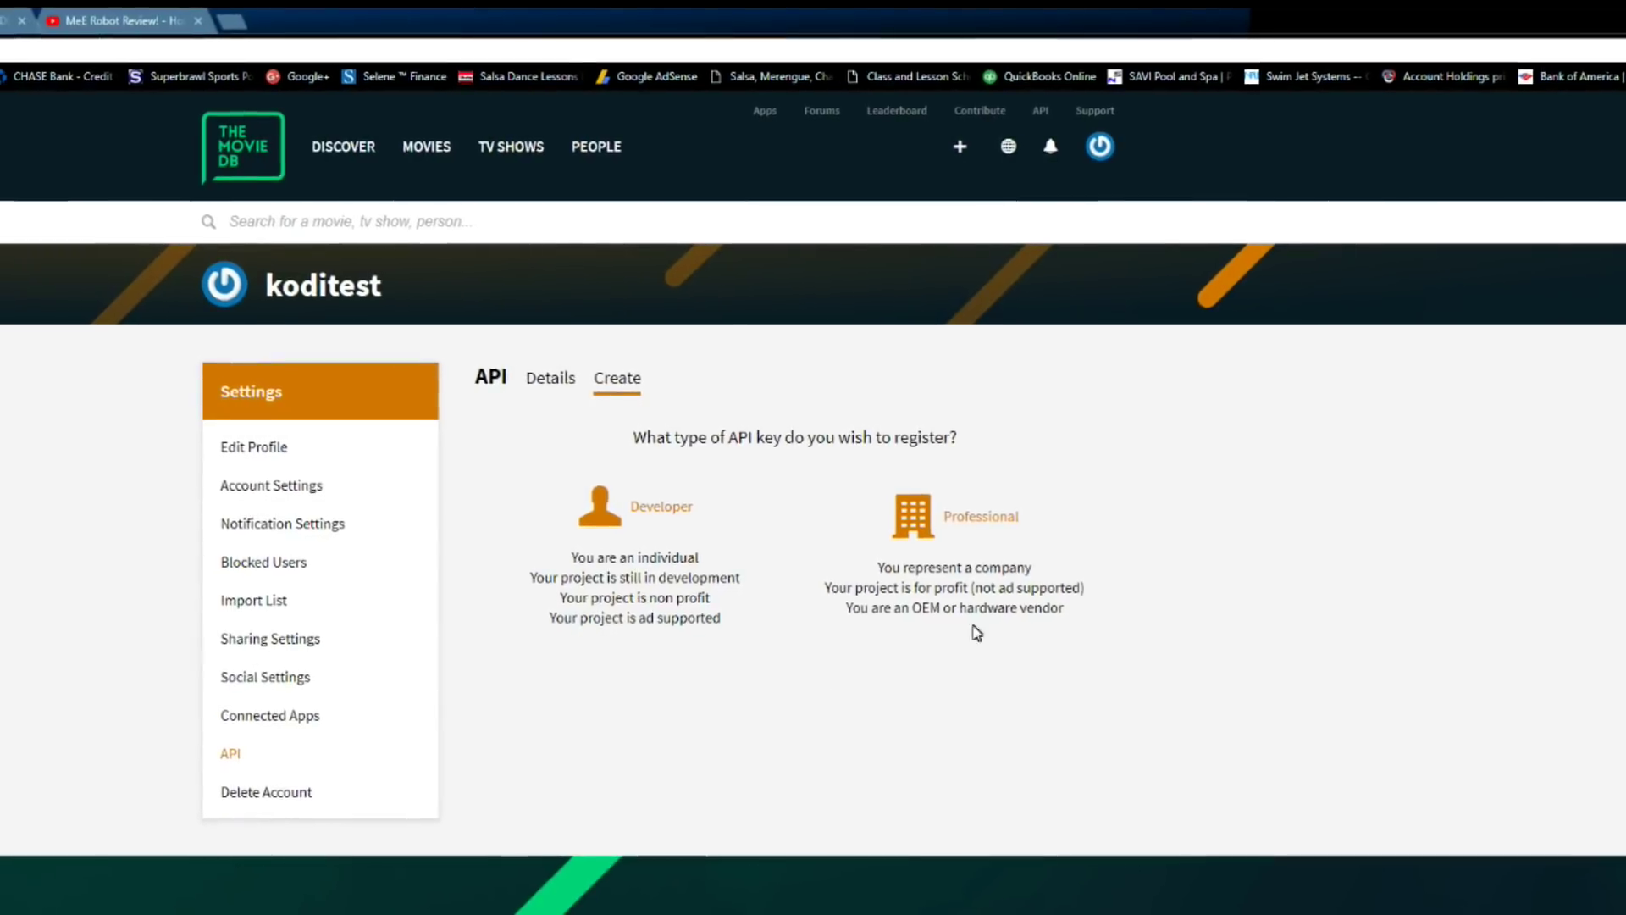
pyautogui.click(701, 500)
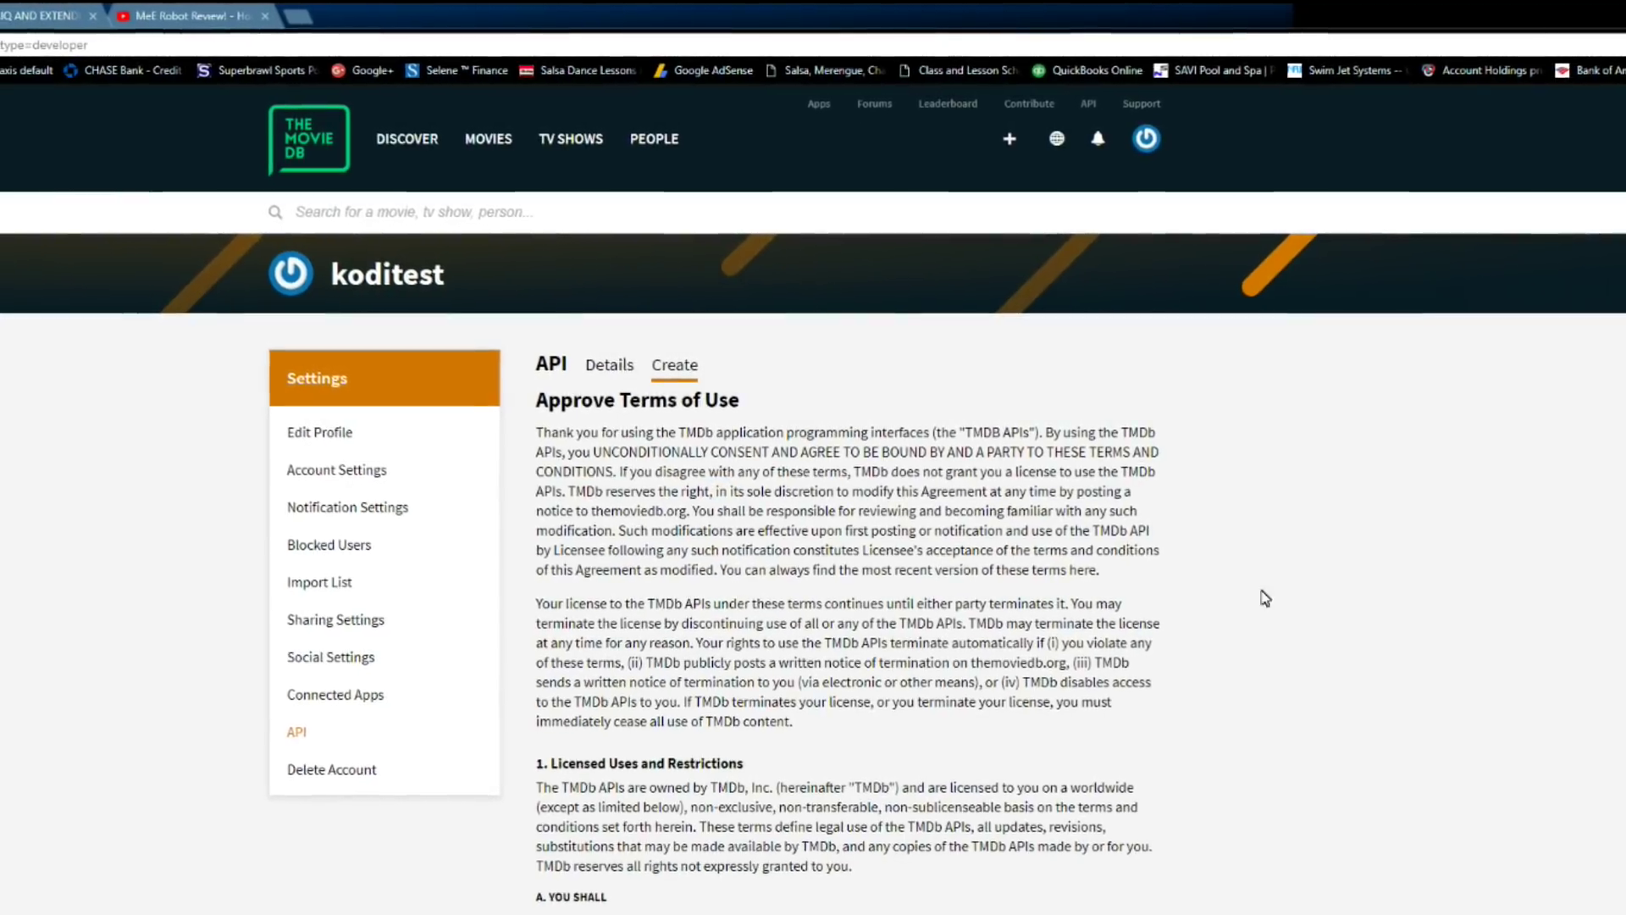
pyautogui.scroll(-2, 1115, 606)
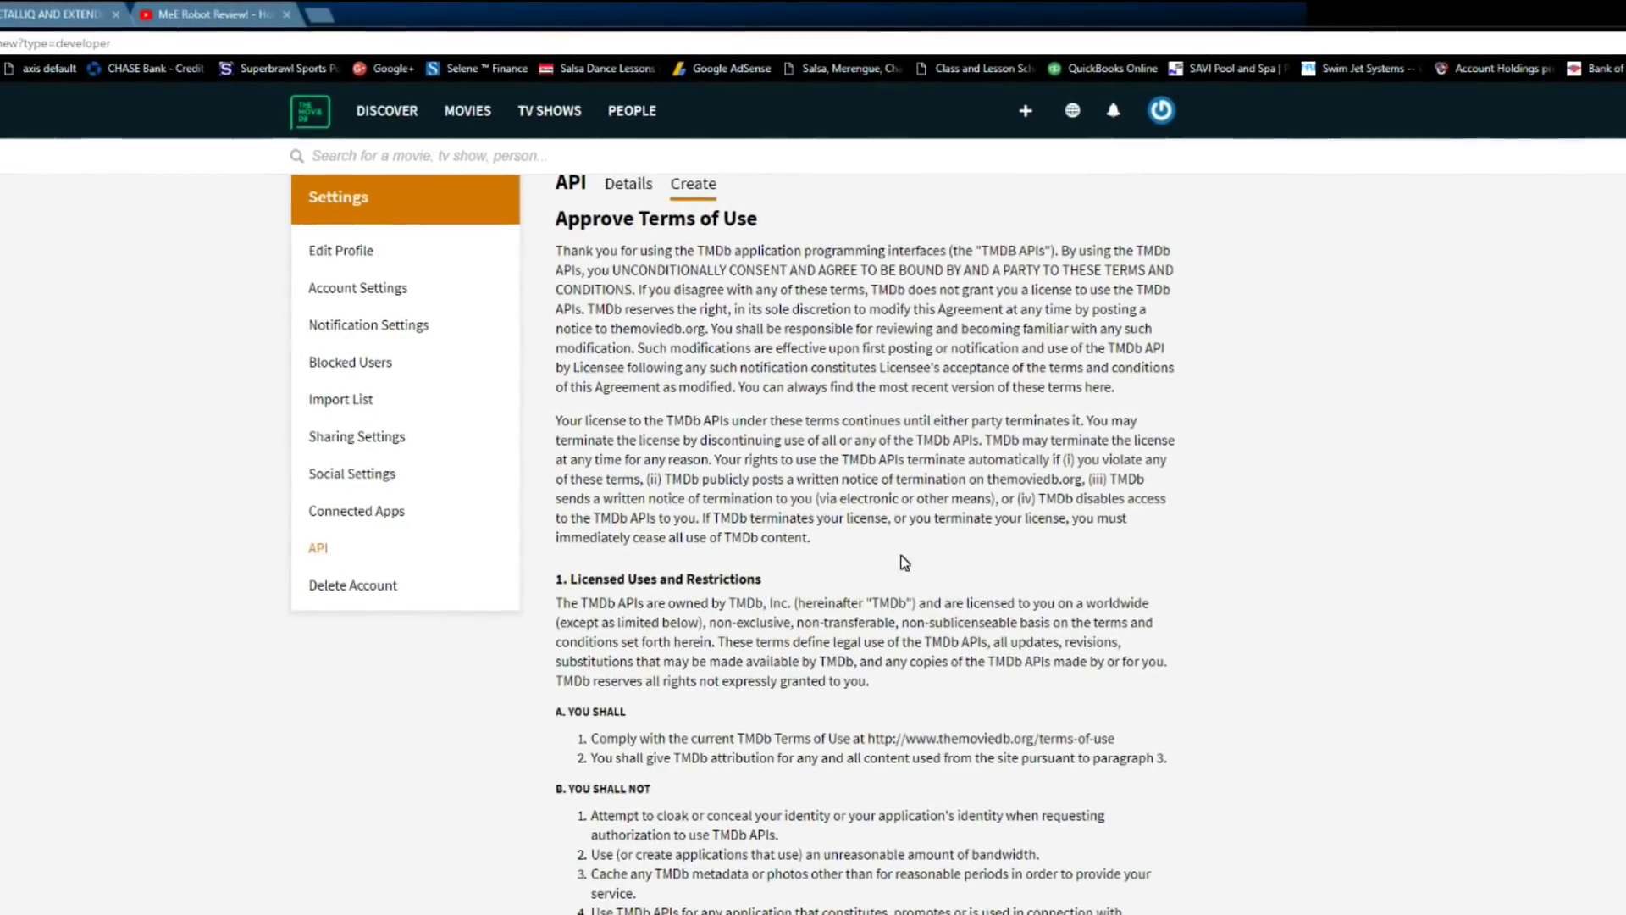
pyautogui.scroll(-5, 905, 560)
pyautogui.scroll(-3, 916, 557)
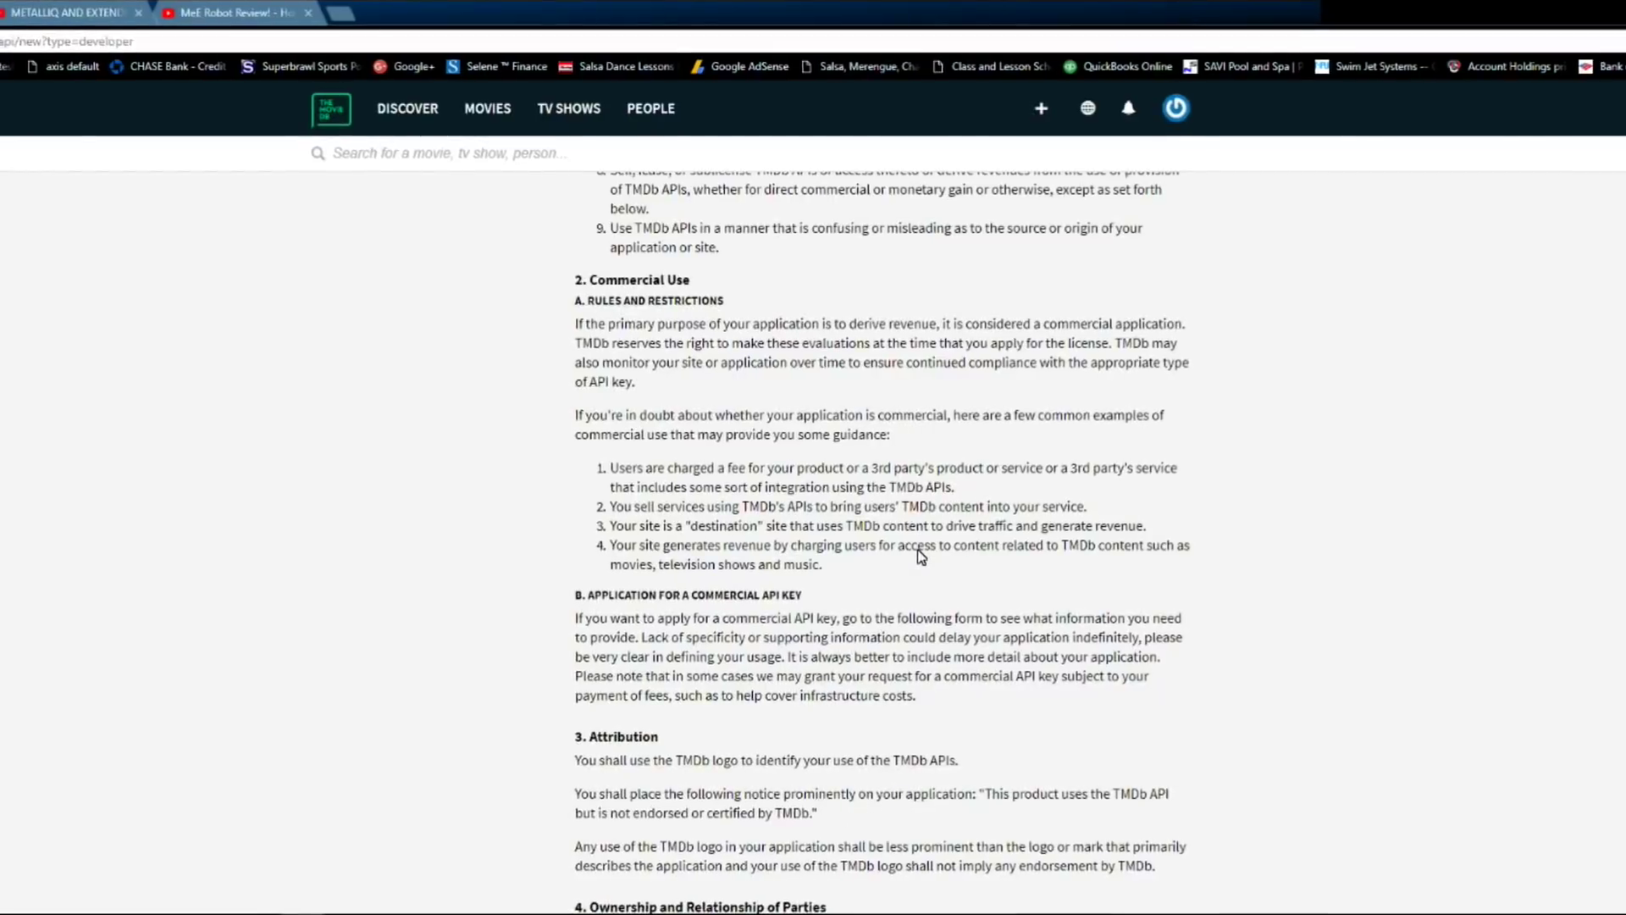
pyautogui.scroll(-3, 921, 556)
pyautogui.scroll(-3, 926, 546)
pyautogui.scroll(-4, 930, 545)
pyautogui.scroll(-3, 935, 551)
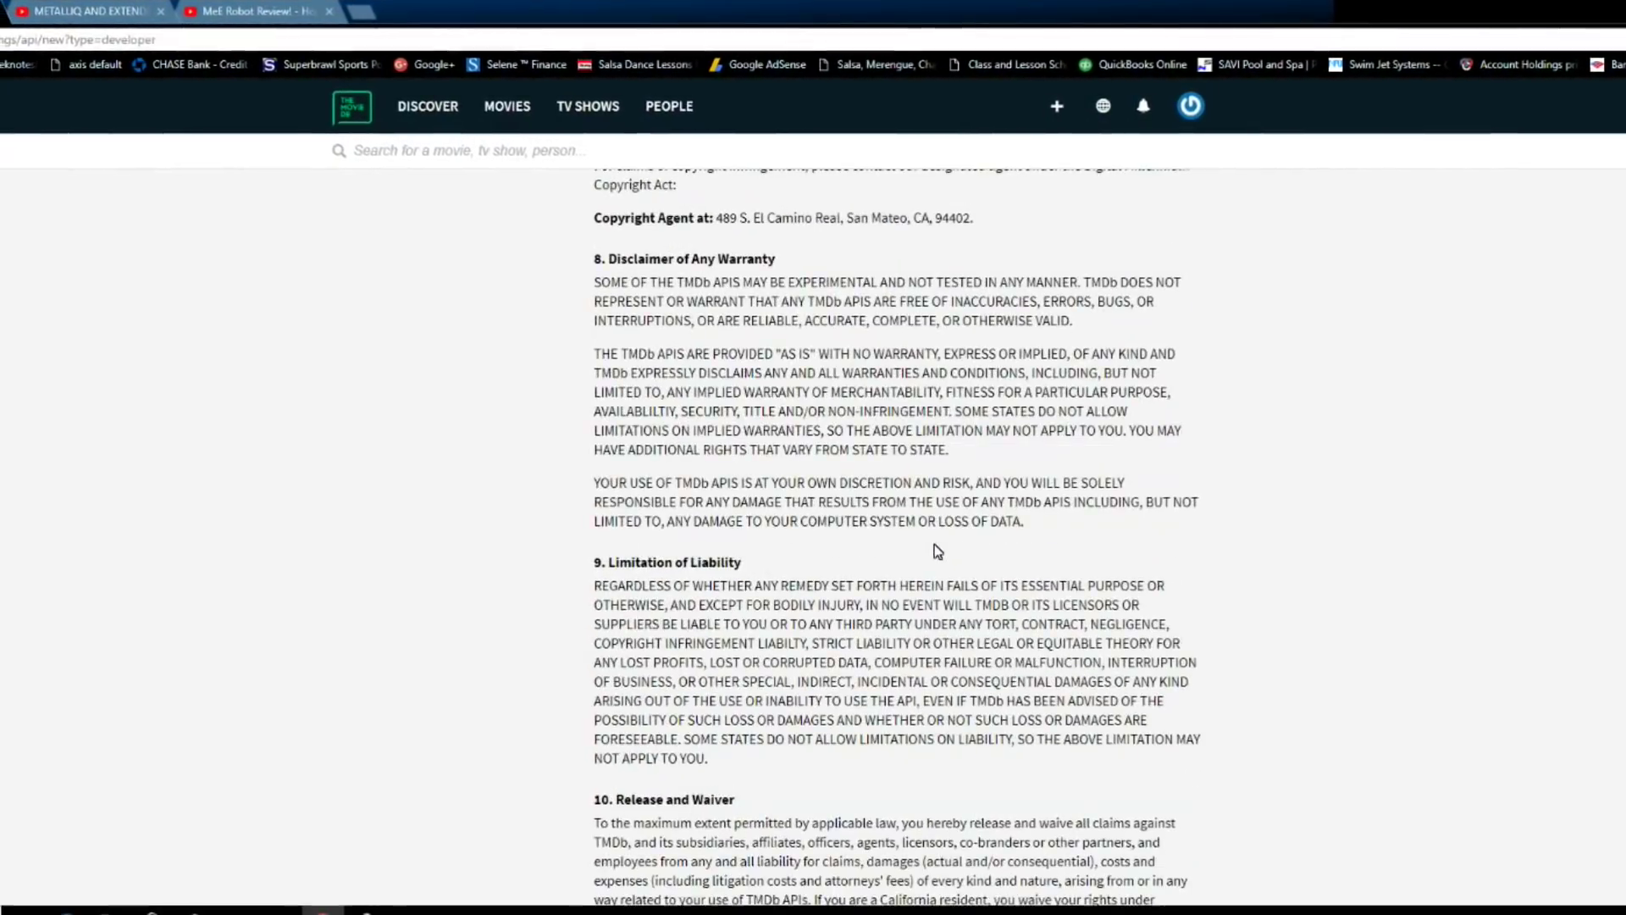
pyautogui.scroll(-3, 935, 550)
pyautogui.scroll(-3, 941, 548)
pyautogui.scroll(-3, 945, 547)
pyautogui.scroll(-4, 950, 546)
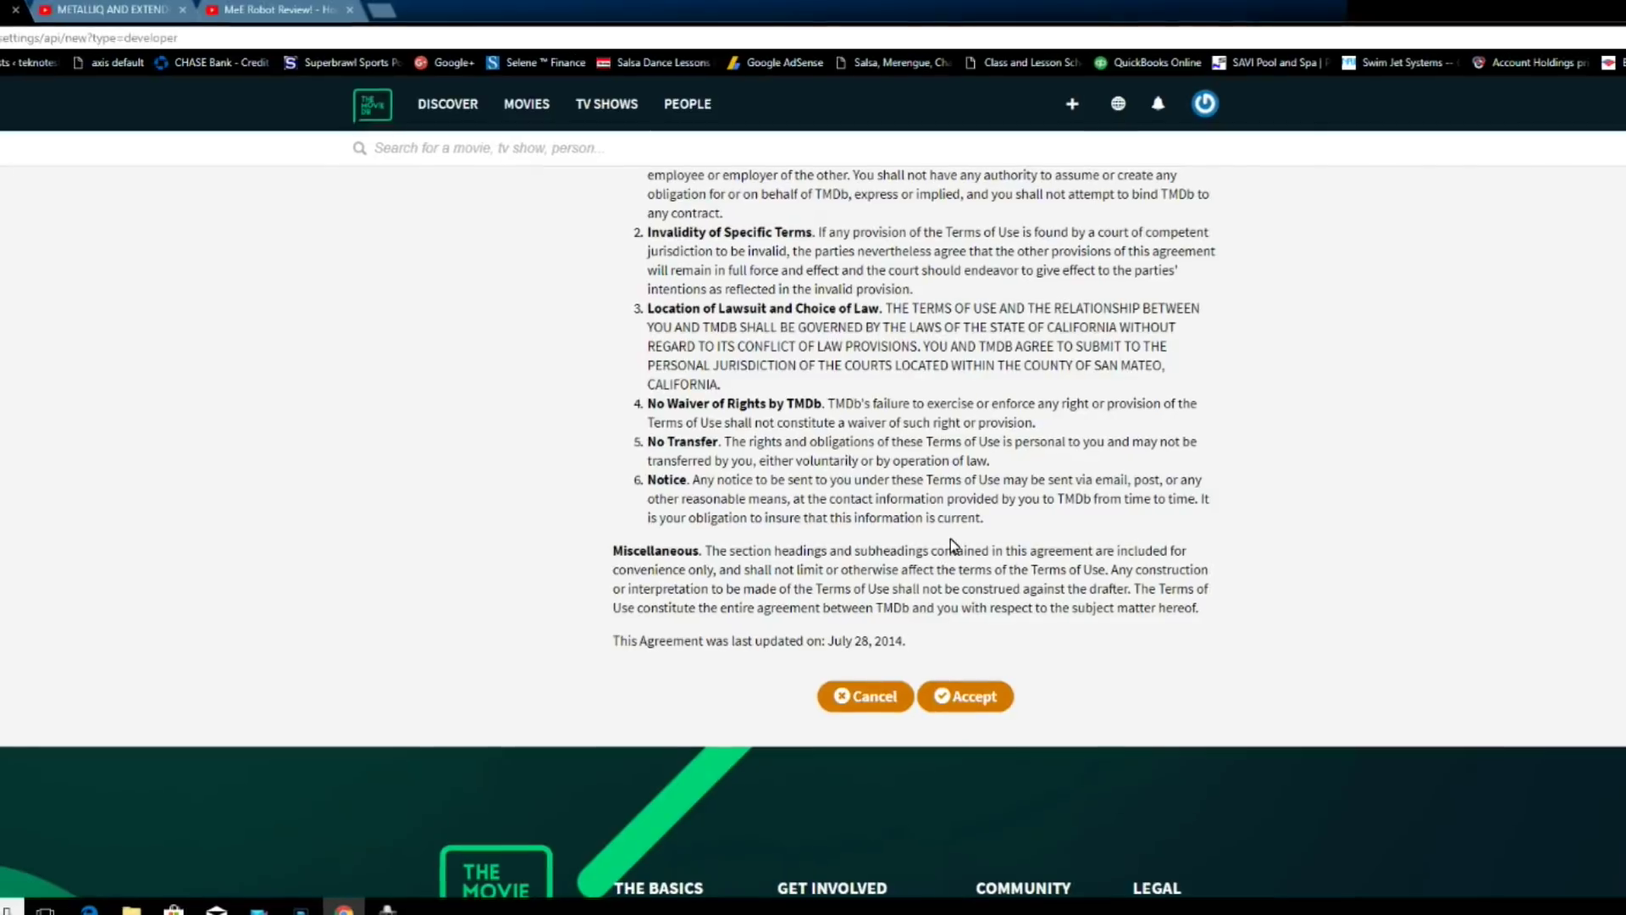
pyautogui.scroll(-2, 953, 547)
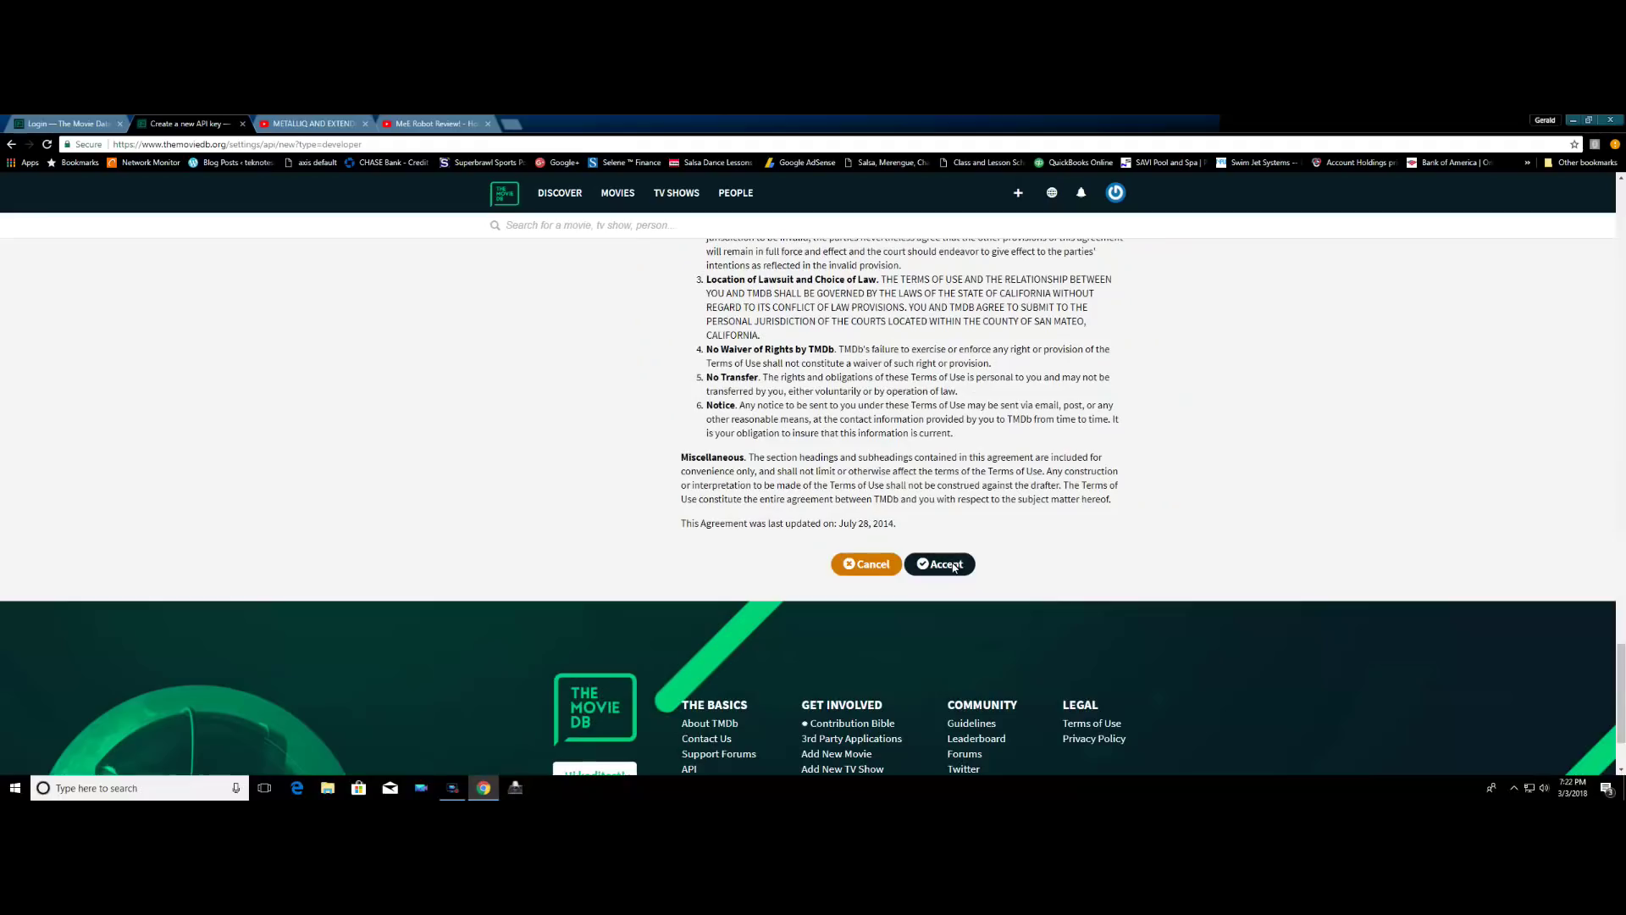
pyautogui.click(1002, 606)
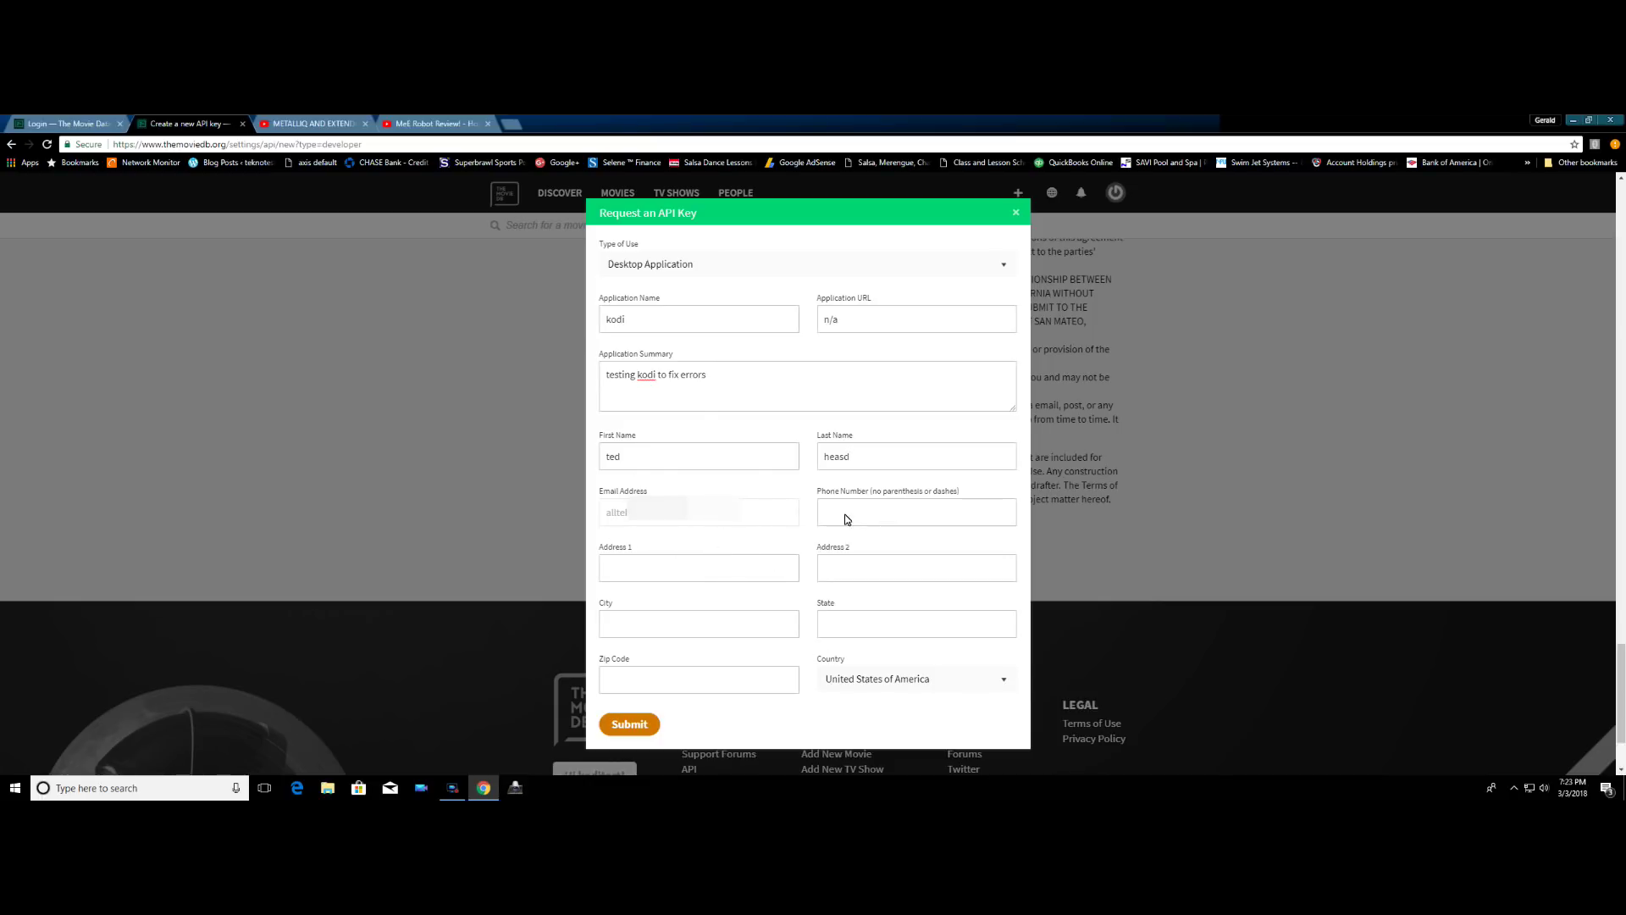
# Step: Enter the phone number and submit the API key request
pyautogui.click(717, 638)
pyautogui.write('555')
pyautogui.write('55')
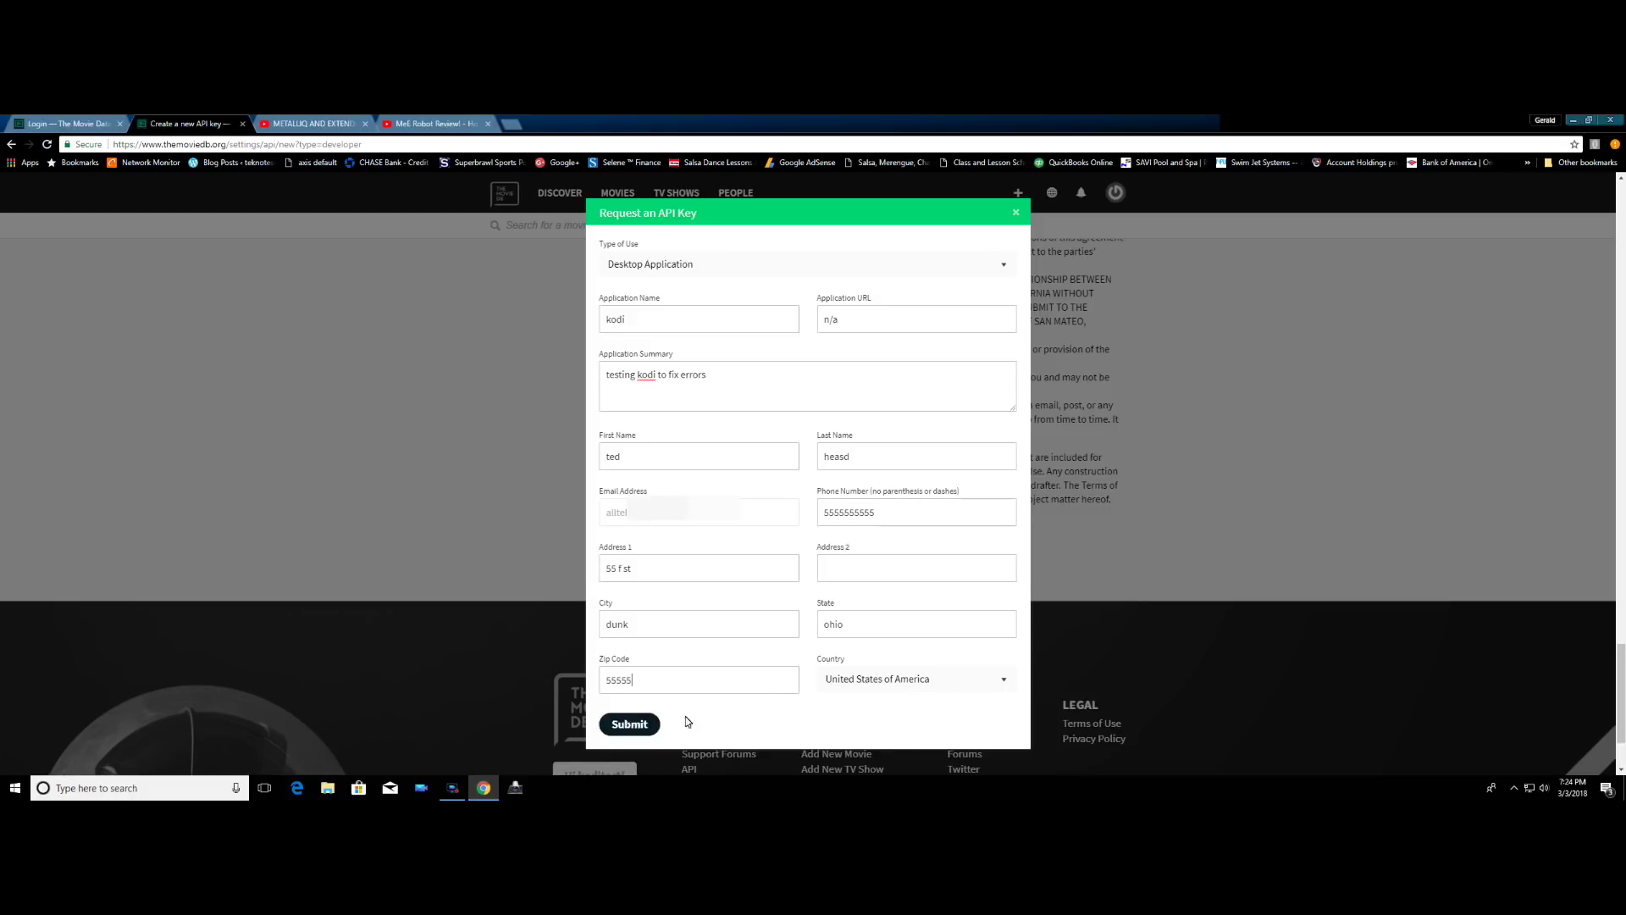
pyautogui.scroll(-1, 713, 708)
pyautogui.click(632, 596)
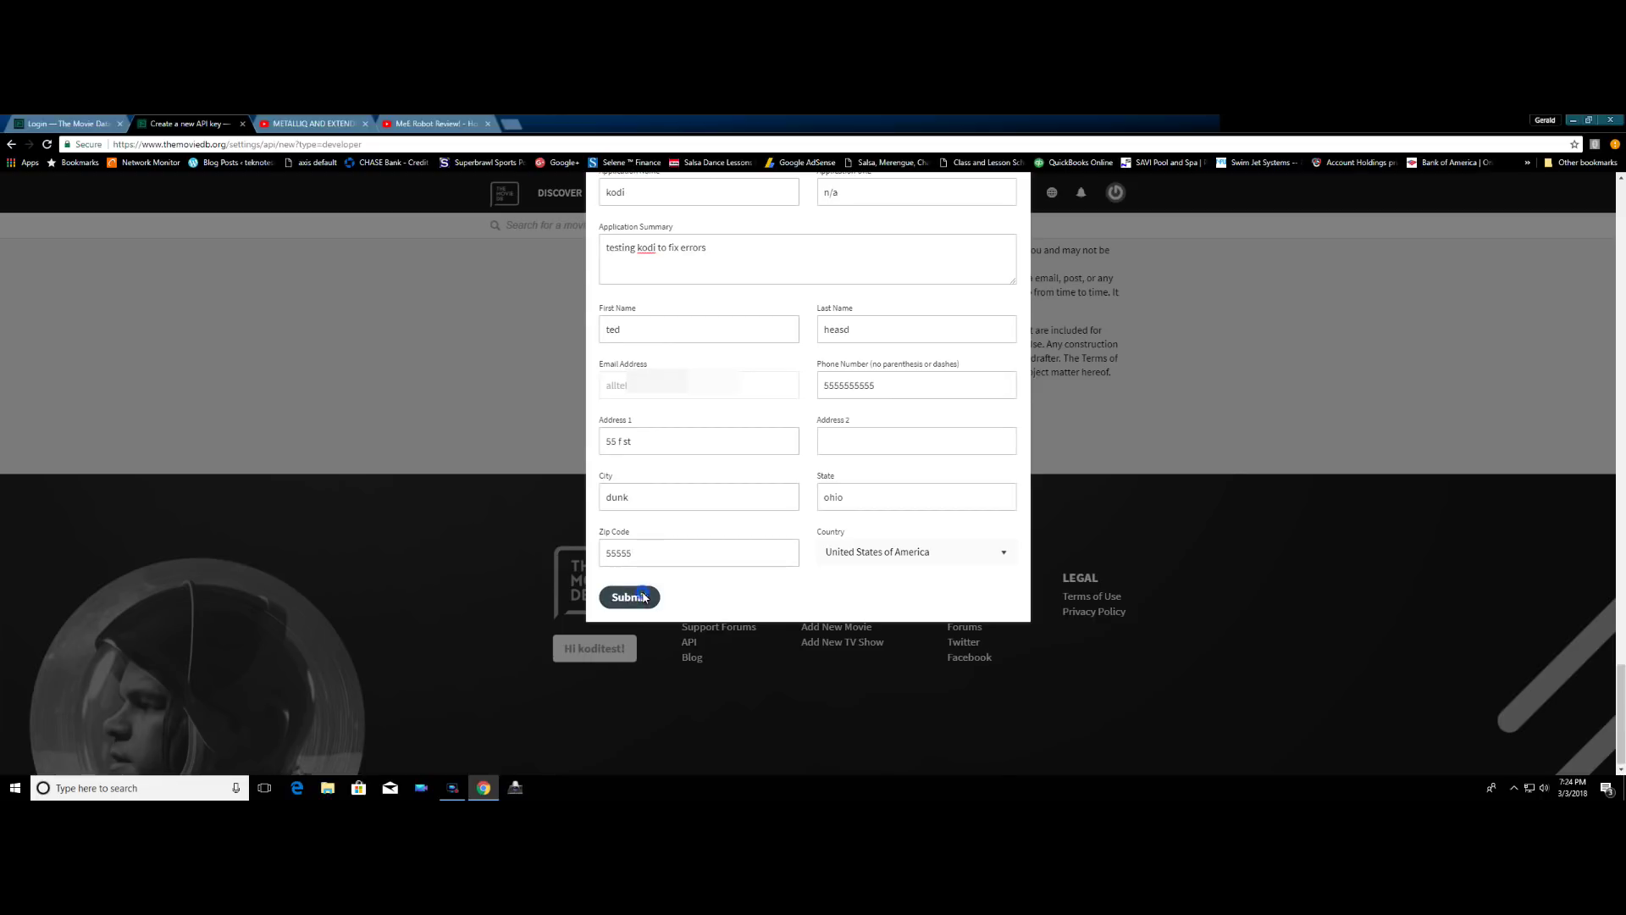
pyautogui.scroll(-2, 1266, 716)
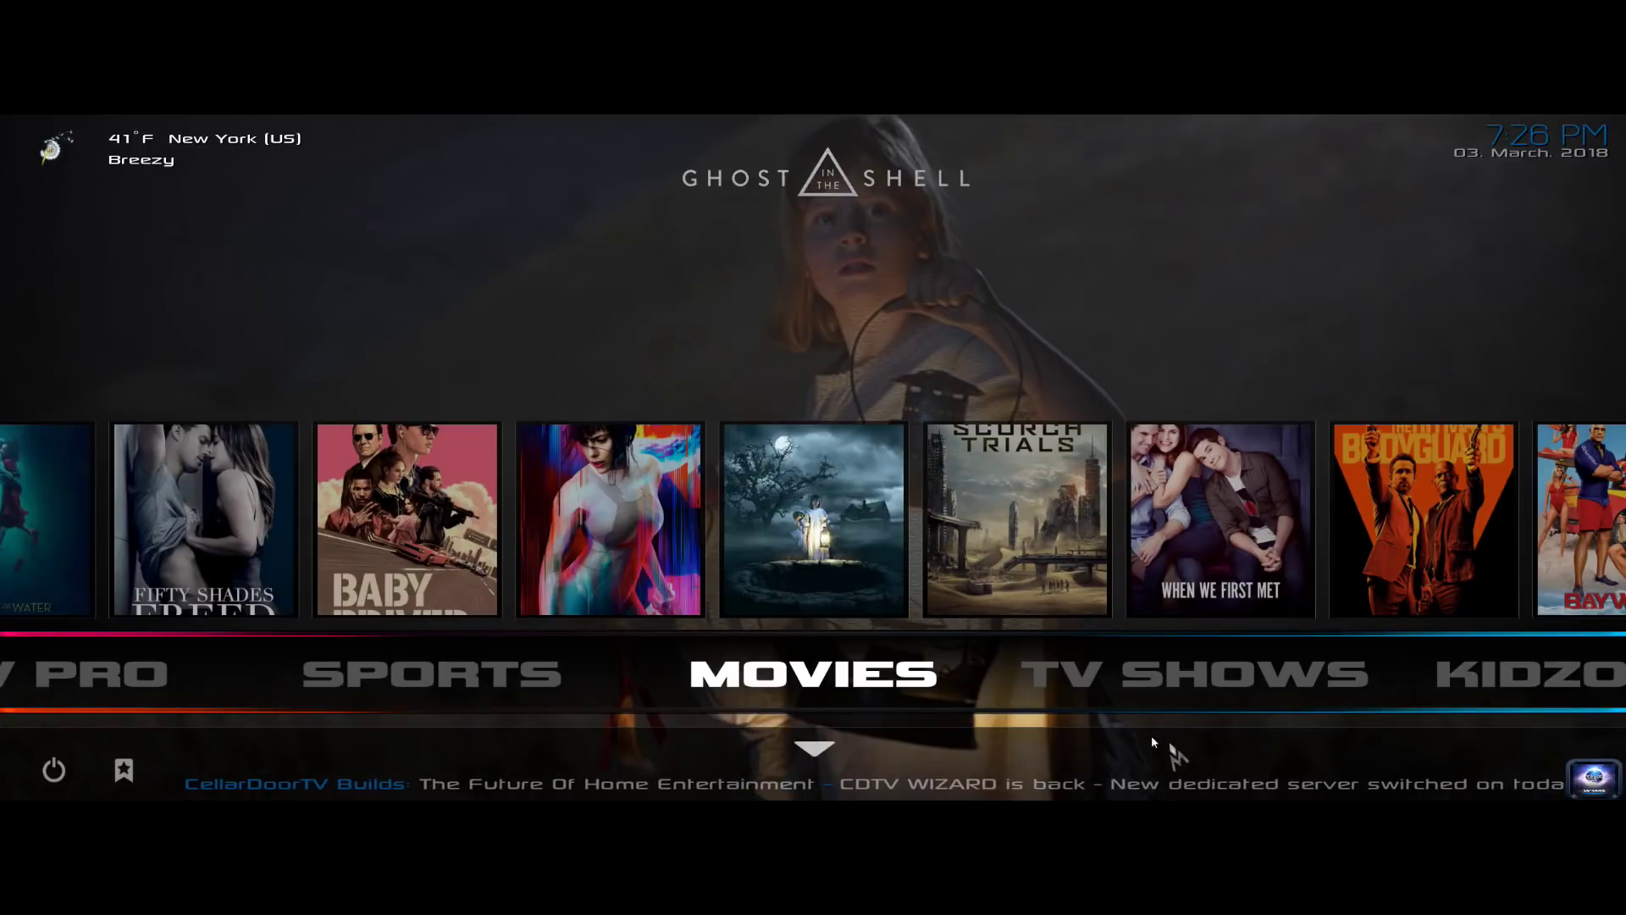
# Step: Browse the featured movie posters and movie categories as far as 4K CONTENT
pyautogui.press('Up')
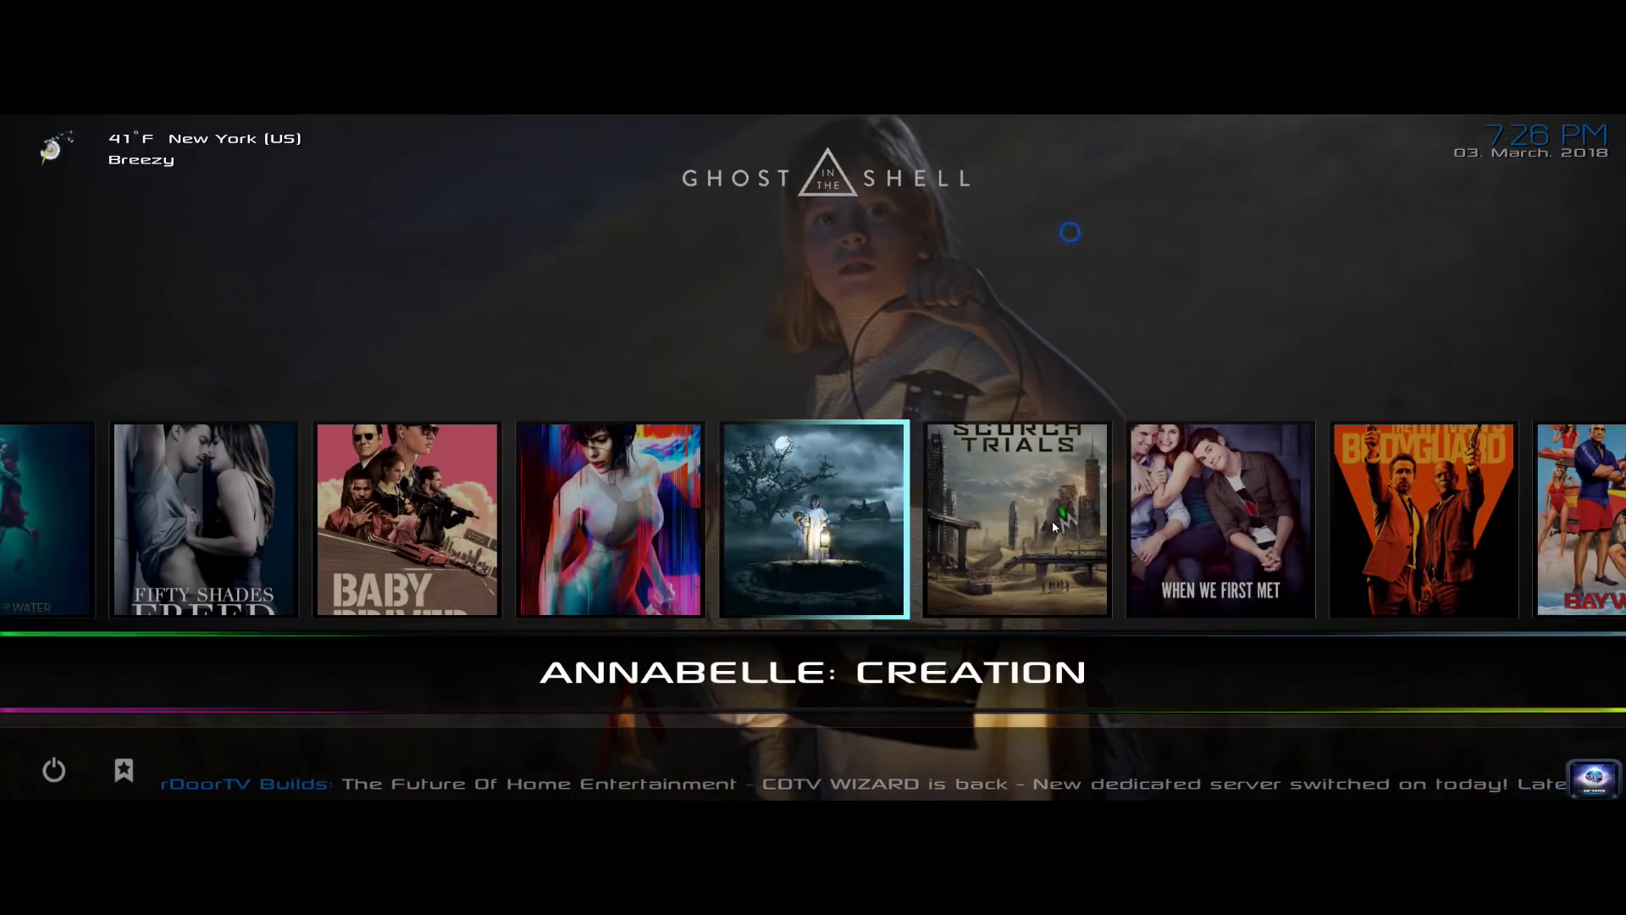
pyautogui.press('Right')
pyautogui.press('Right')
pyautogui.press('Right')
pyautogui.press('Right')
pyautogui.press('Right')
pyautogui.press('Right')
pyautogui.press('Down')
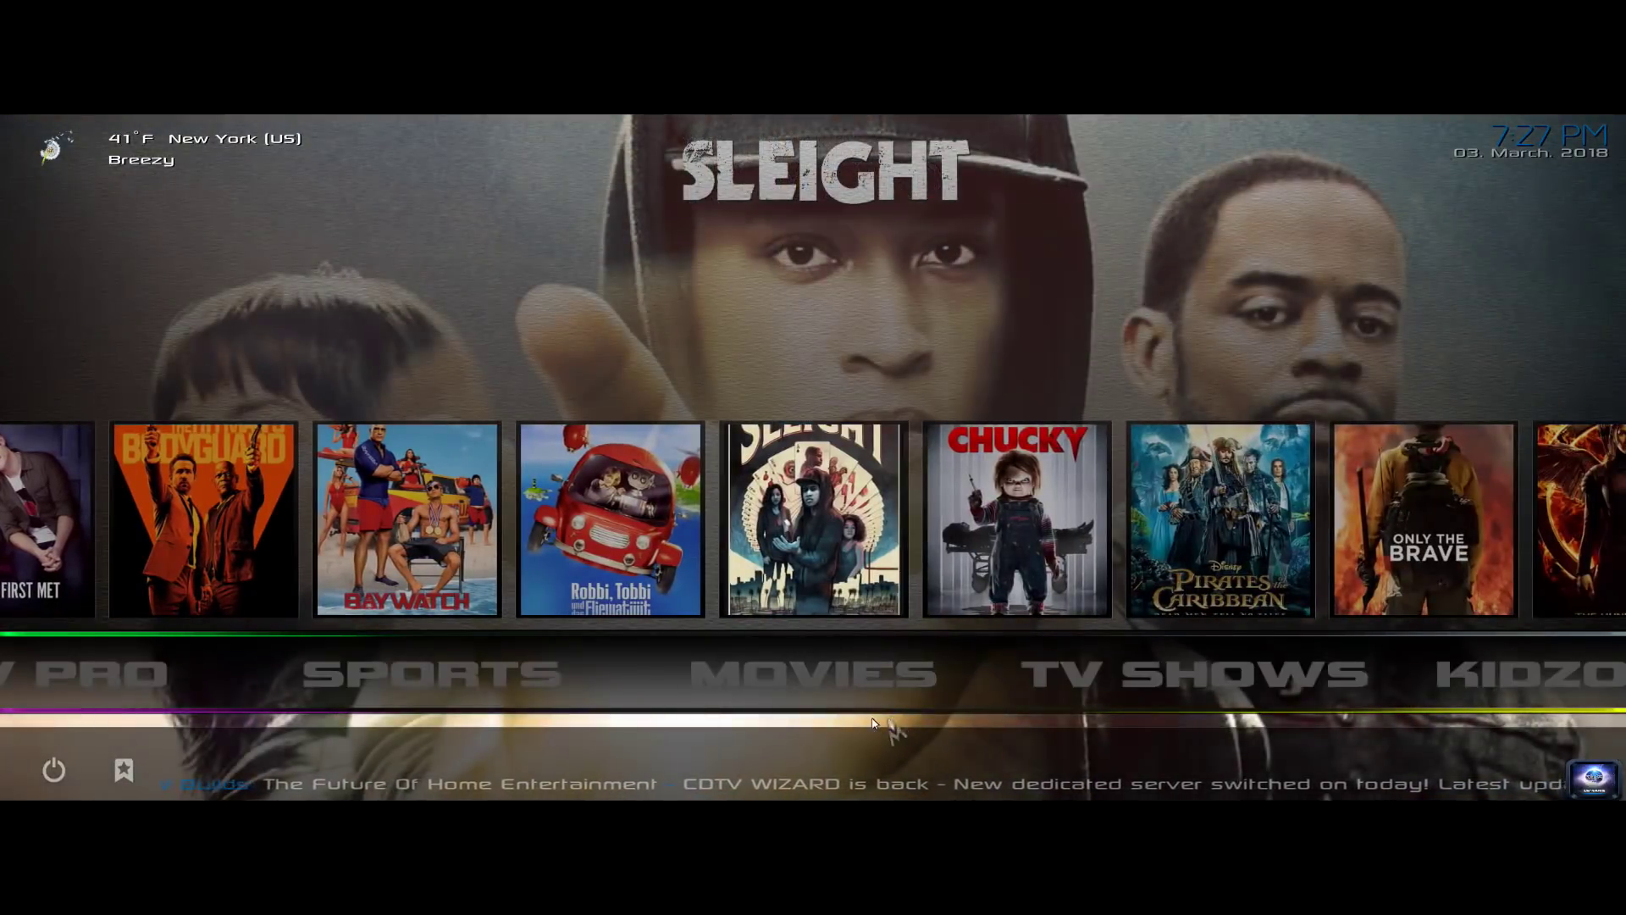
pyautogui.press('Down')
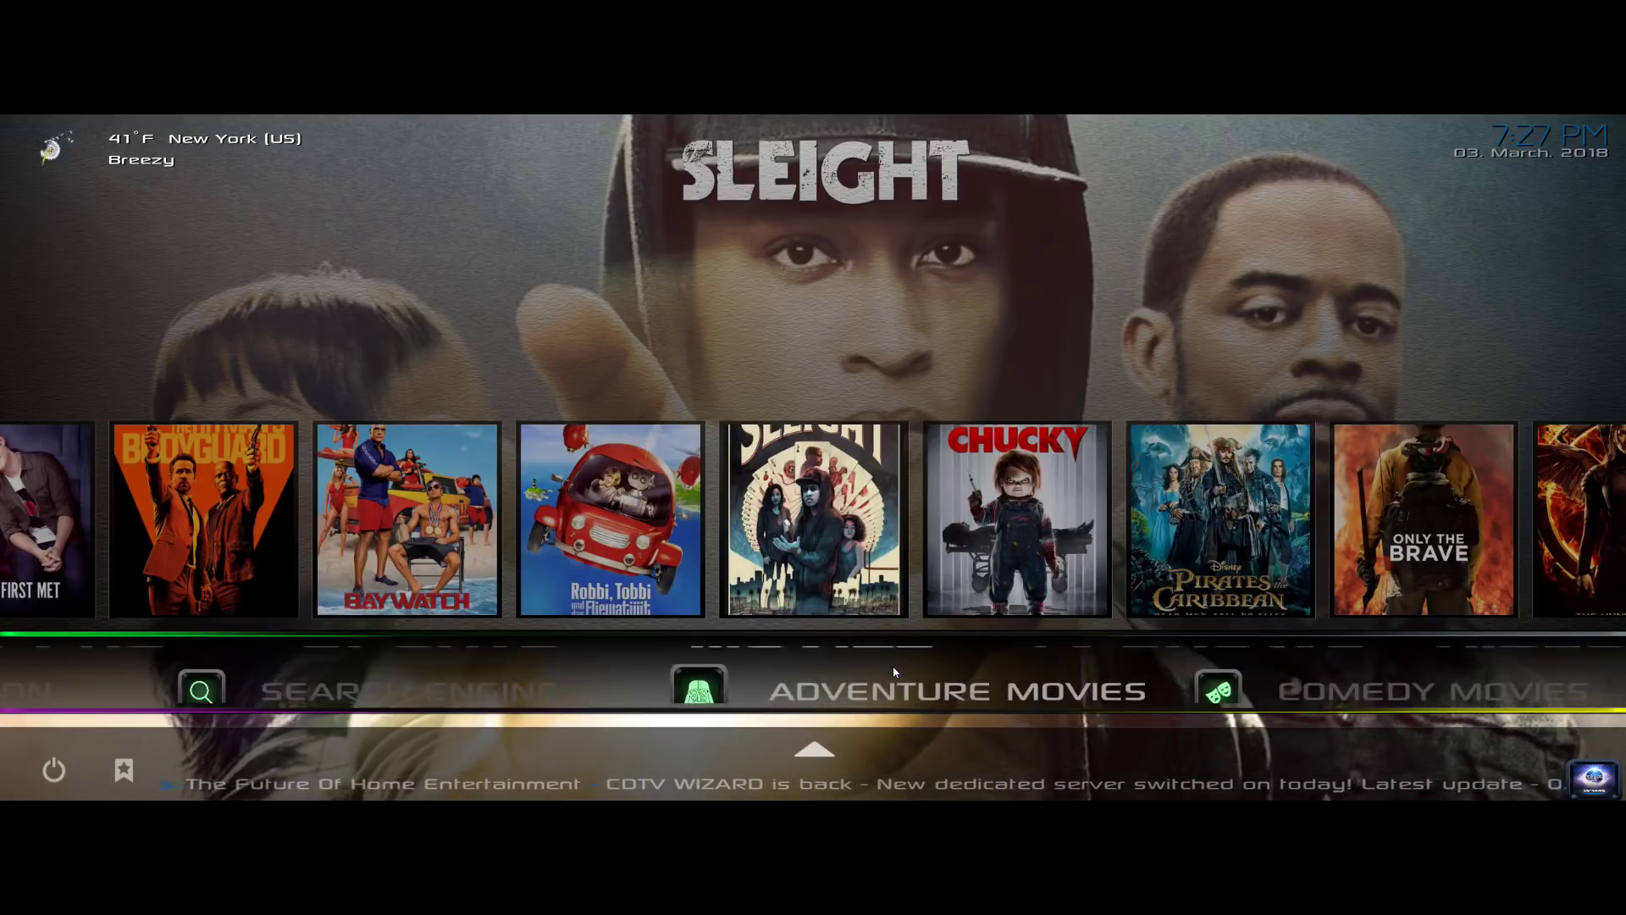
pyautogui.press('Right')
pyautogui.press('Right')
pyautogui.press('Right')
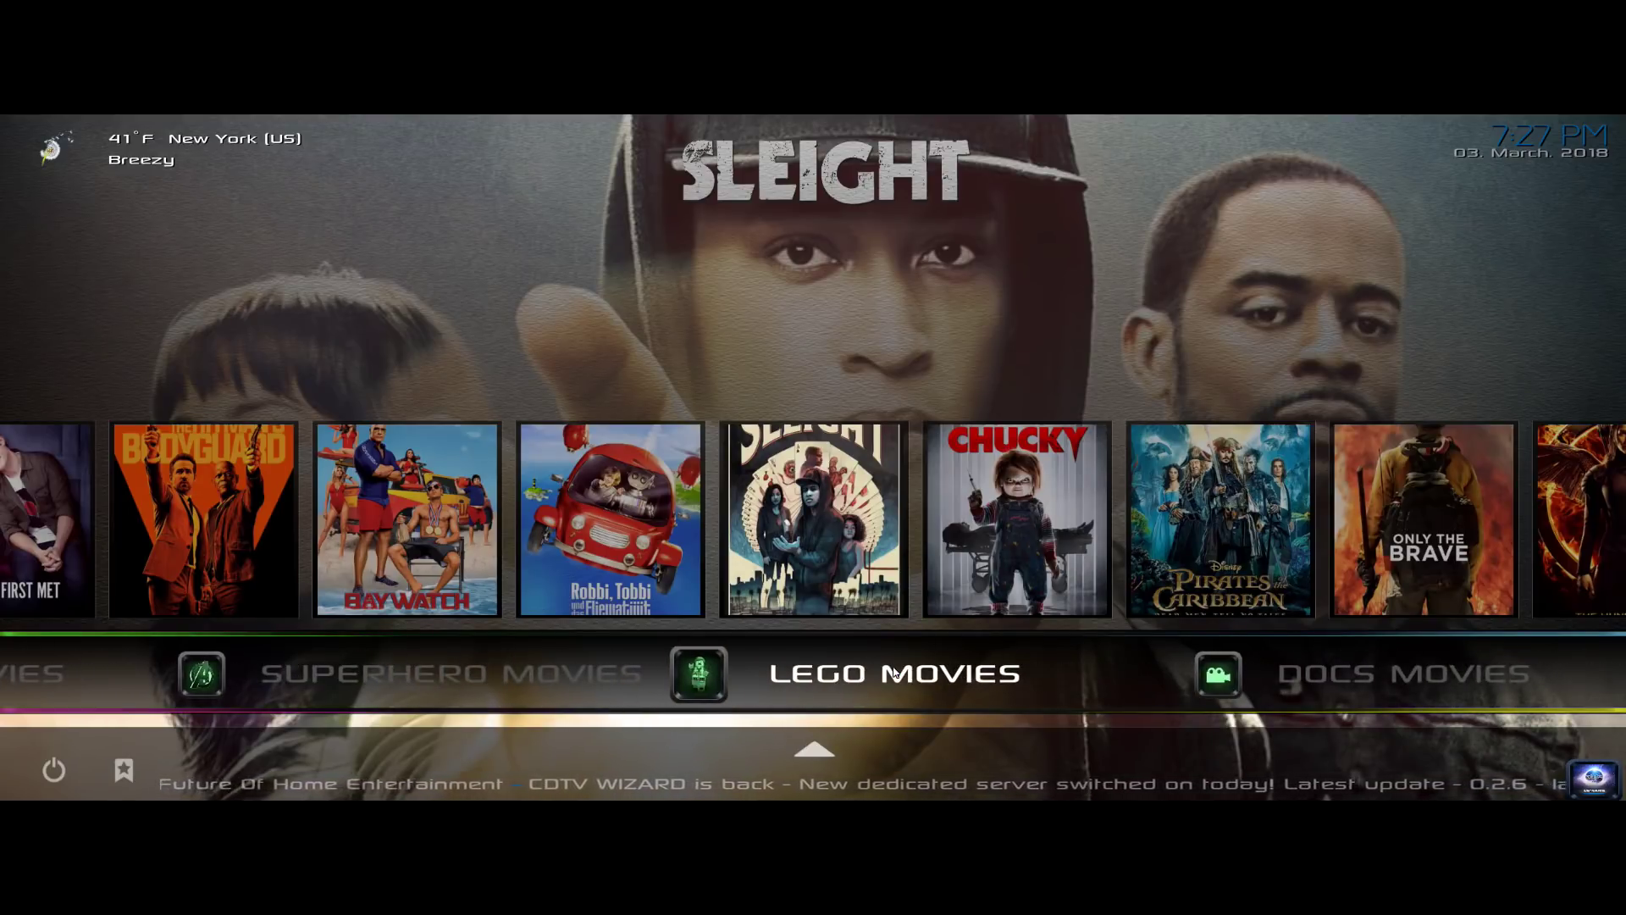
pyautogui.press('Right')
pyautogui.press('Right')
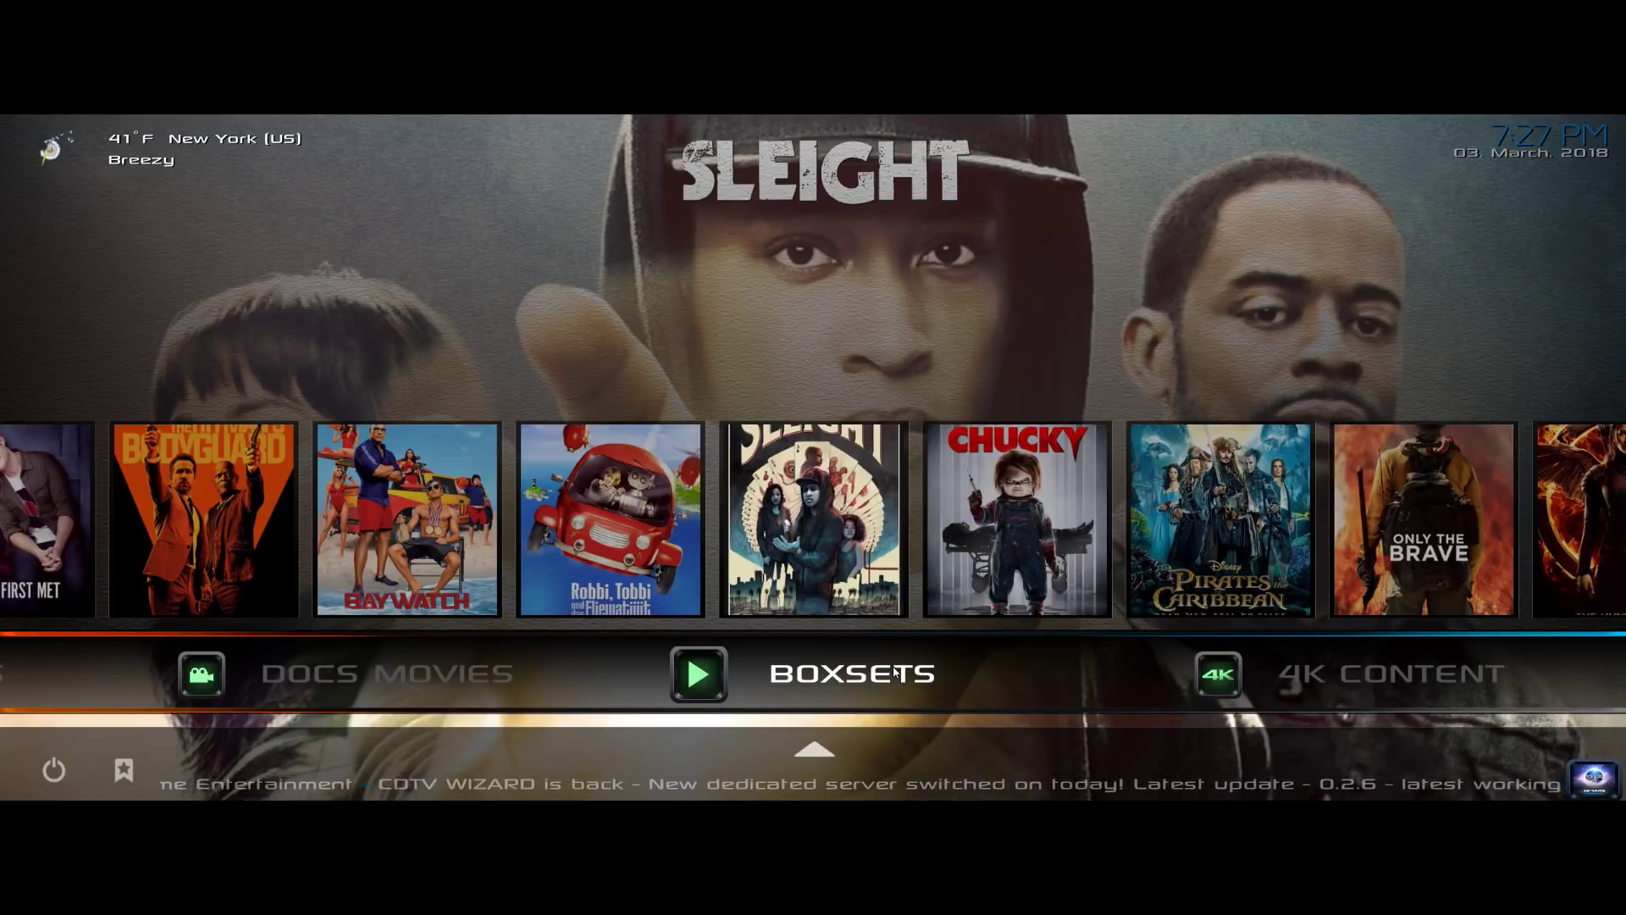
pyautogui.press('Right')
pyautogui.press('Down')
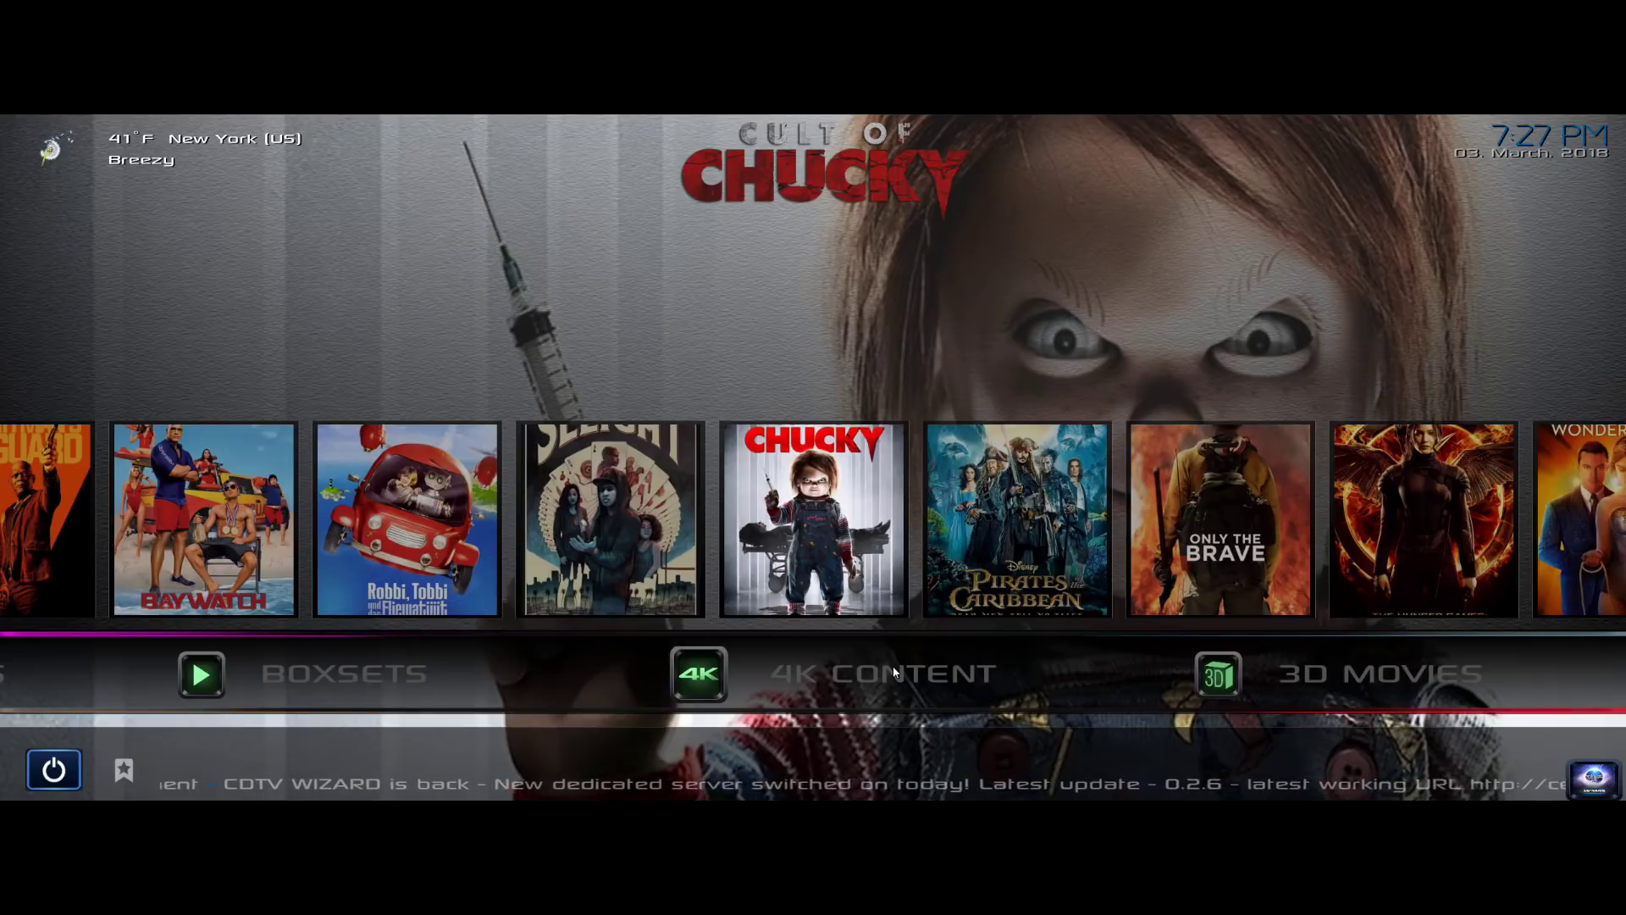
pyautogui.press('Up')
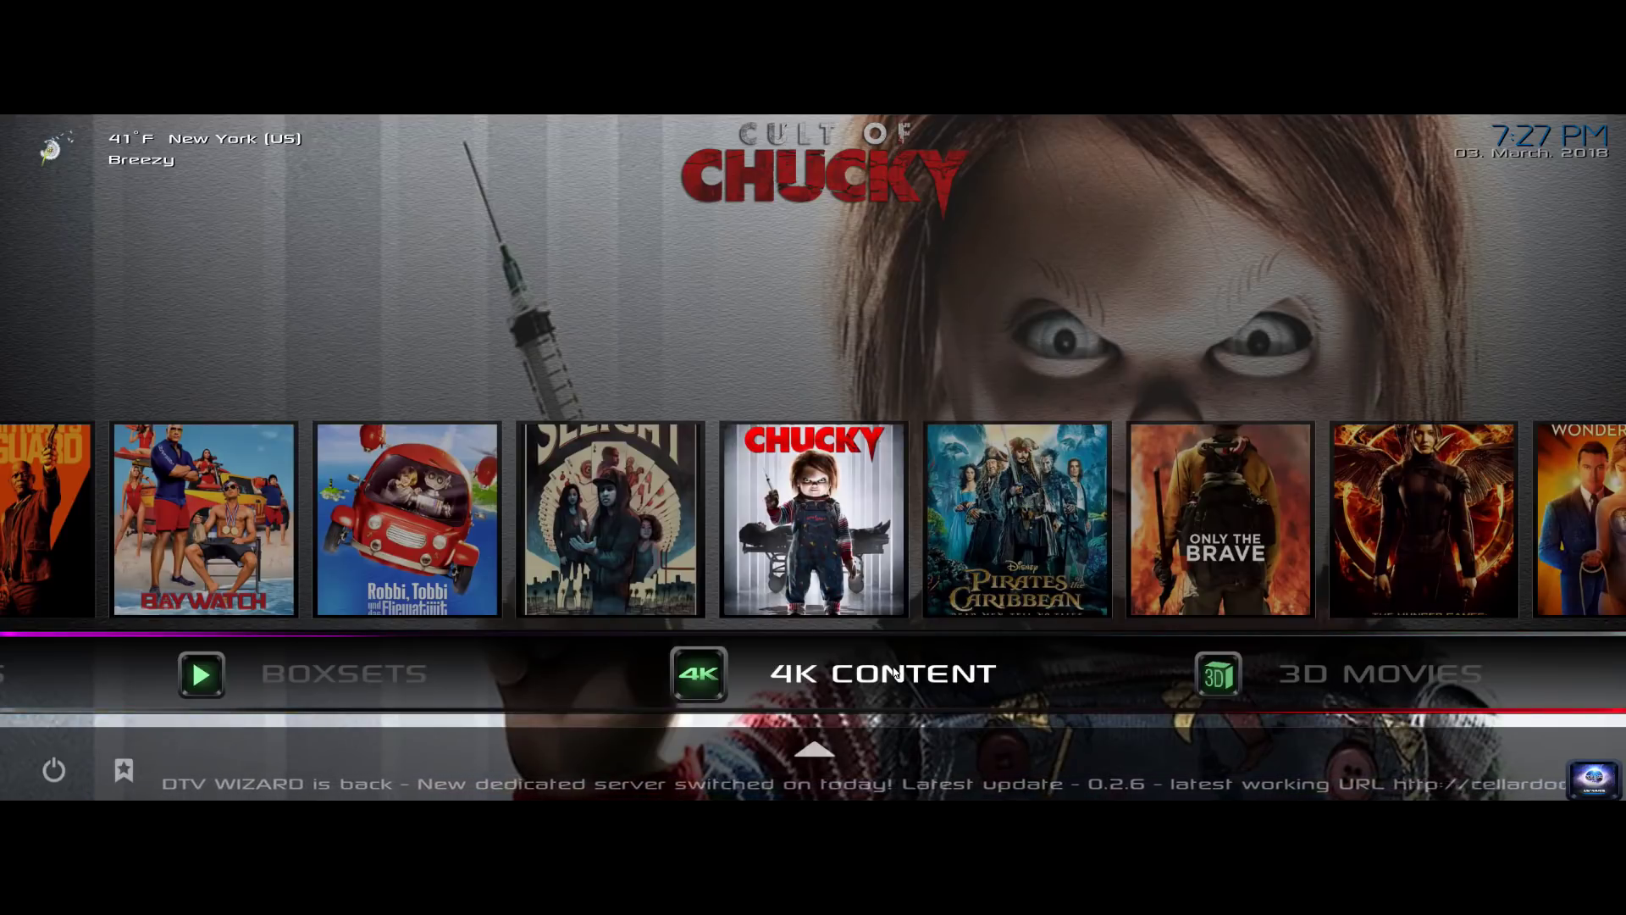
# Step: Move along Kodi's main menu to APPS and open the installed add-ons
pyautogui.press('Up')
pyautogui.press('Down')
pyautogui.press('Right')
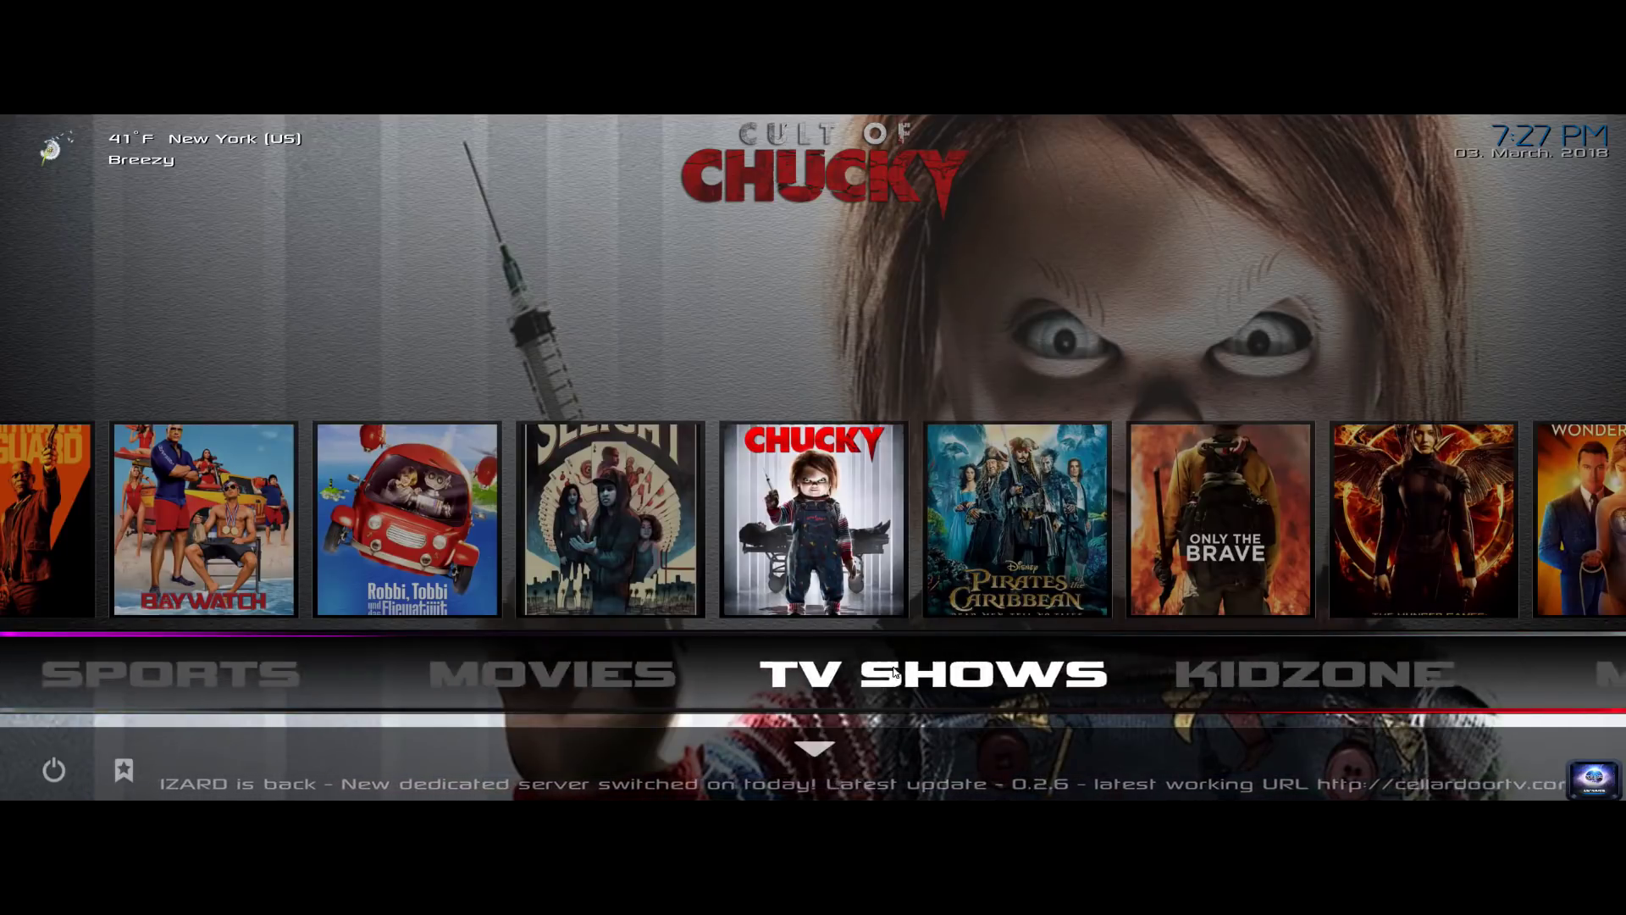
pyautogui.press('Right')
pyautogui.press('Right')
pyautogui.press('Right')
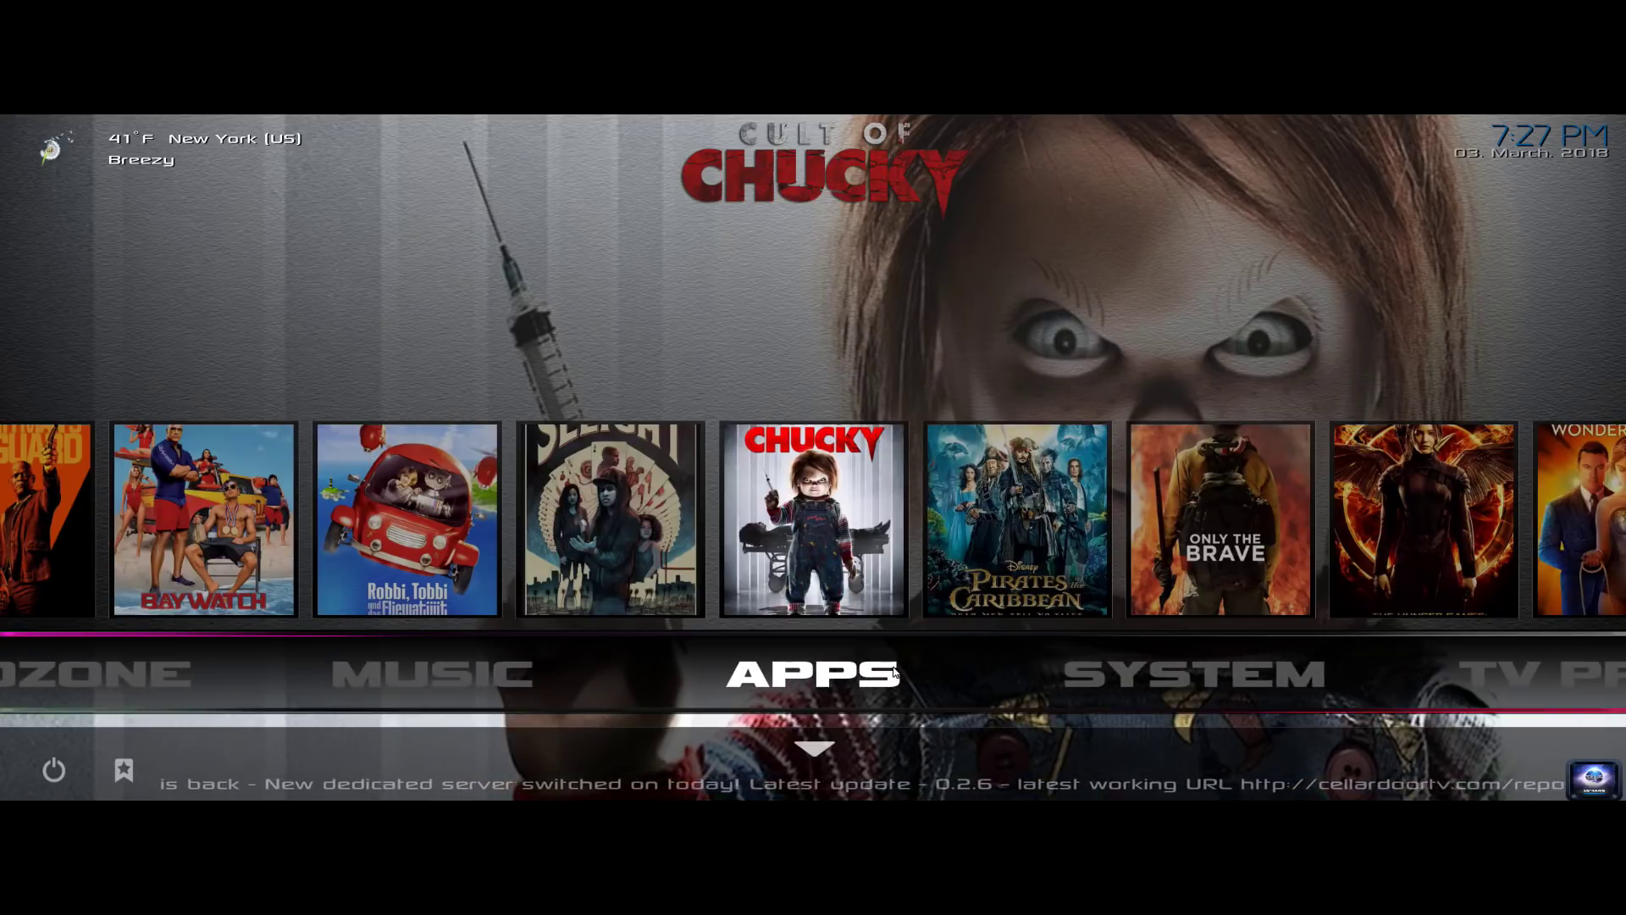
pyautogui.press('Right')
pyautogui.press('Right')
pyautogui.press('Right')
pyautogui.press('Right')
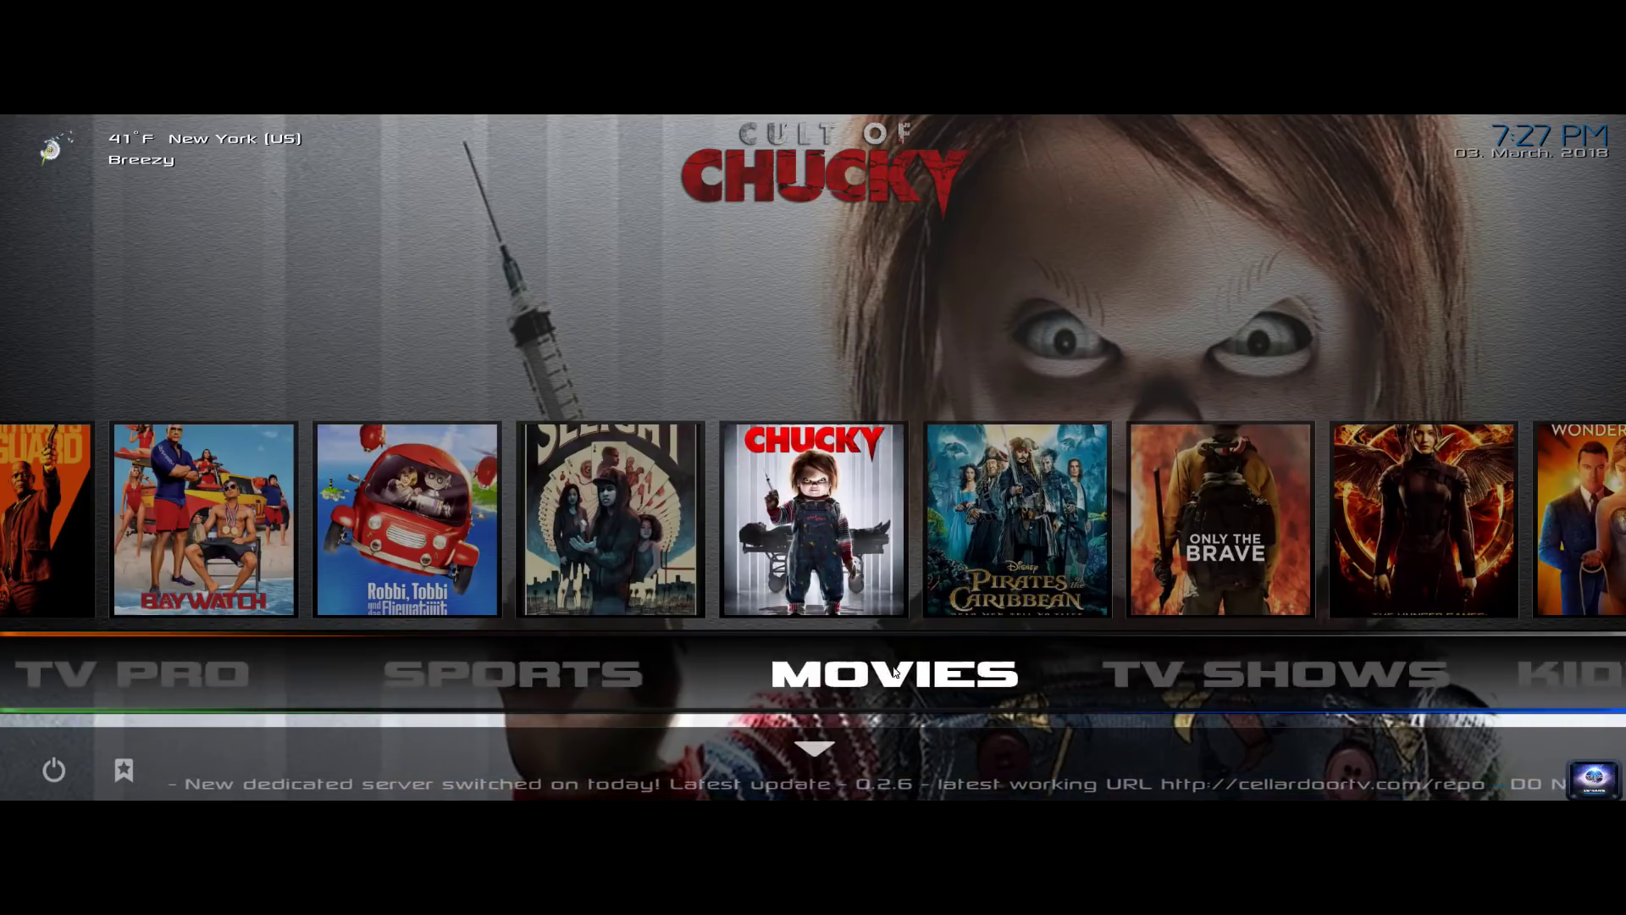
pyautogui.press('Right')
pyautogui.press('Right')
pyautogui.press('Right')
pyautogui.press('Right')
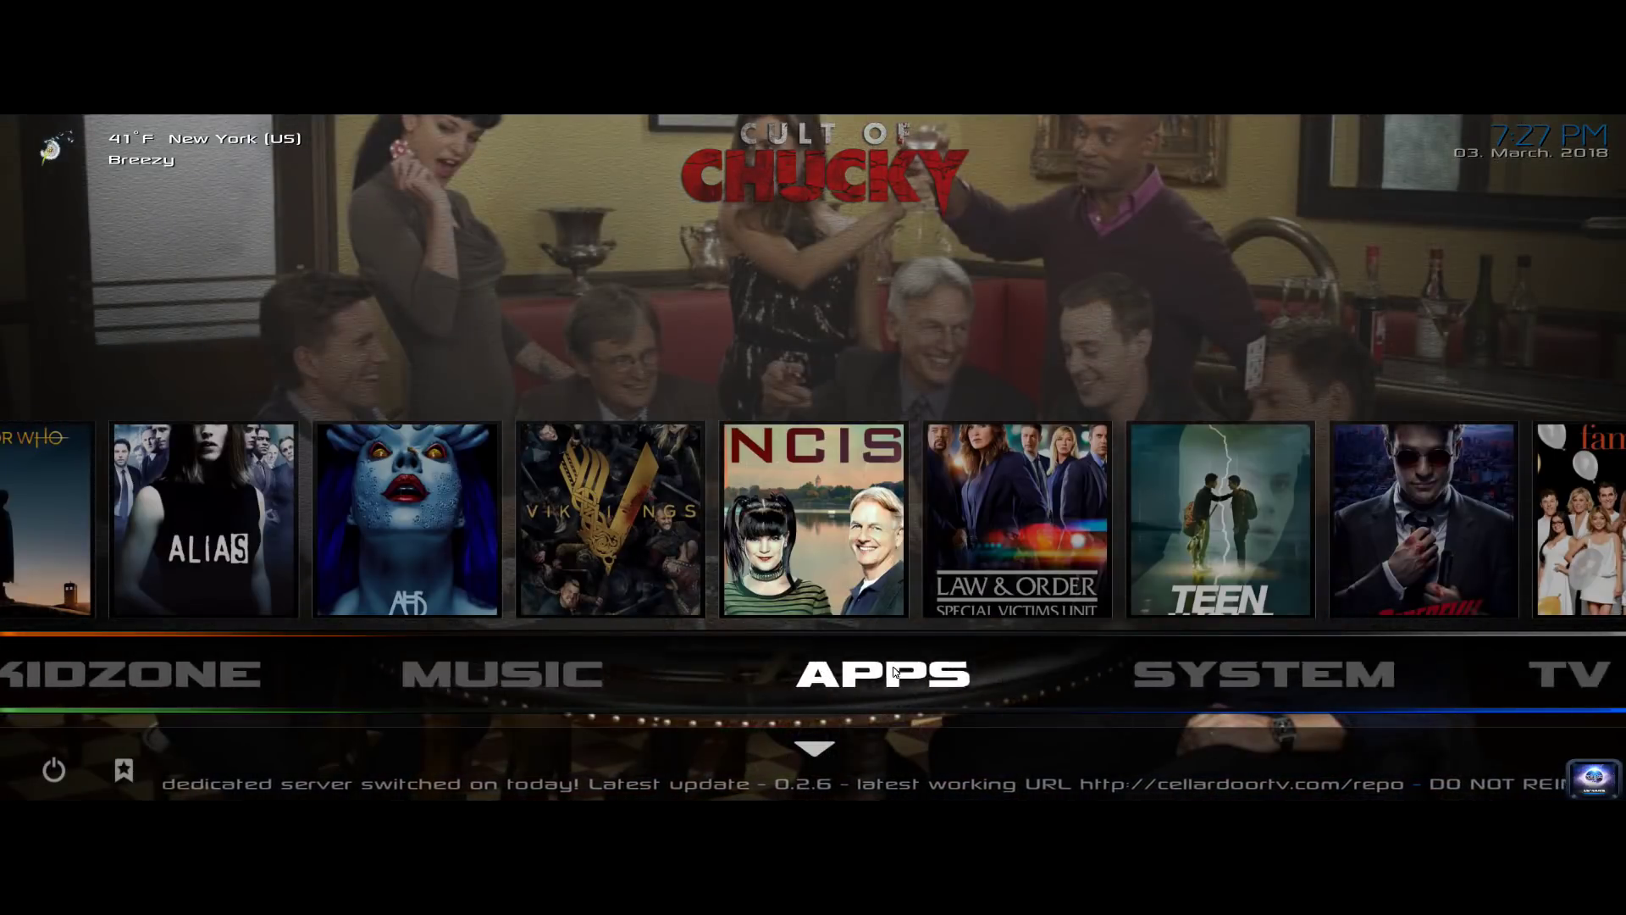
pyautogui.press('Return')
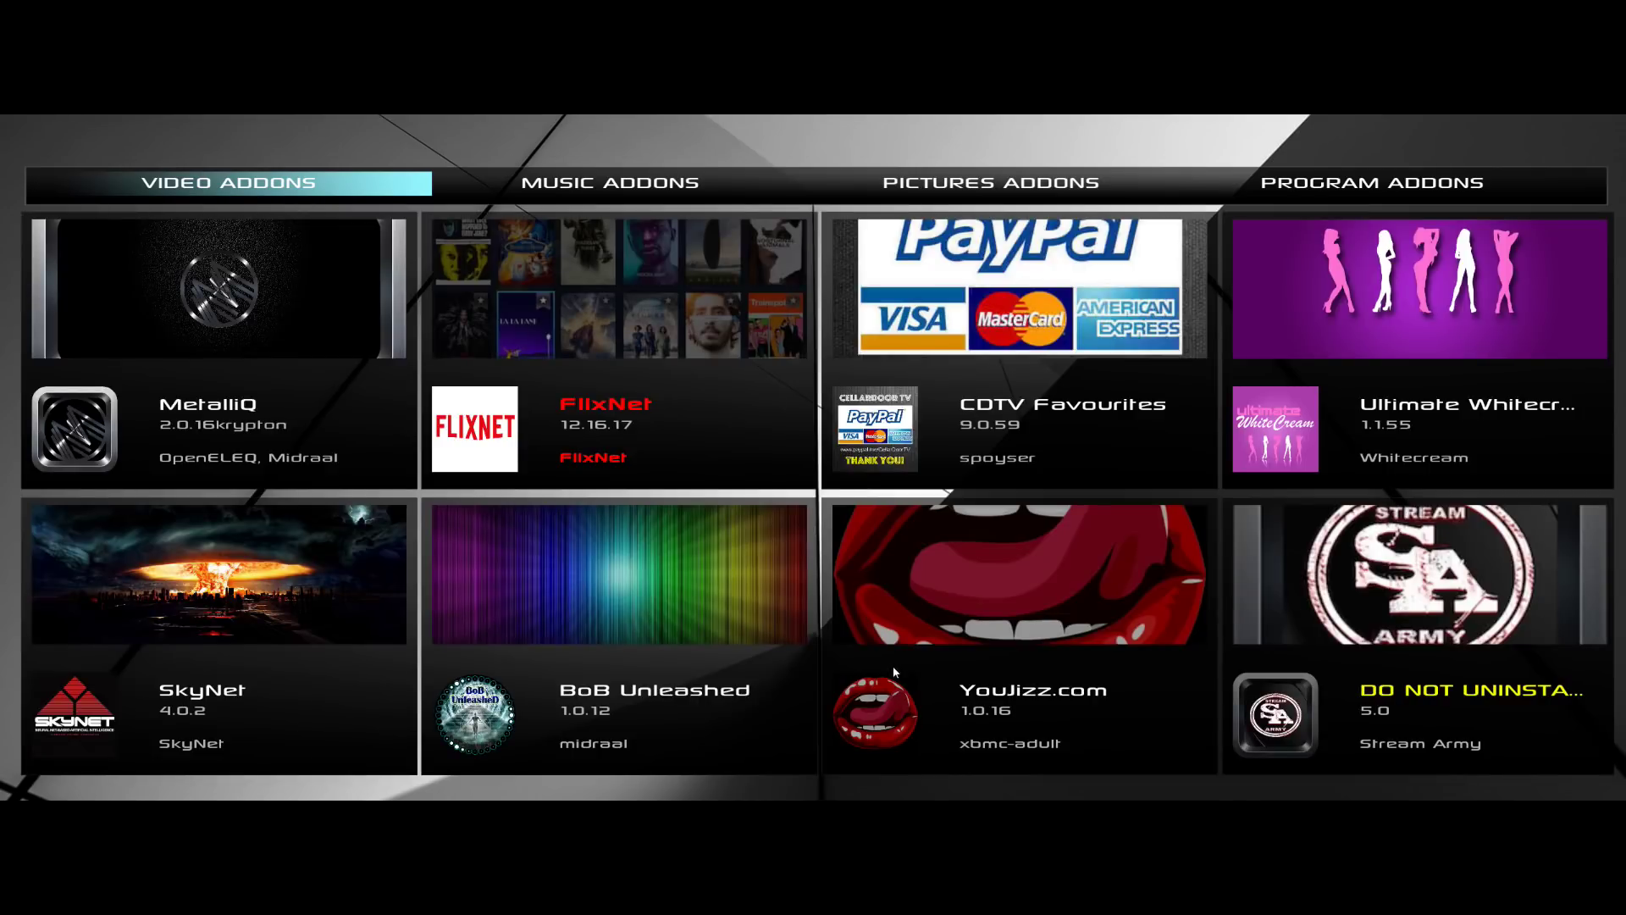
# Step: Move down from the VIDEO ADDONS tab onto the MetalliQ tile
pyautogui.press('Down')
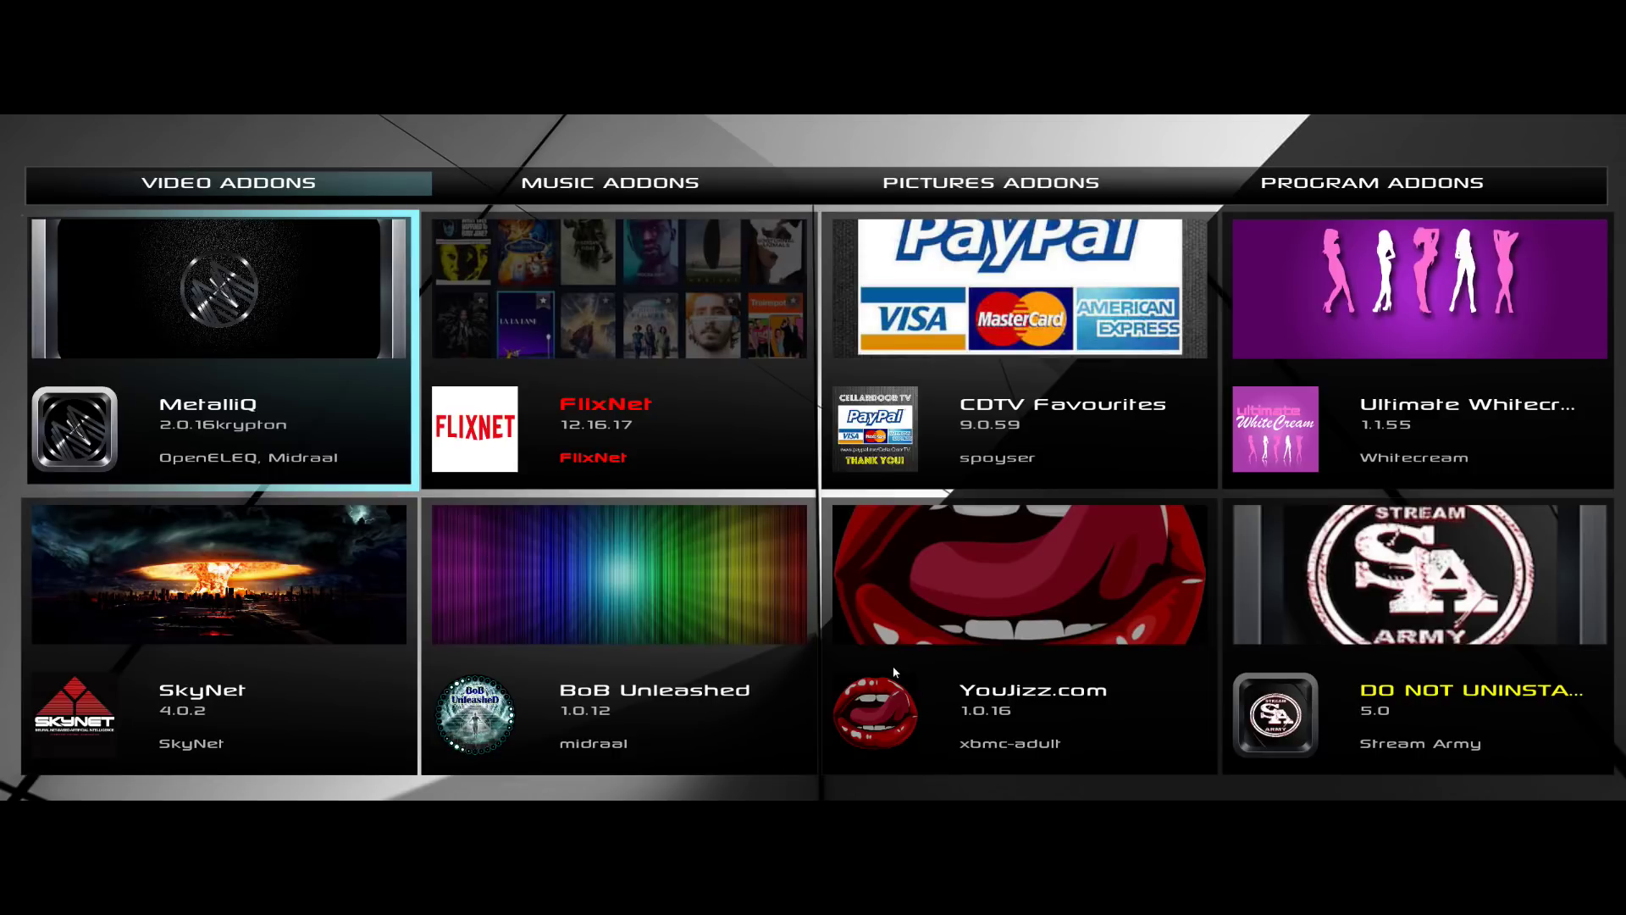
# Step: Open MetalliQ's settings from its context menu
pyautogui.press('c')
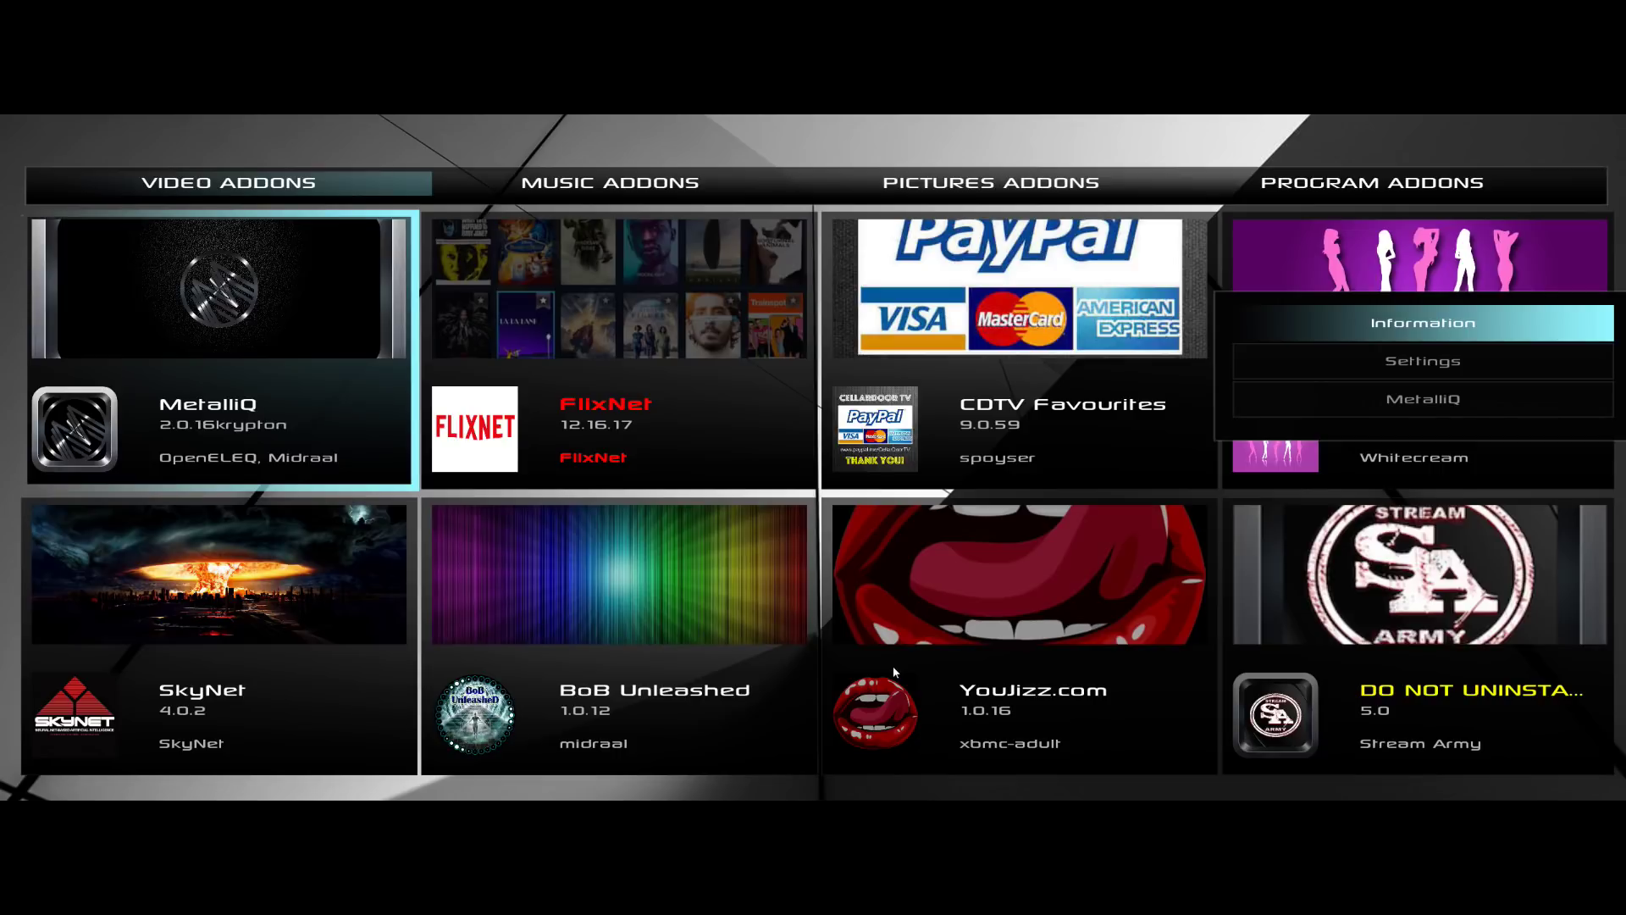
pyautogui.press('Down')
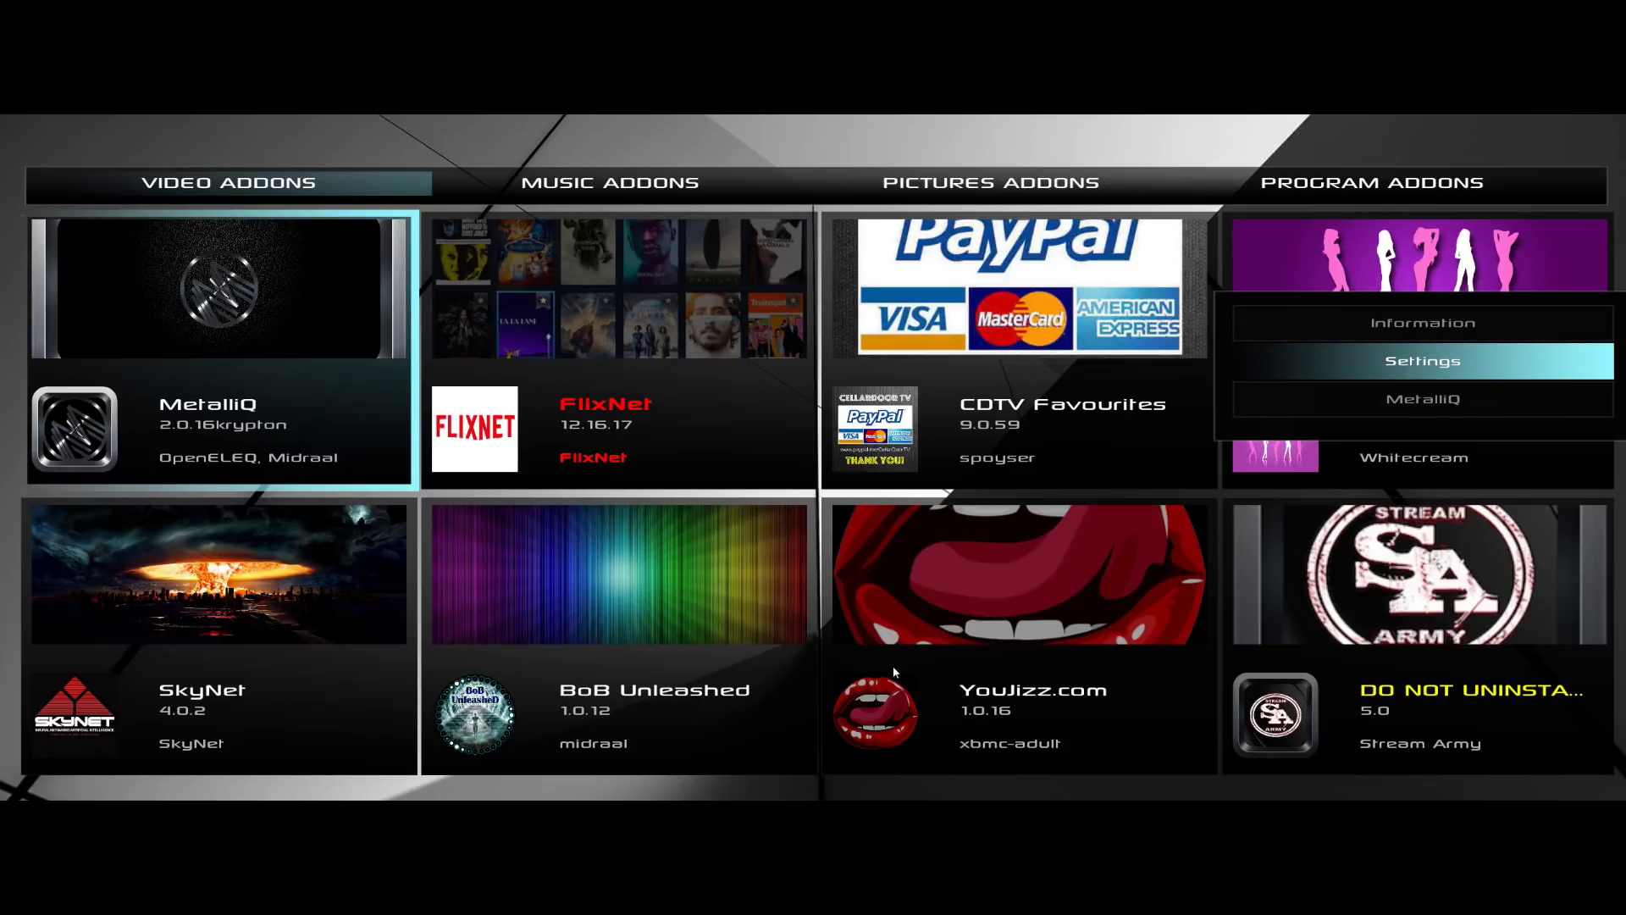
pyautogui.press('Return')
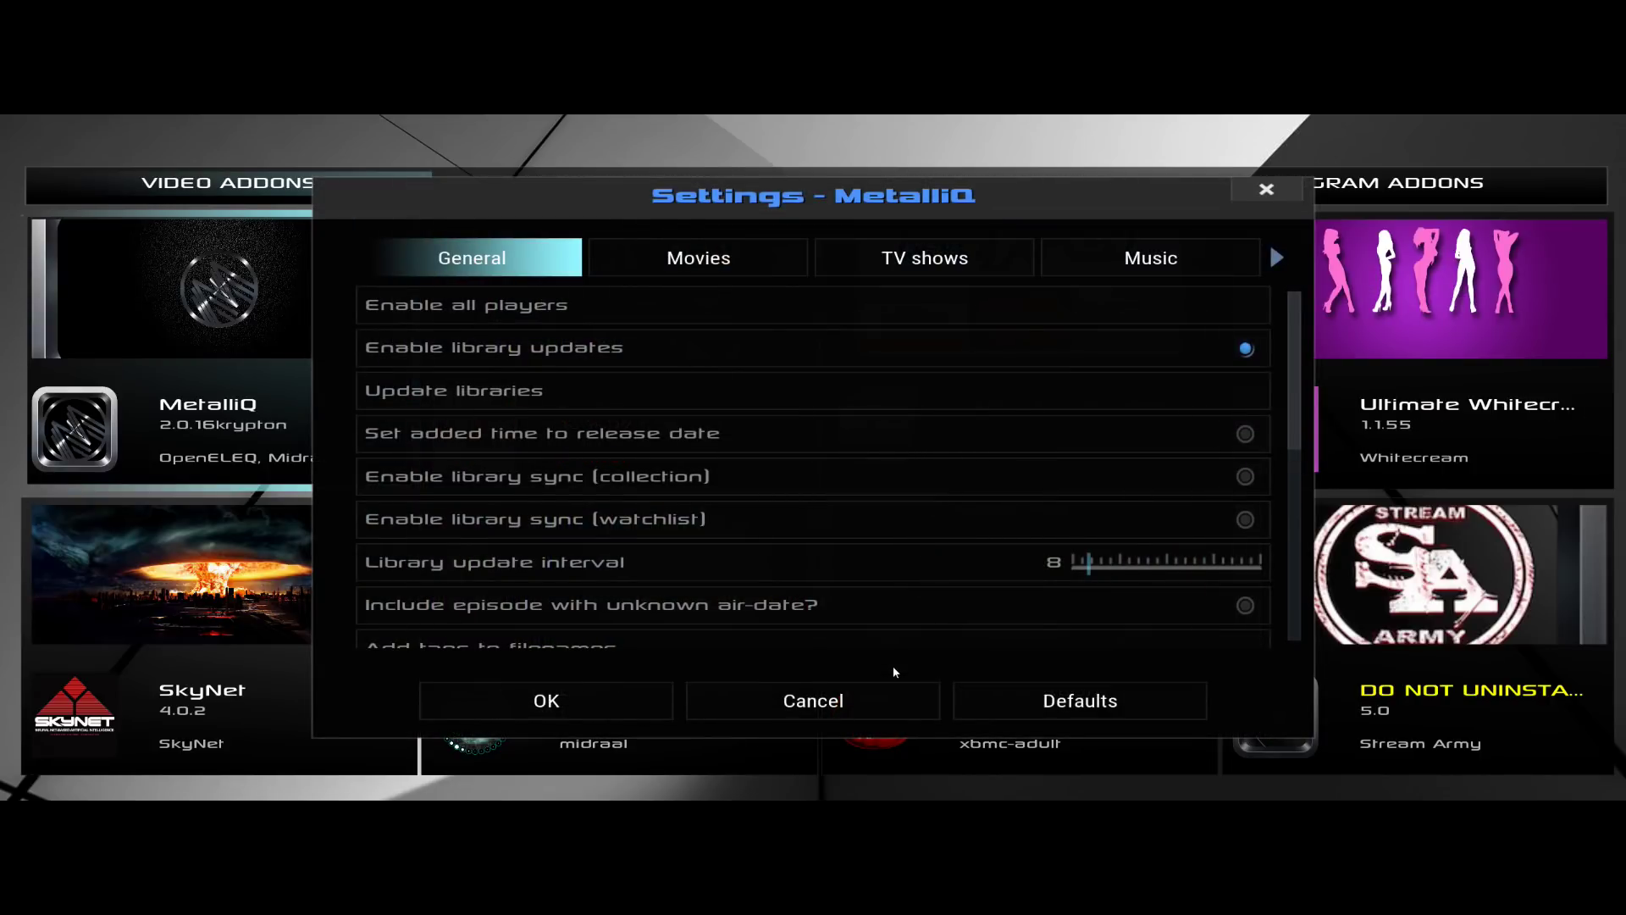
# Step: Scan the General settings list, then switch to the Custom category
pyautogui.press('Down')
pyautogui.press('Down')
pyautogui.press('Down')
pyautogui.press('Down')
pyautogui.press('Down')
pyautogui.press('Down')
pyautogui.press('Down')
pyautogui.press('Down')
pyautogui.press('Down')
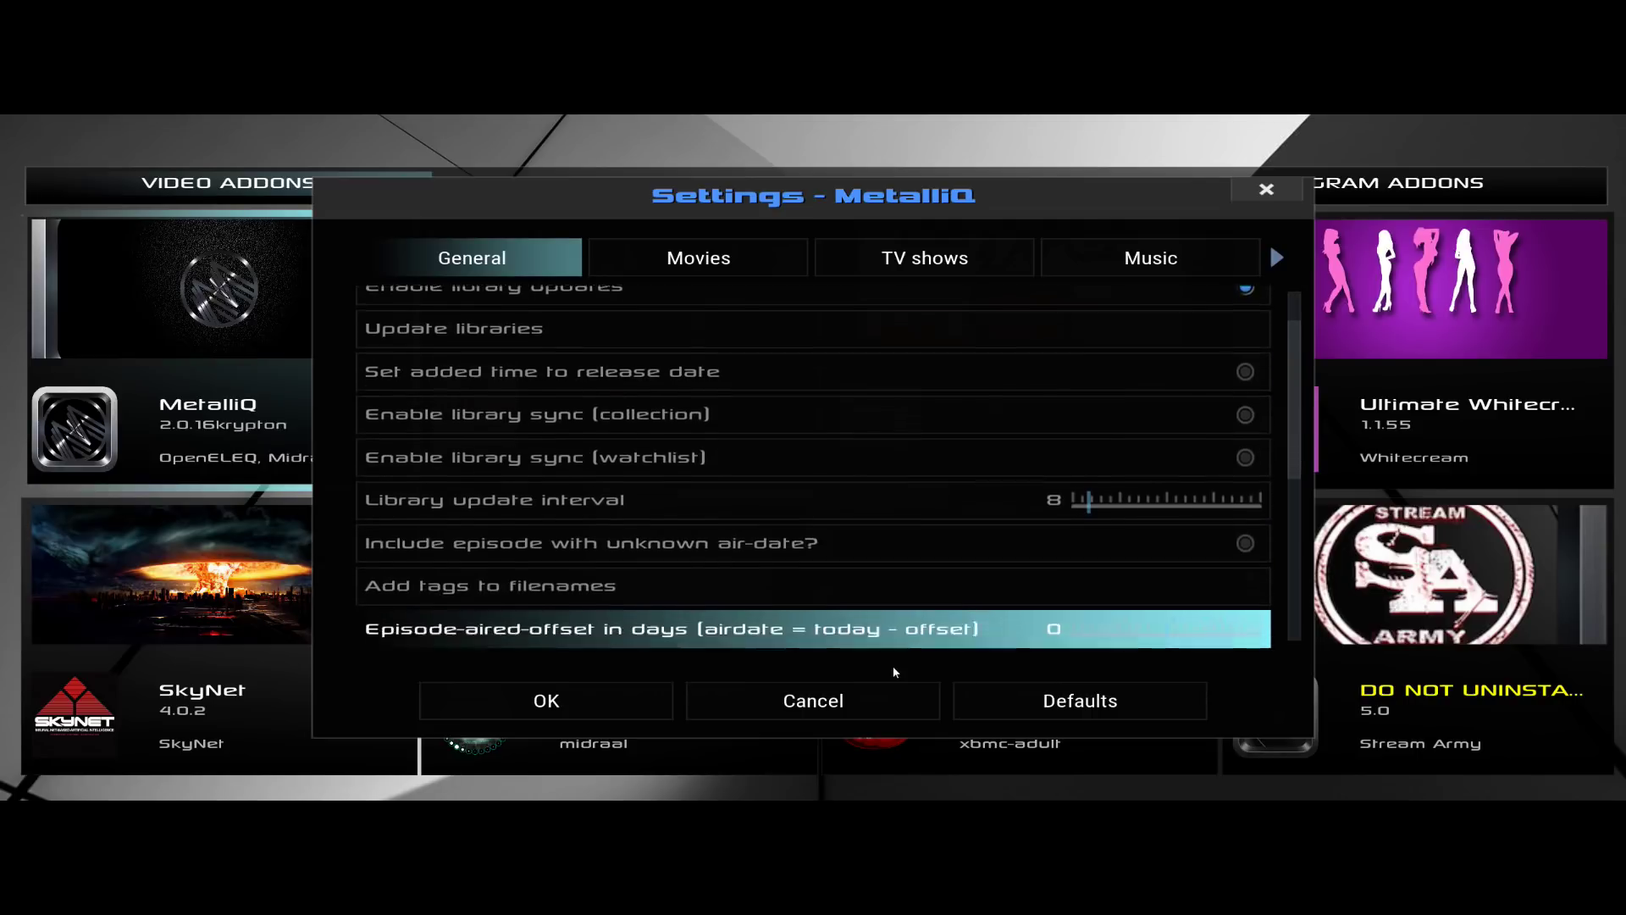
pyautogui.press('Down')
pyautogui.press('Down')
pyautogui.press('Down')
pyautogui.press('Down')
pyautogui.press('Down')
pyautogui.press('Down')
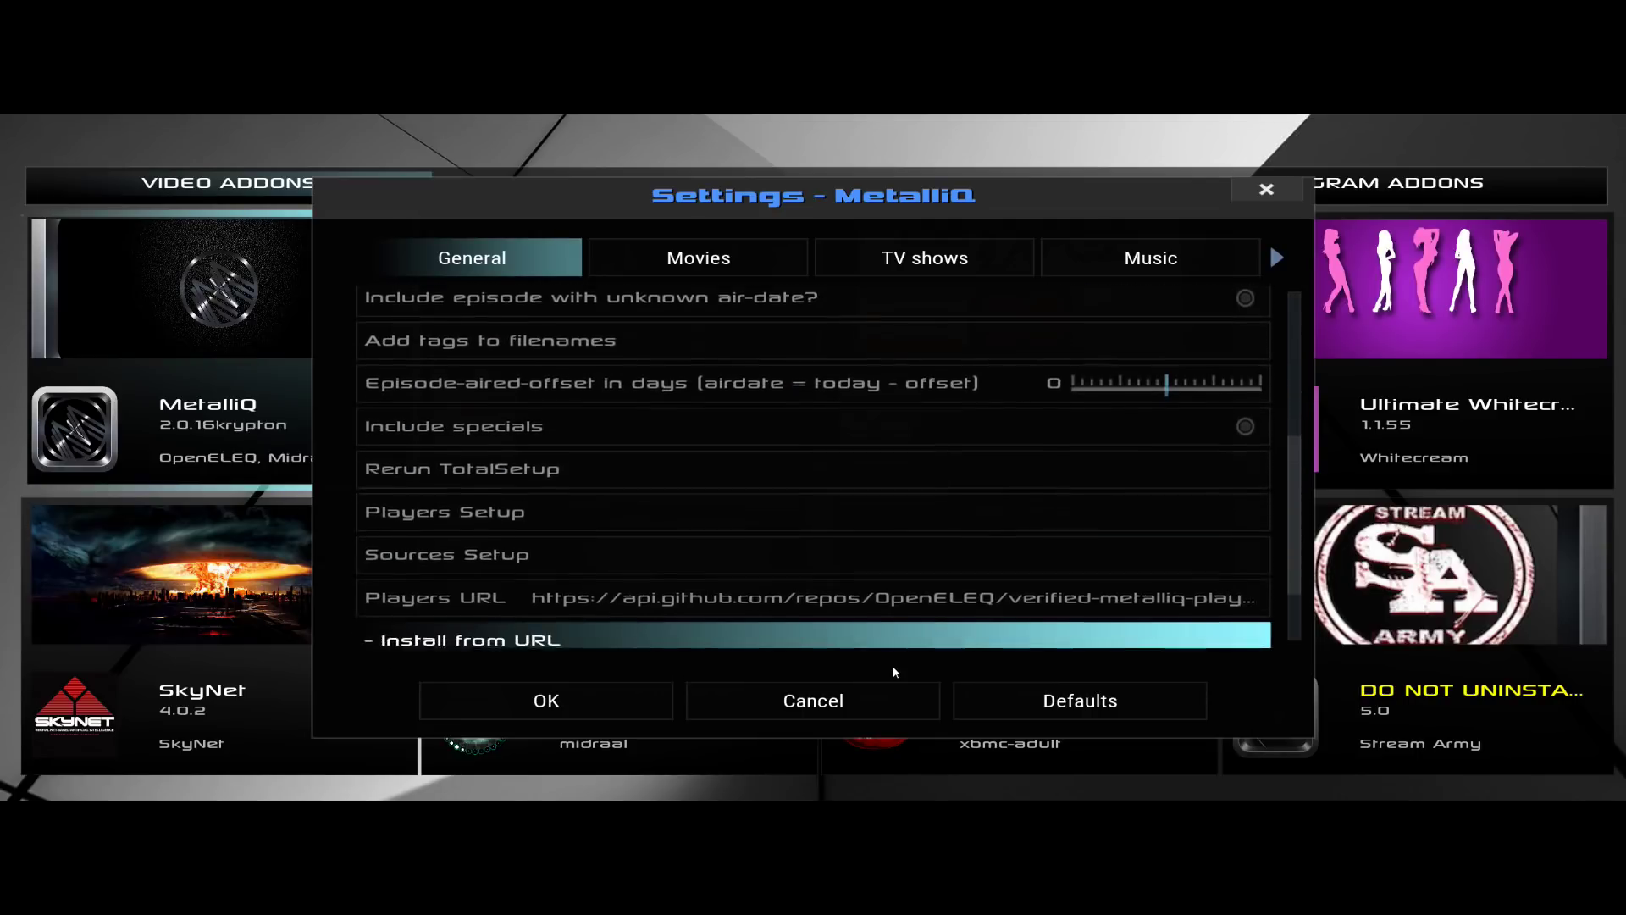
pyautogui.press('Down')
pyautogui.press('Down')
pyautogui.press('Down')
pyautogui.press('Up')
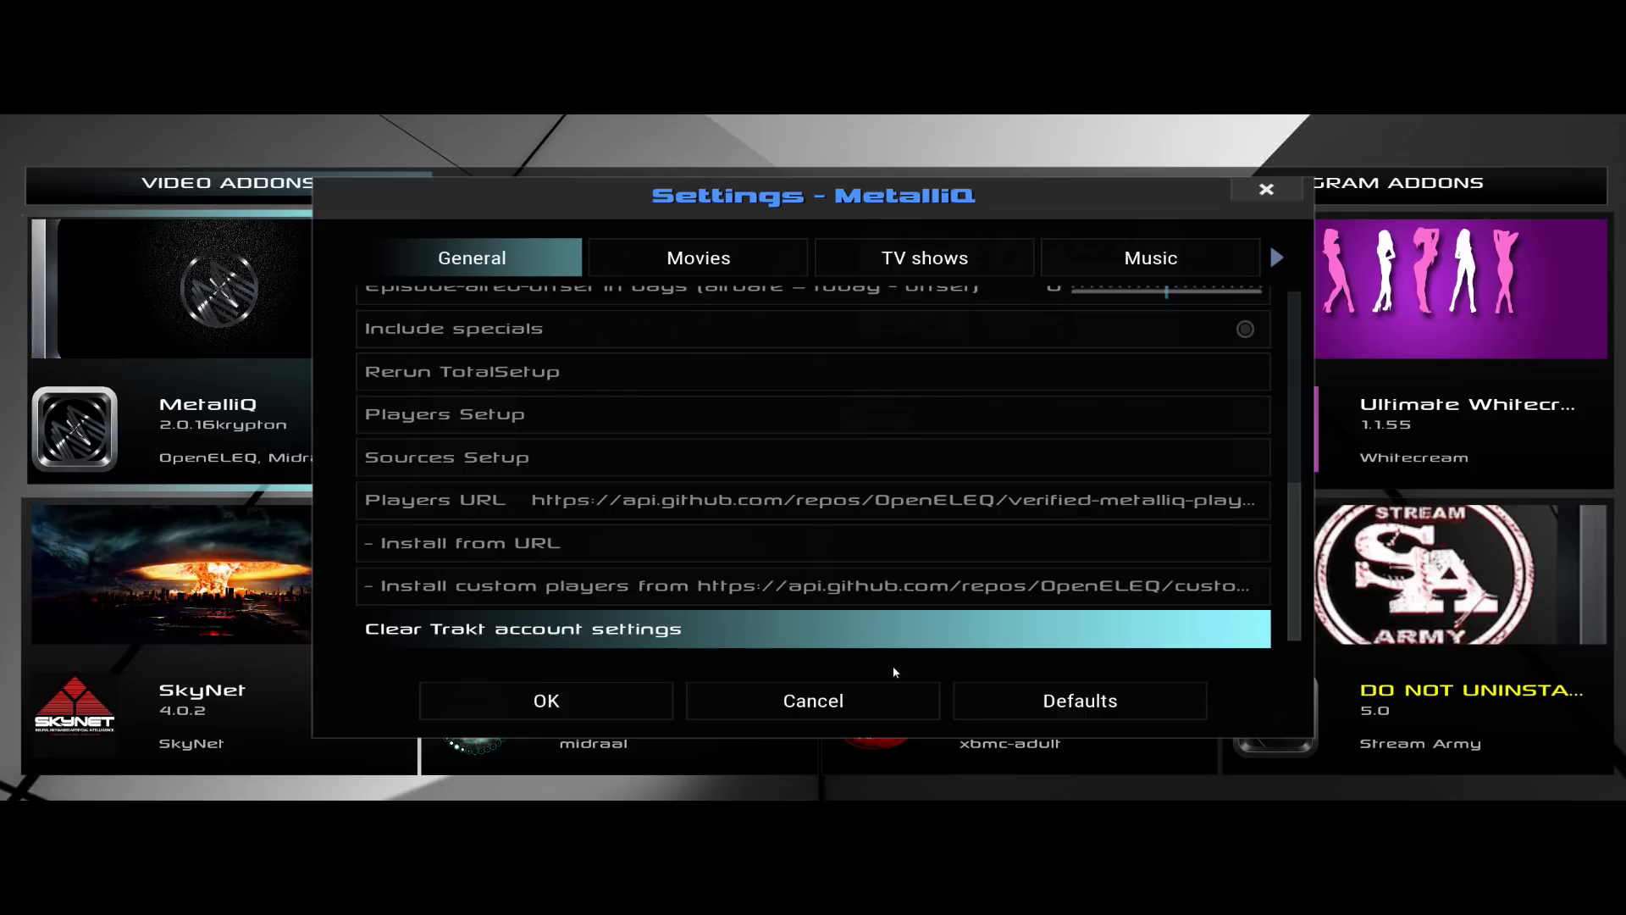
pyautogui.click(1269, 253)
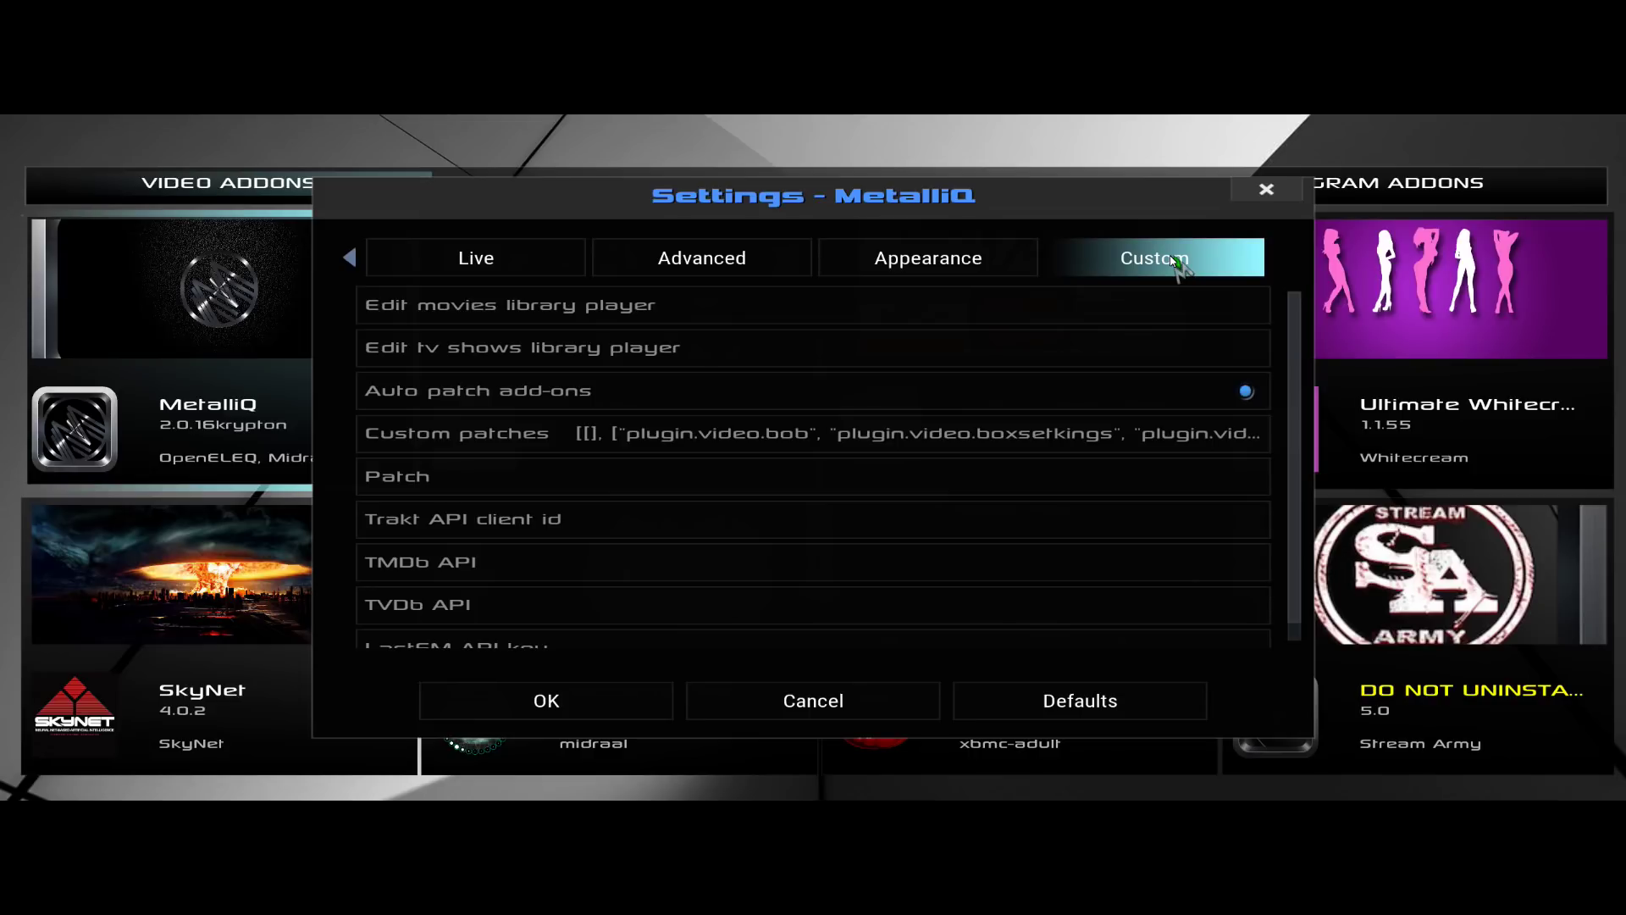
# Step: Move down the Custom list to TMDb API and open its on-screen keyboard
pyautogui.press('Down')
pyautogui.press('Down')
pyautogui.press('Down')
pyautogui.press('Down')
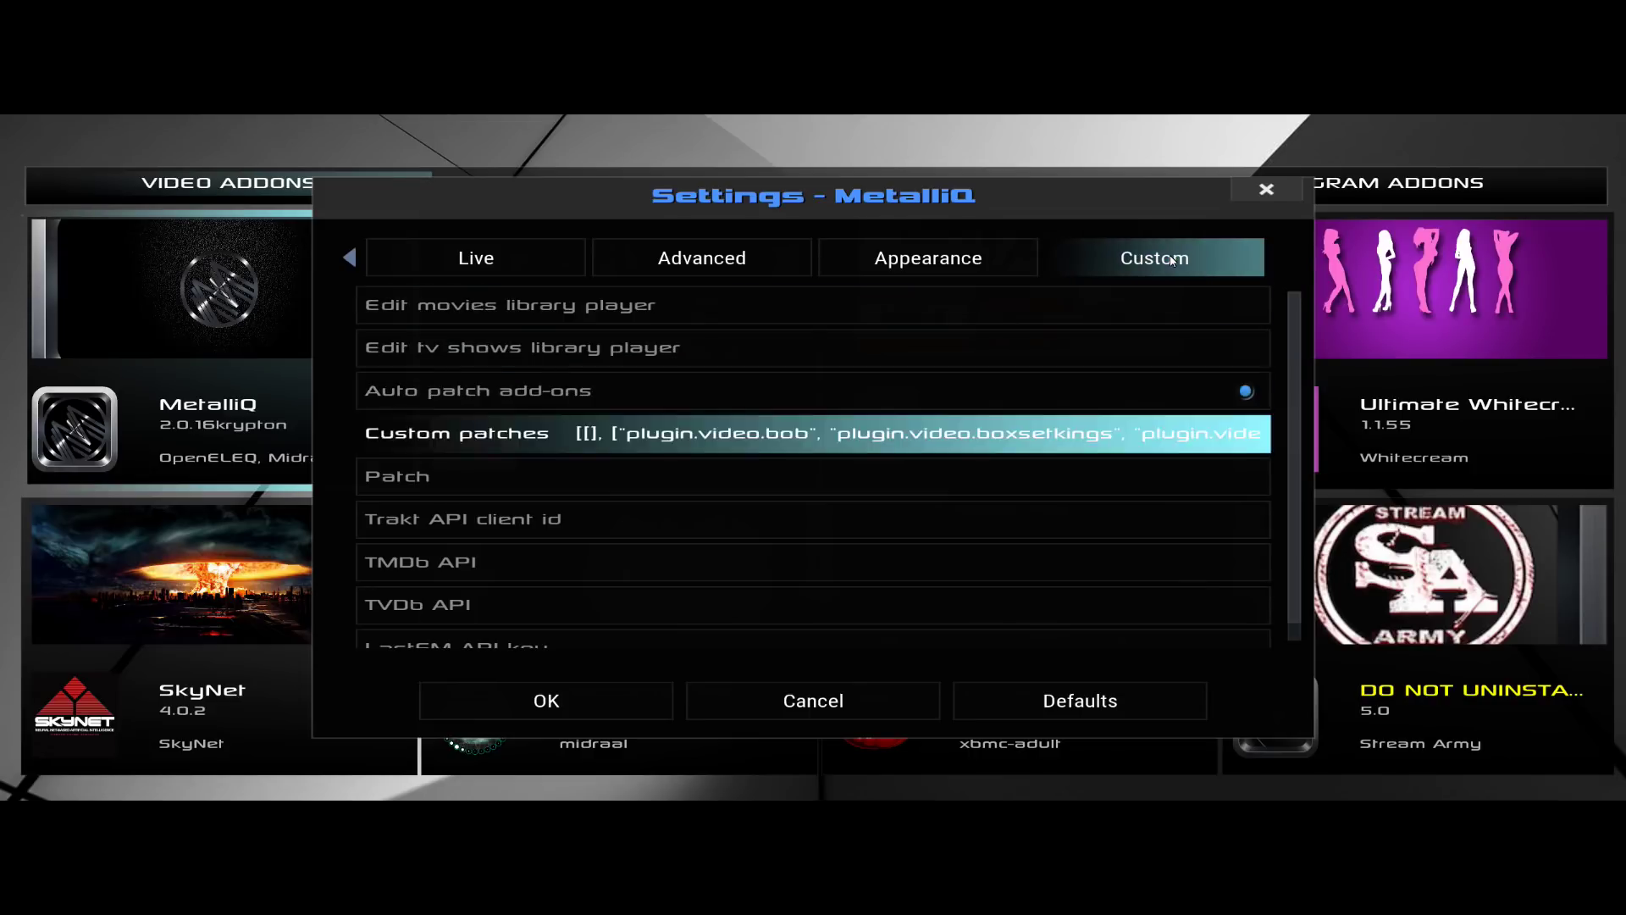
pyautogui.press('Down')
pyautogui.press('Down')
pyautogui.press('Down')
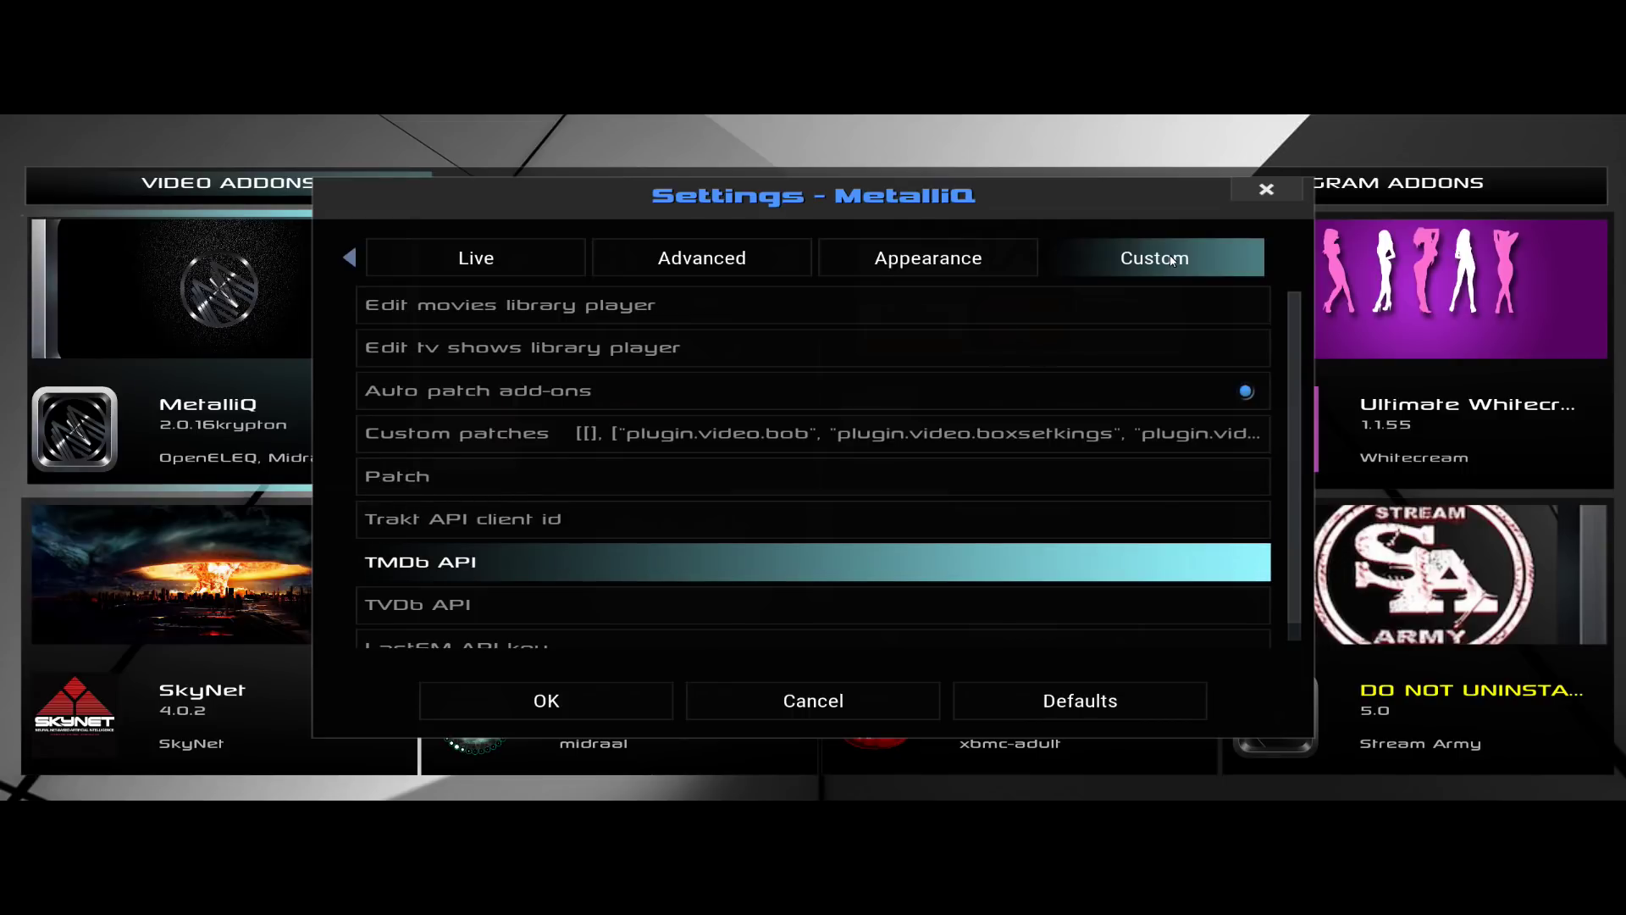
pyautogui.press('Return')
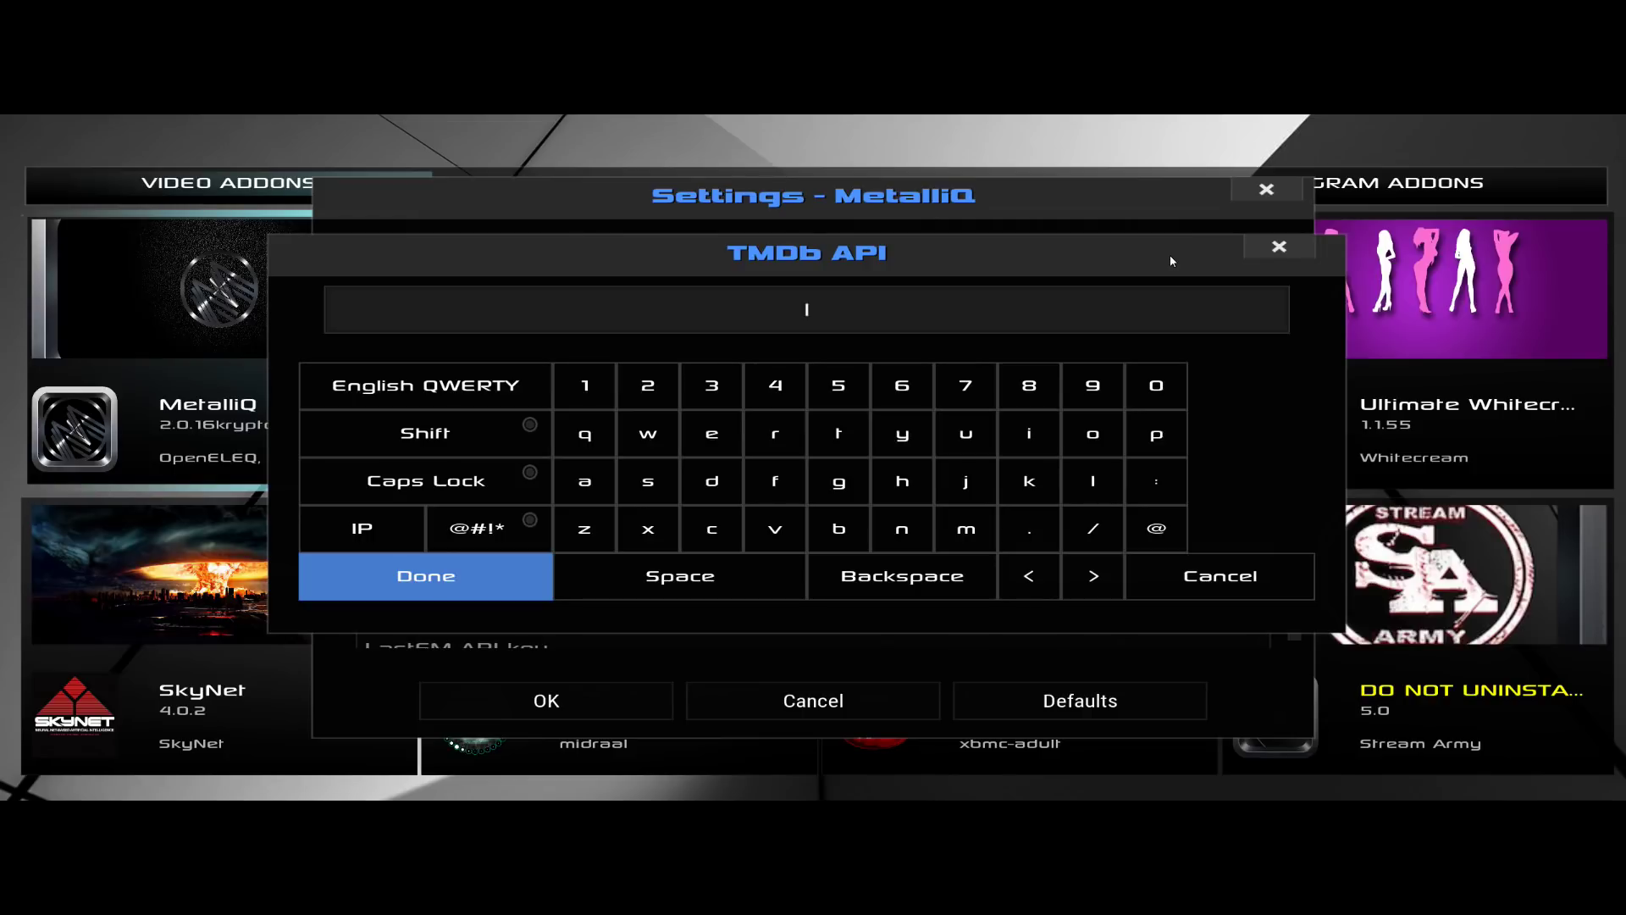
pyautogui.write('ag')
# Step: Correct the TMDb API key's start, confirm the key, and save MetalliQ's settings
pyautogui.press('BackSpace')
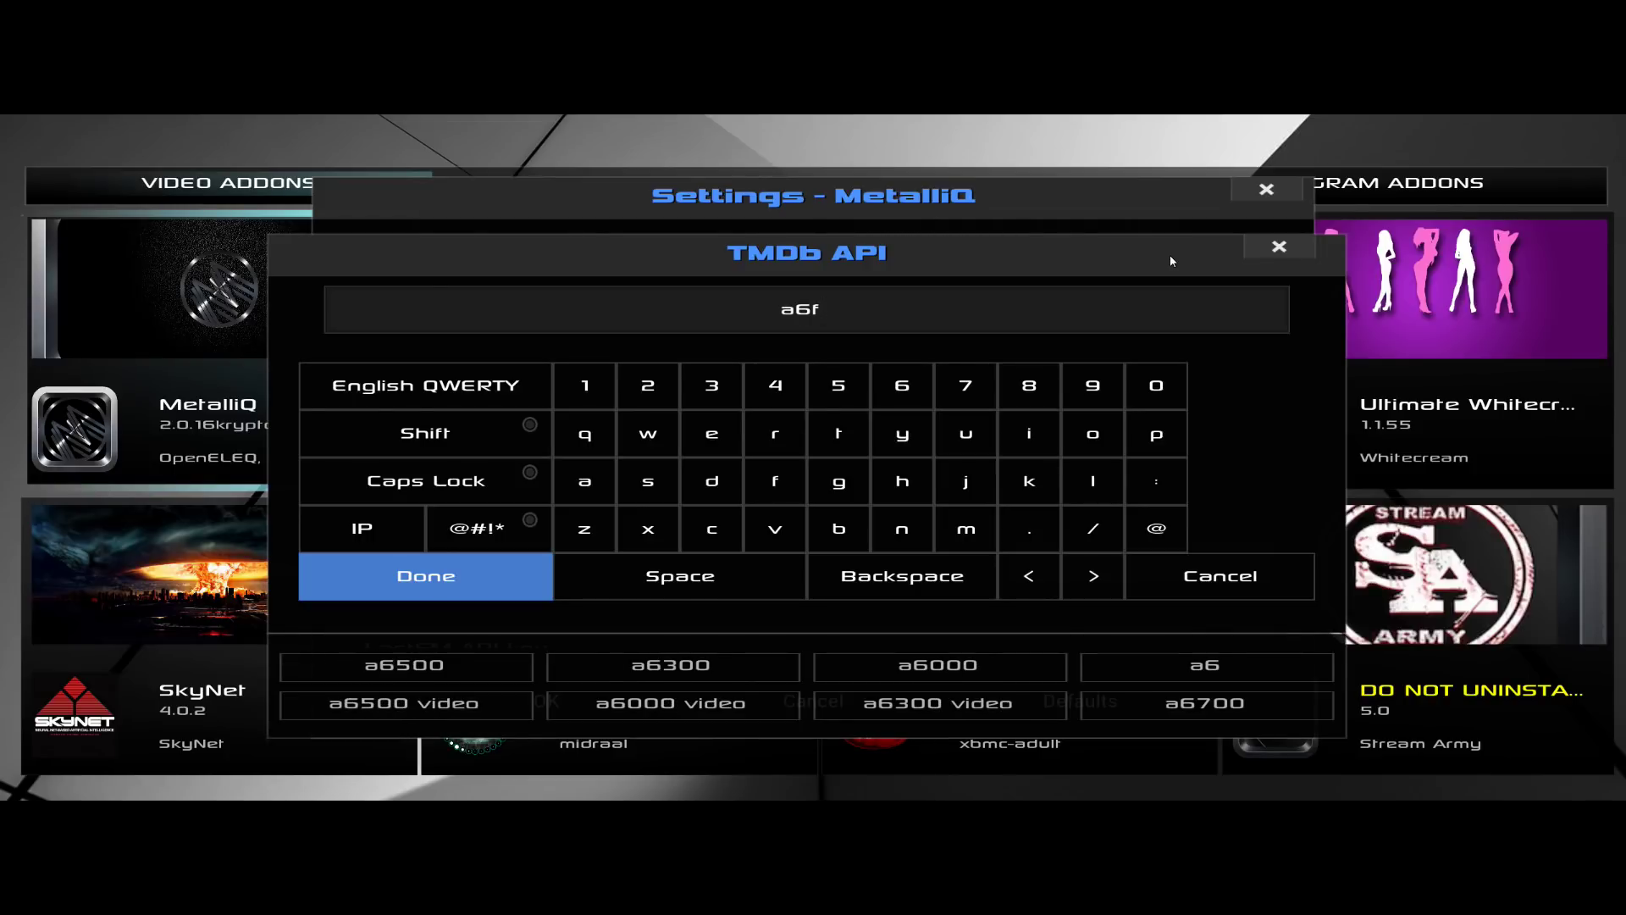
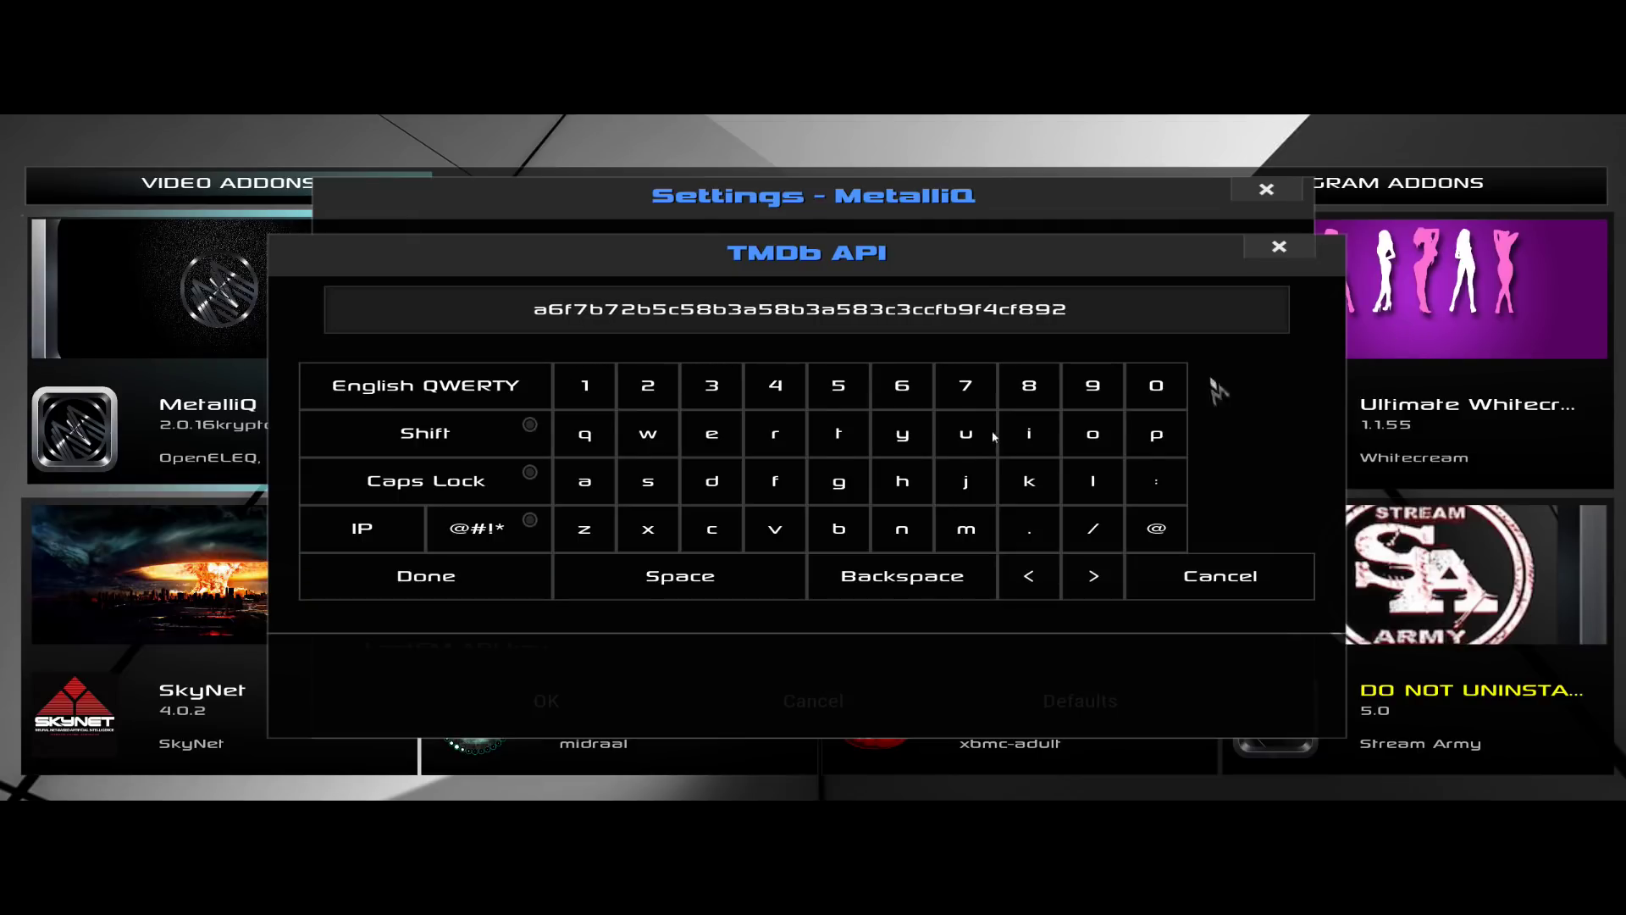
pyautogui.click(429, 578)
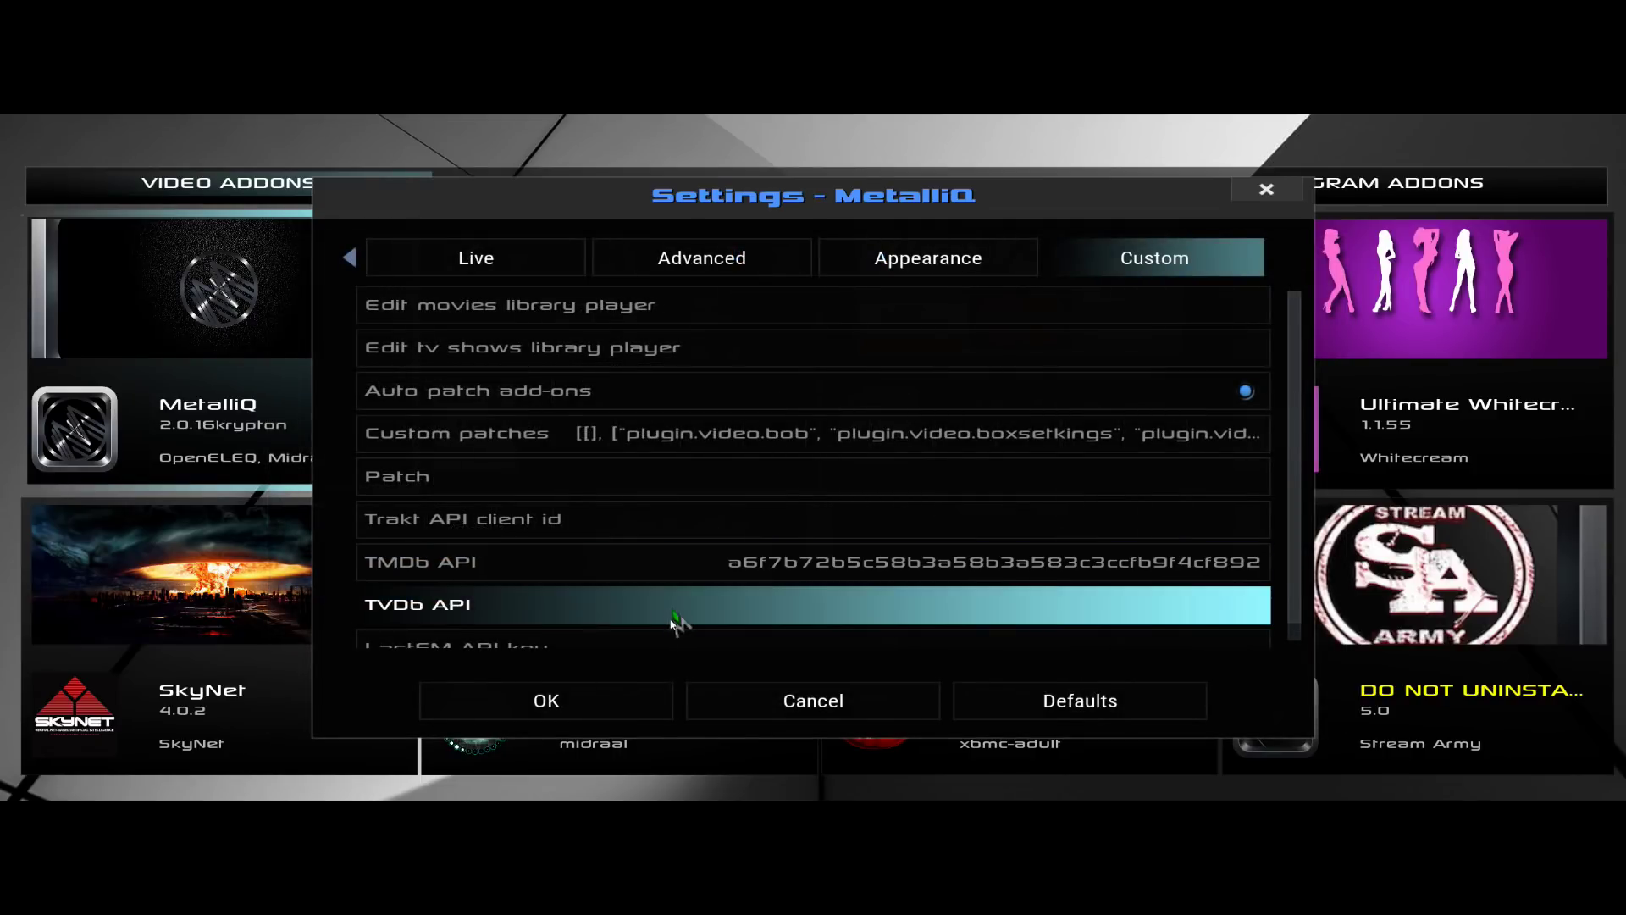
pyautogui.click(554, 708)
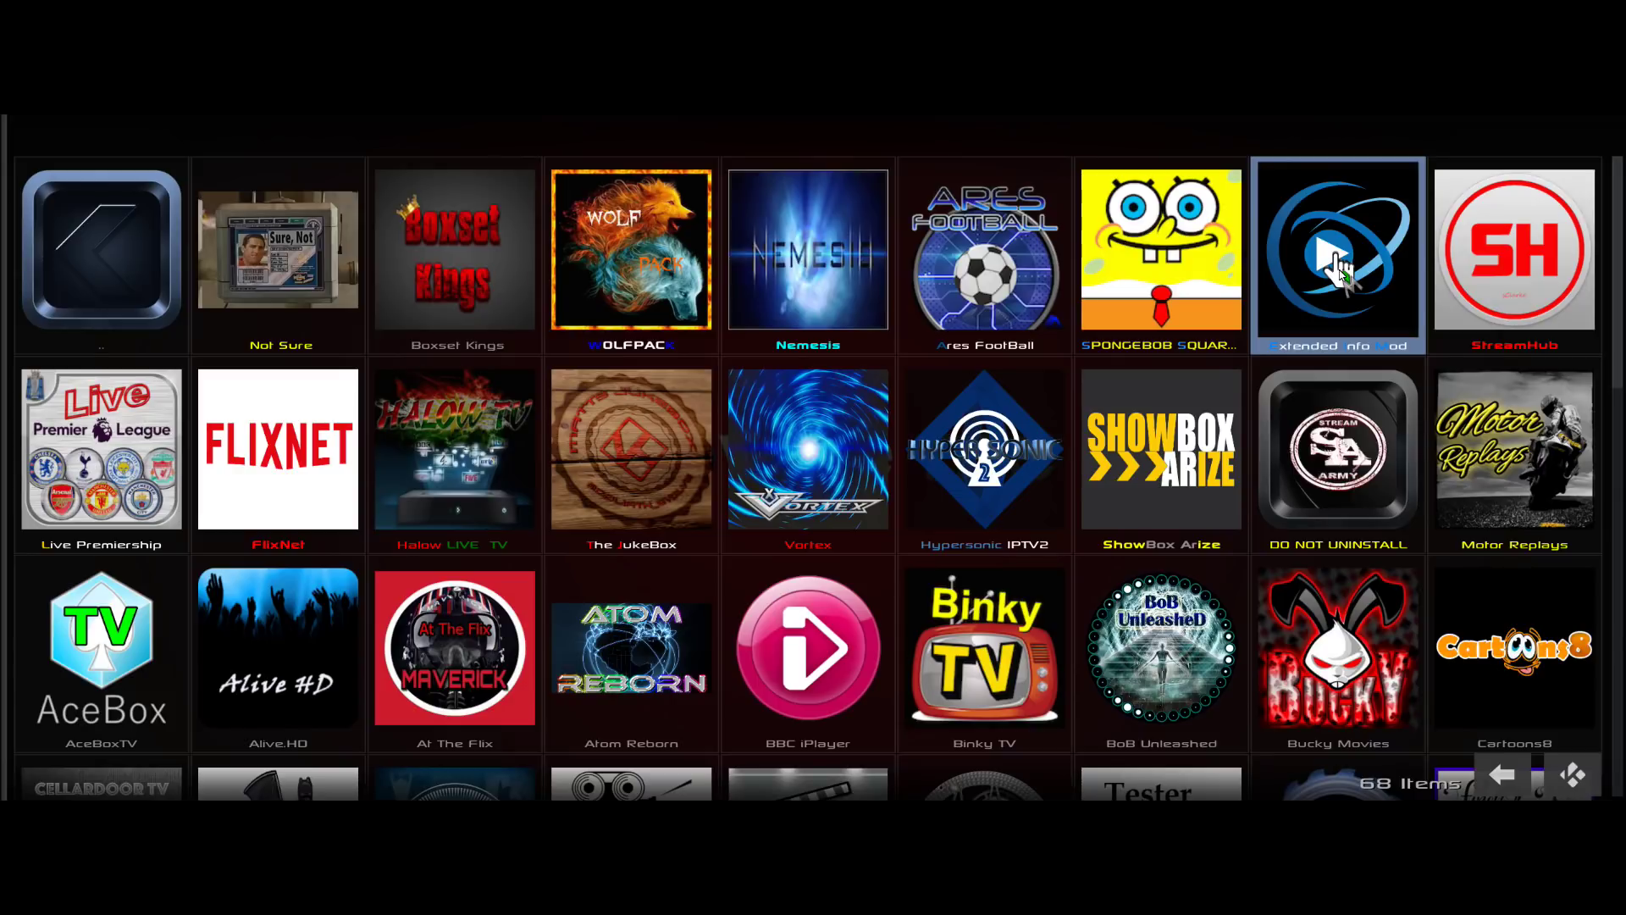
# Step: Clear the Simple Selector in Extended Info Mod's settings, then close them
pyautogui.rightClick(1335, 258)
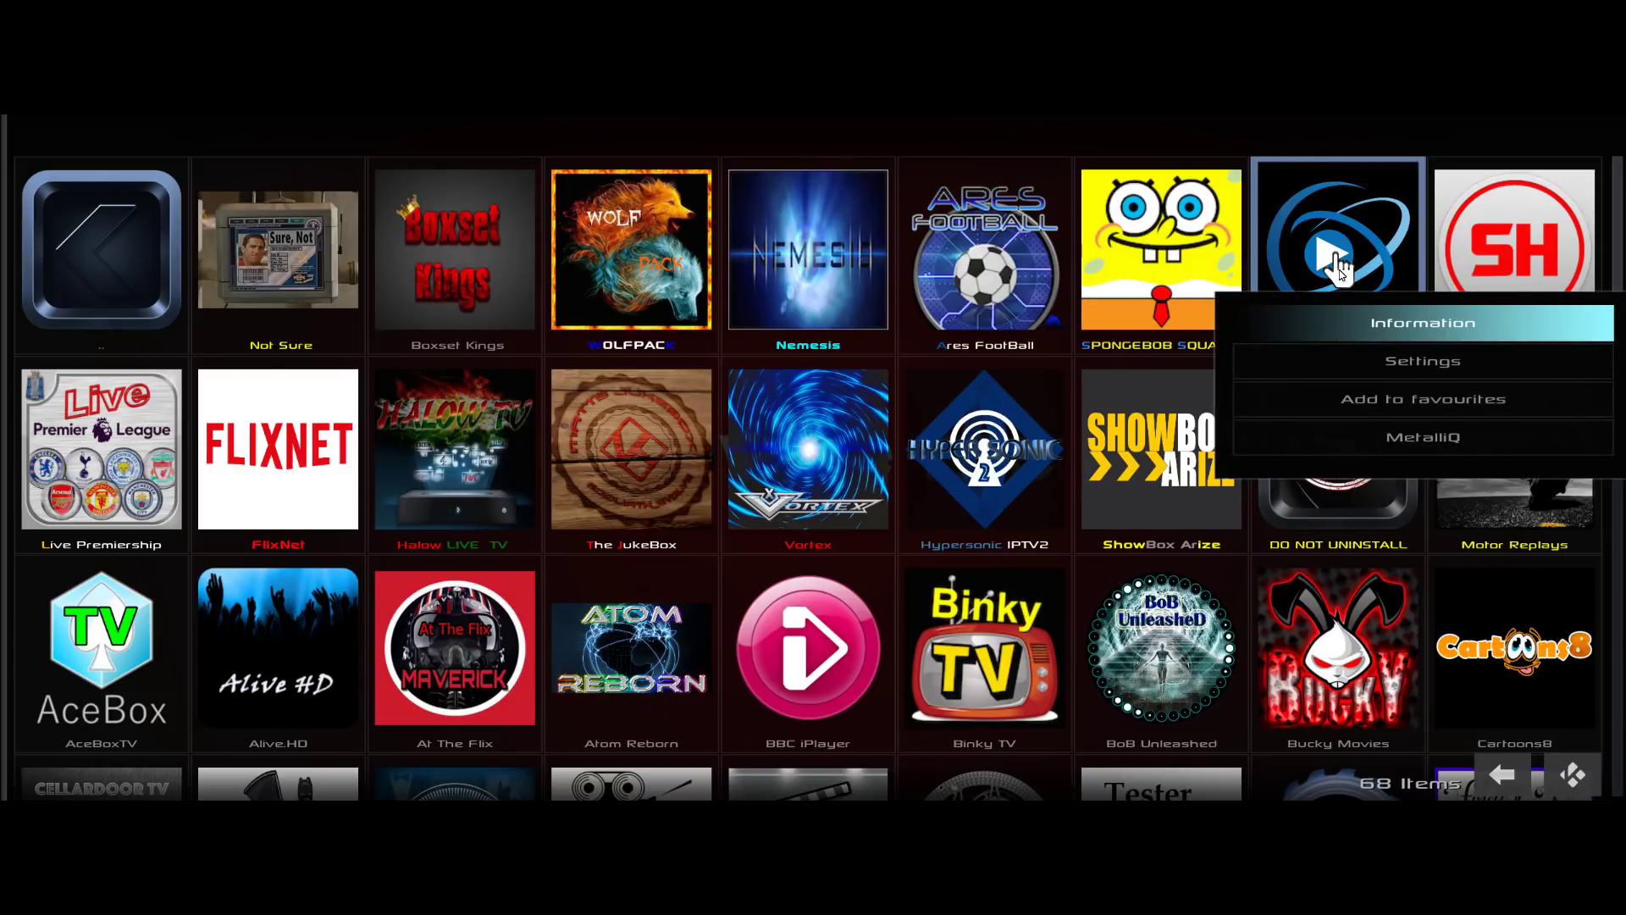
pyautogui.click(1376, 365)
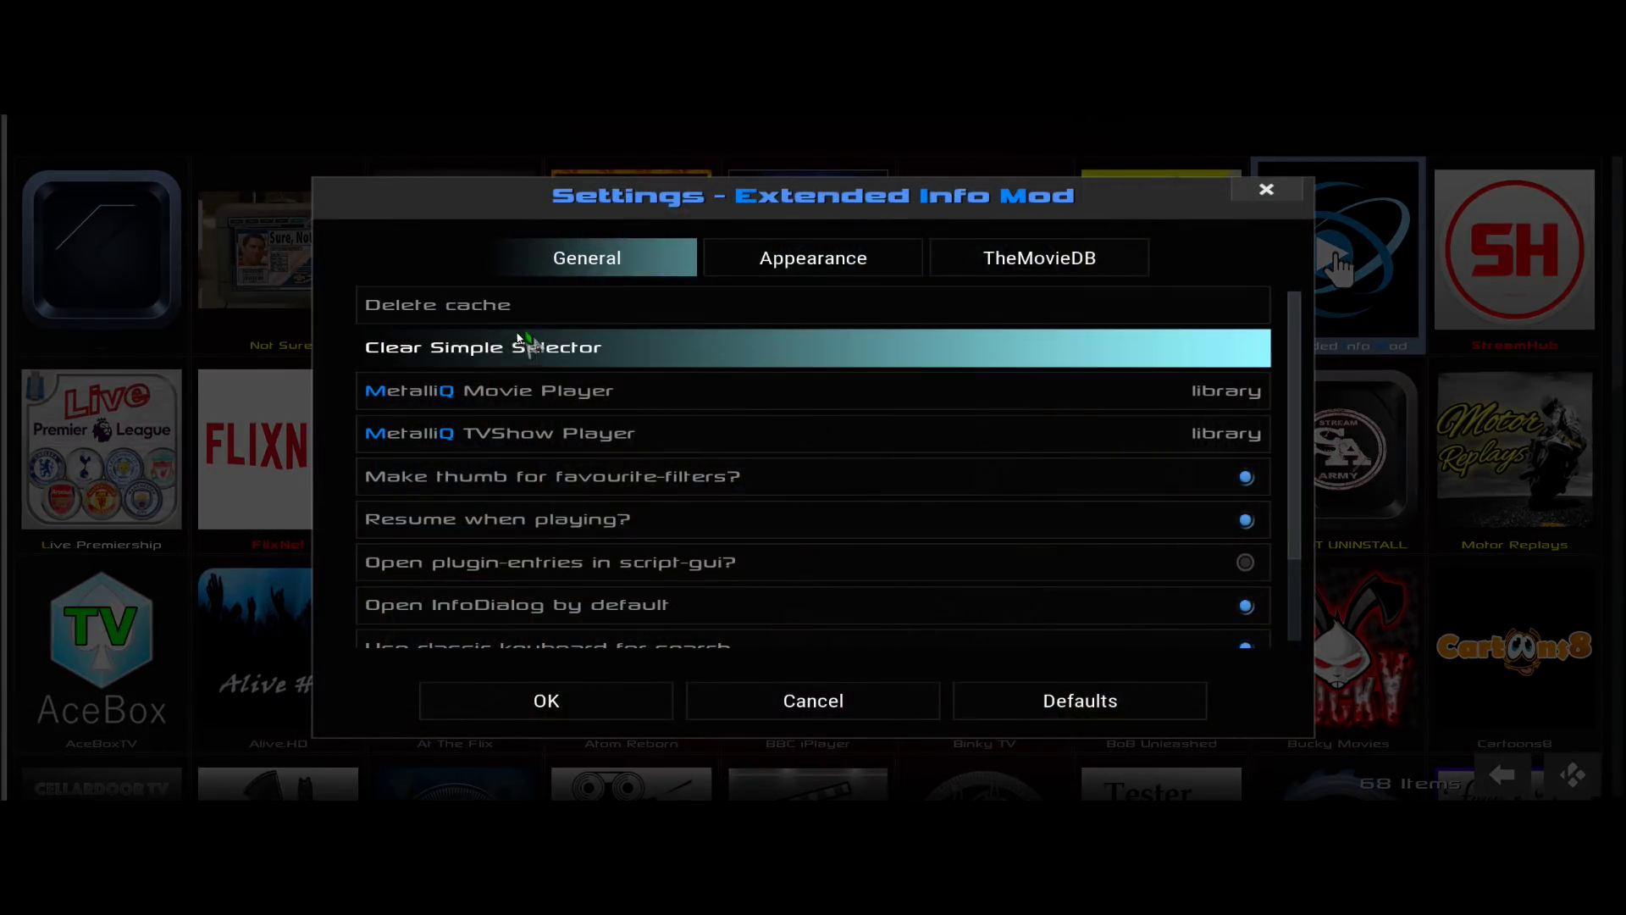
pyautogui.click(495, 359)
pyautogui.press('Escape')
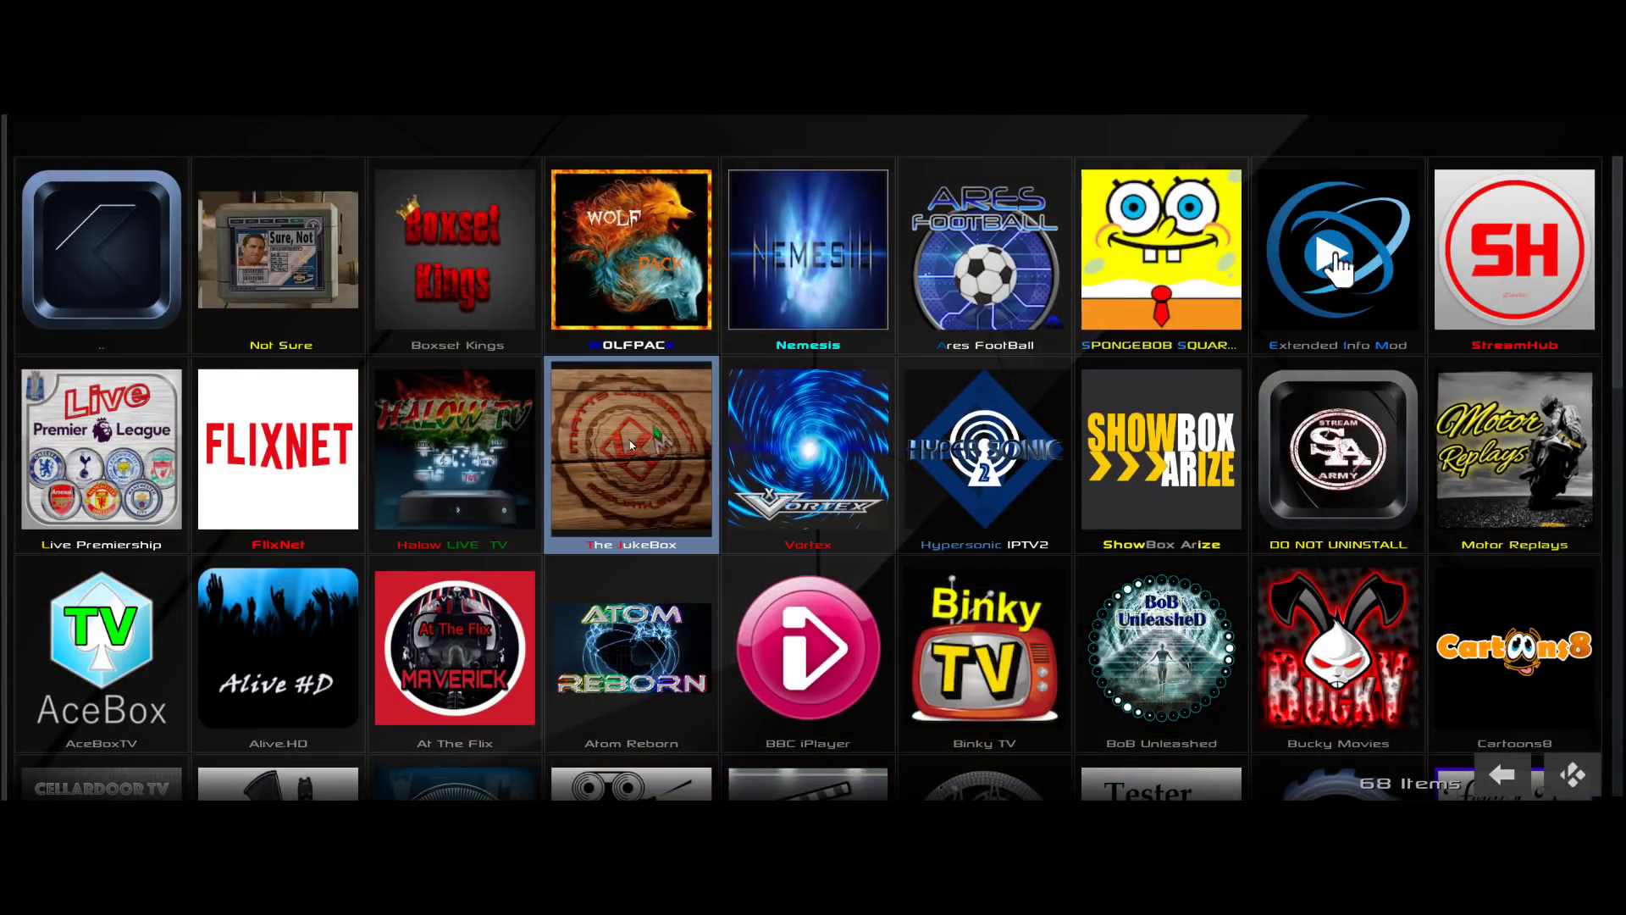
pyautogui.scroll(-1, 624, 450)
pyautogui.scroll(-1, 623, 450)
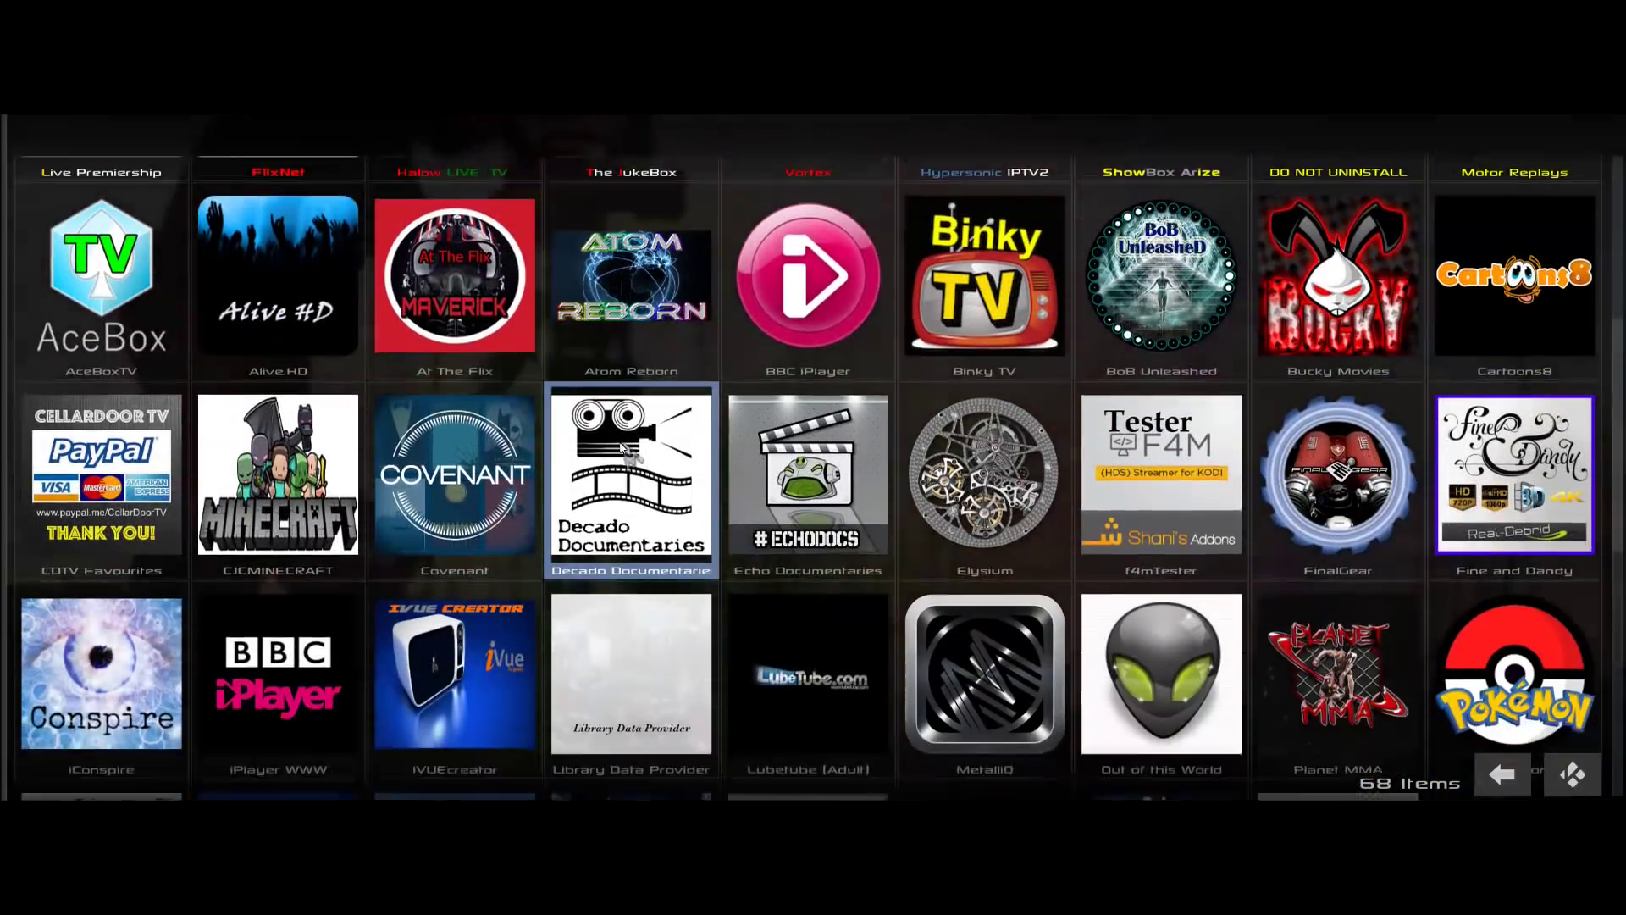
pyautogui.scroll(-1, 624, 451)
pyautogui.scroll(-1, 622, 450)
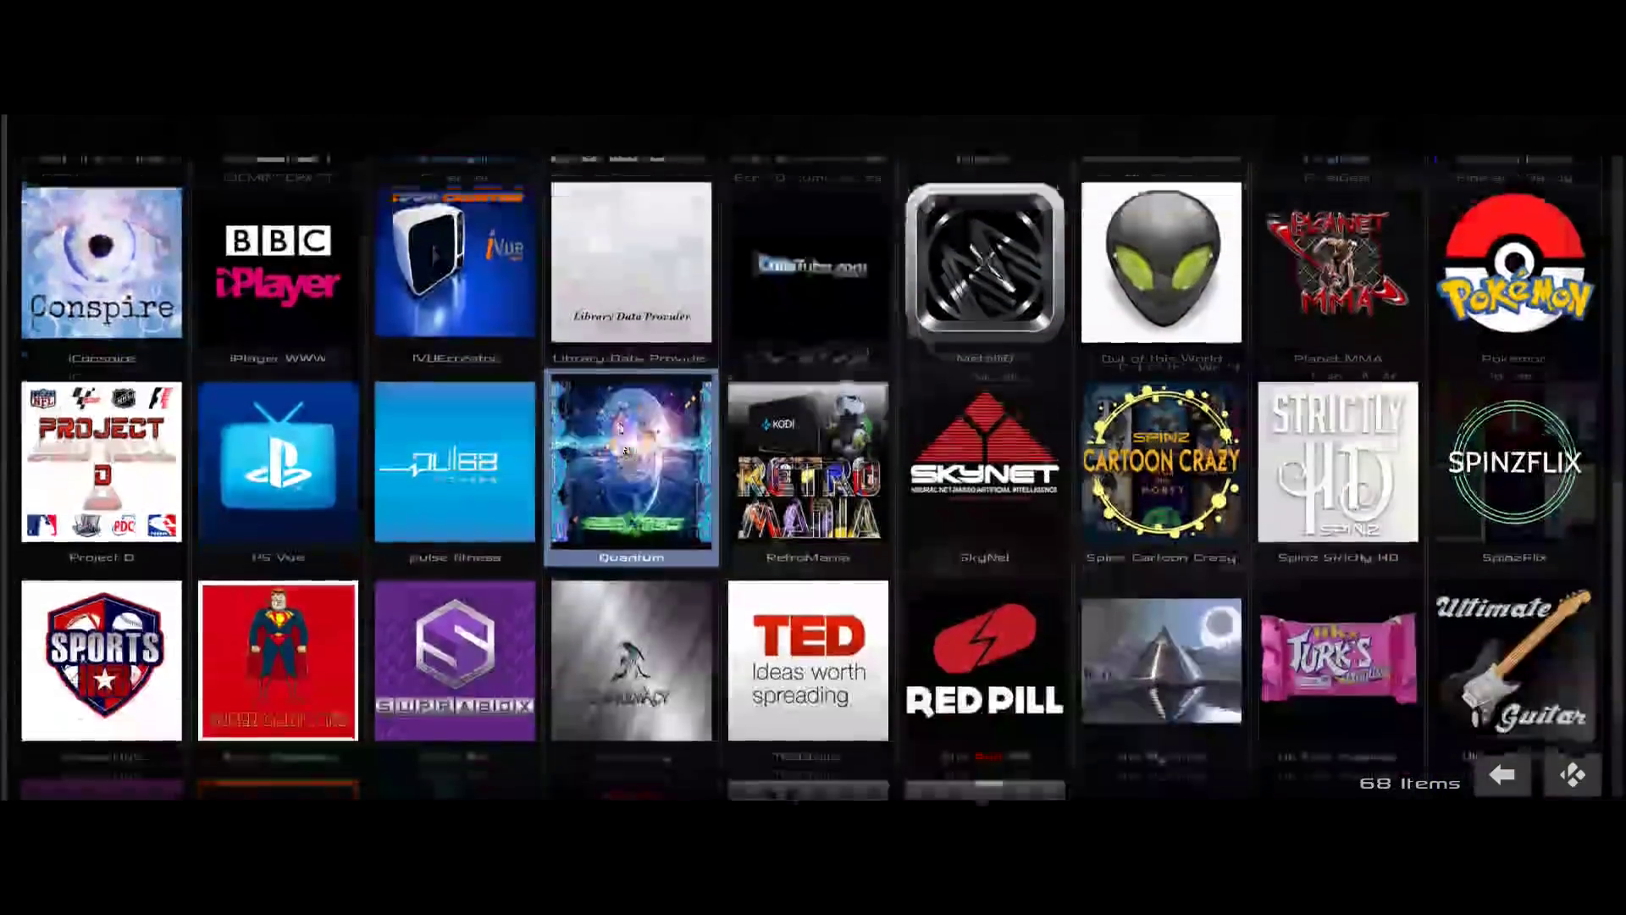
pyautogui.scroll(-1, 622, 451)
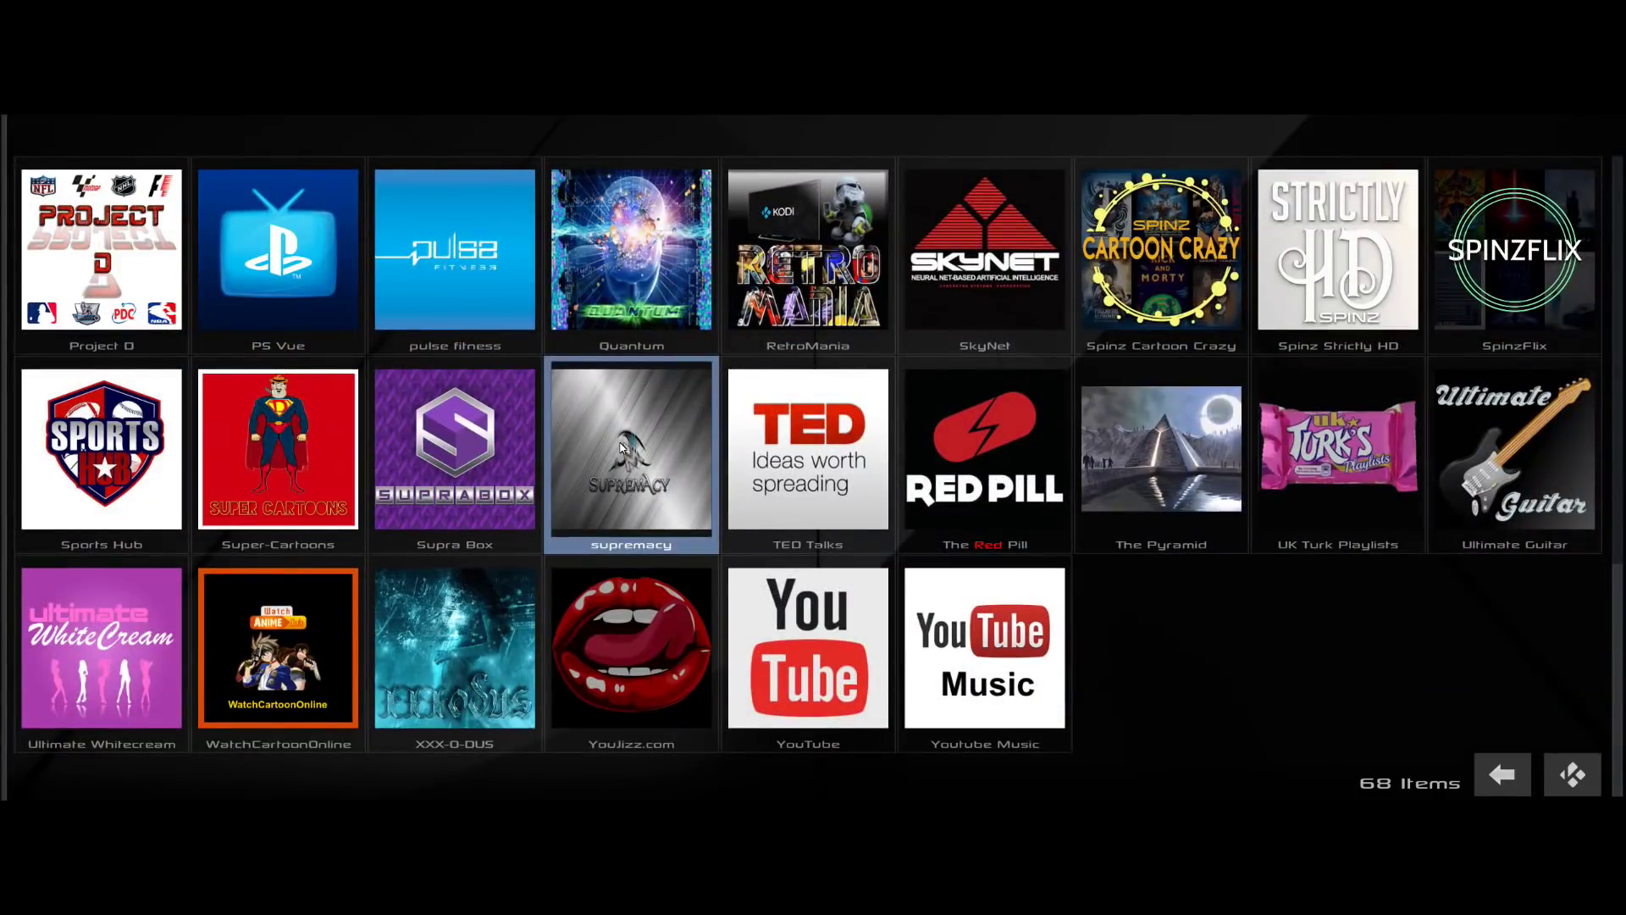
pyautogui.scroll(2, 869, 485)
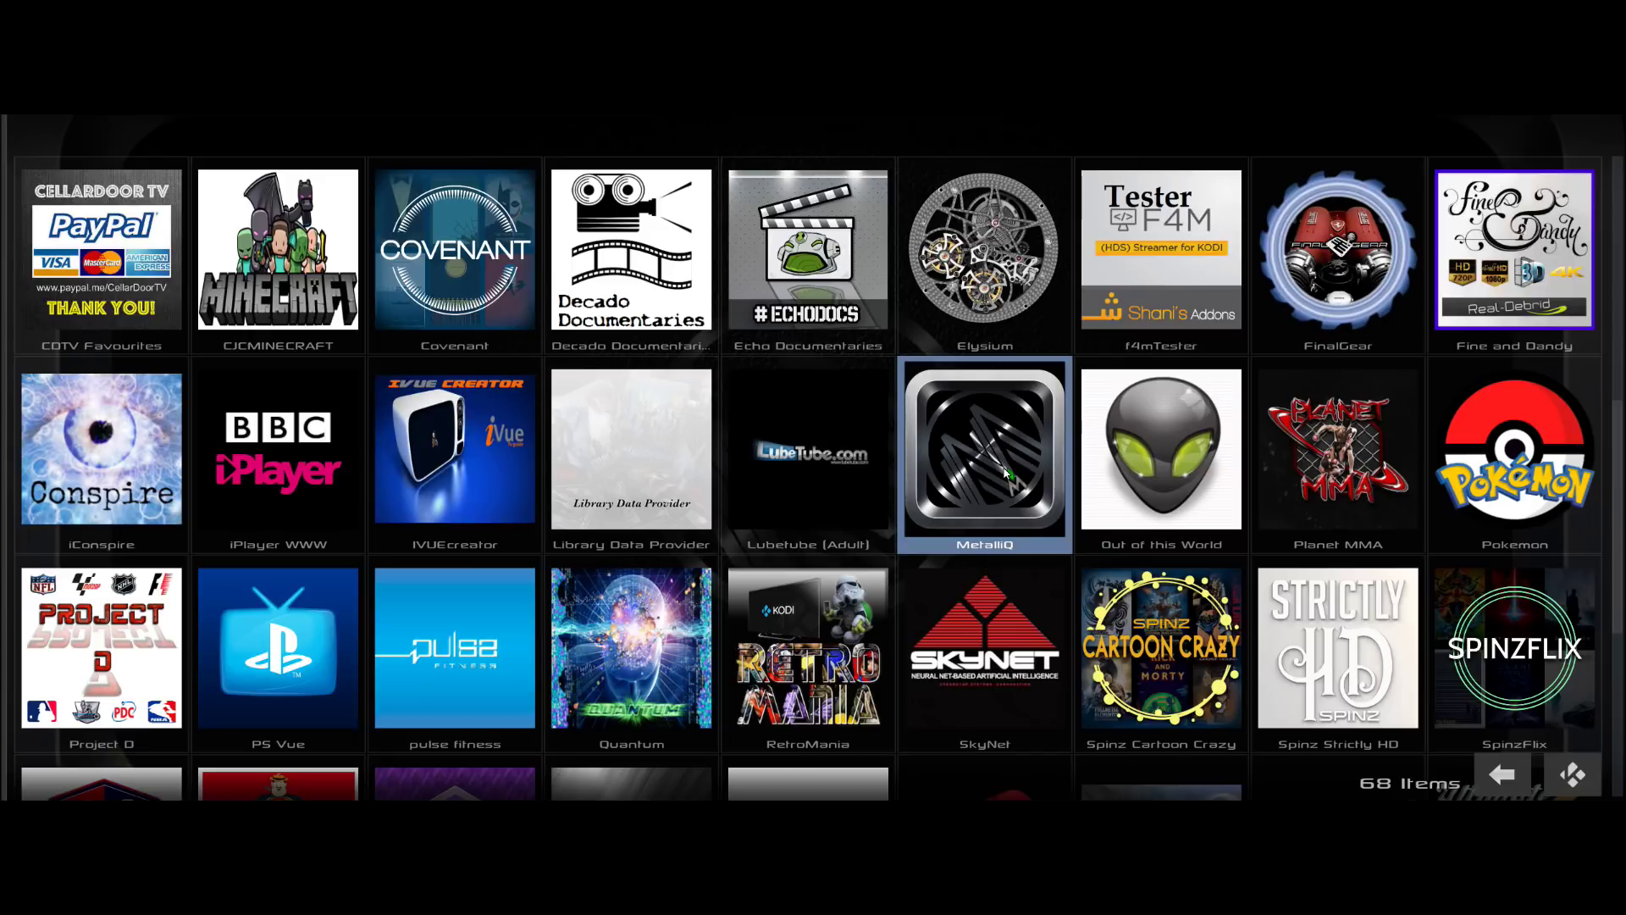
# Step: Run Rerun TotalSetup from MetalliQ's General settings to configure the movie library
pyautogui.rightClick(1052, 459)
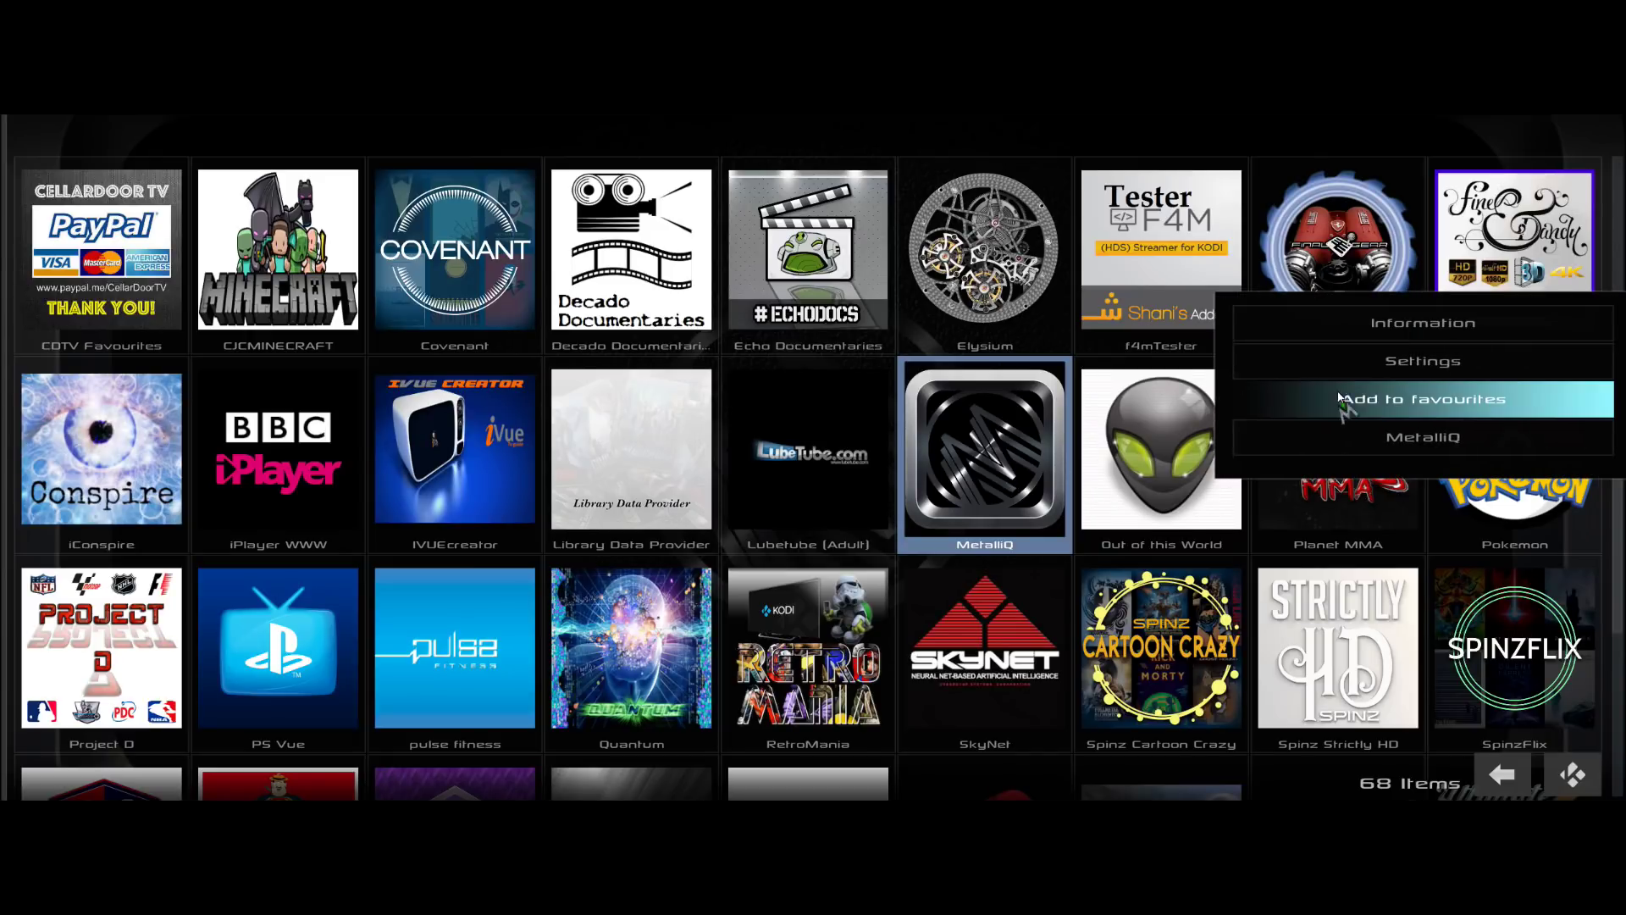
pyautogui.click(1373, 366)
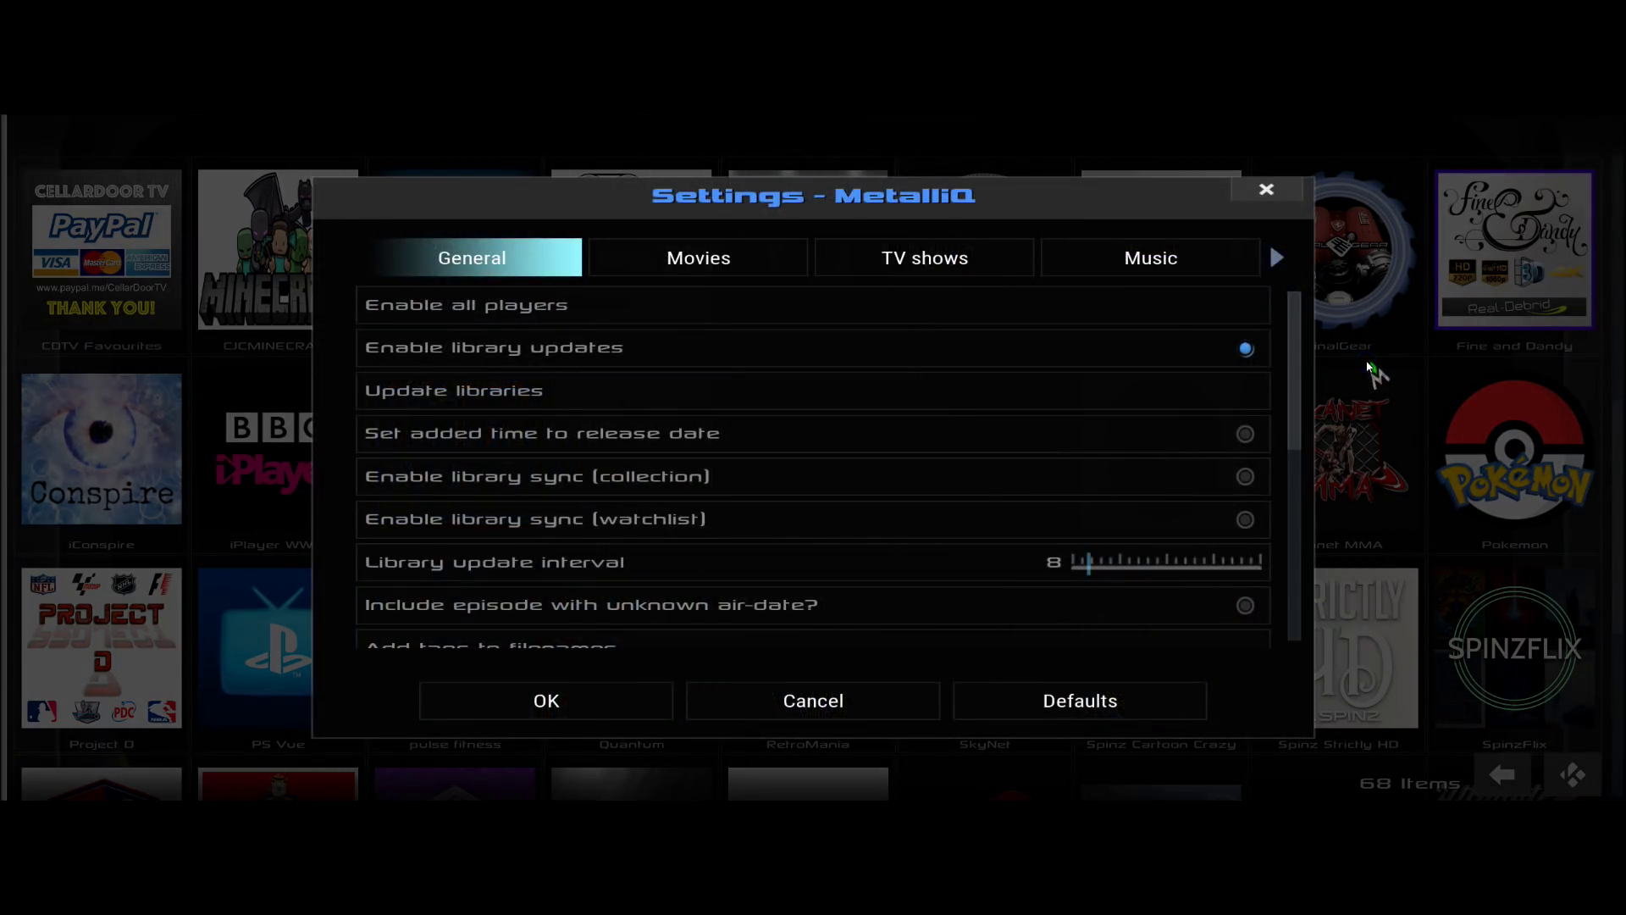
pyautogui.press('Down')
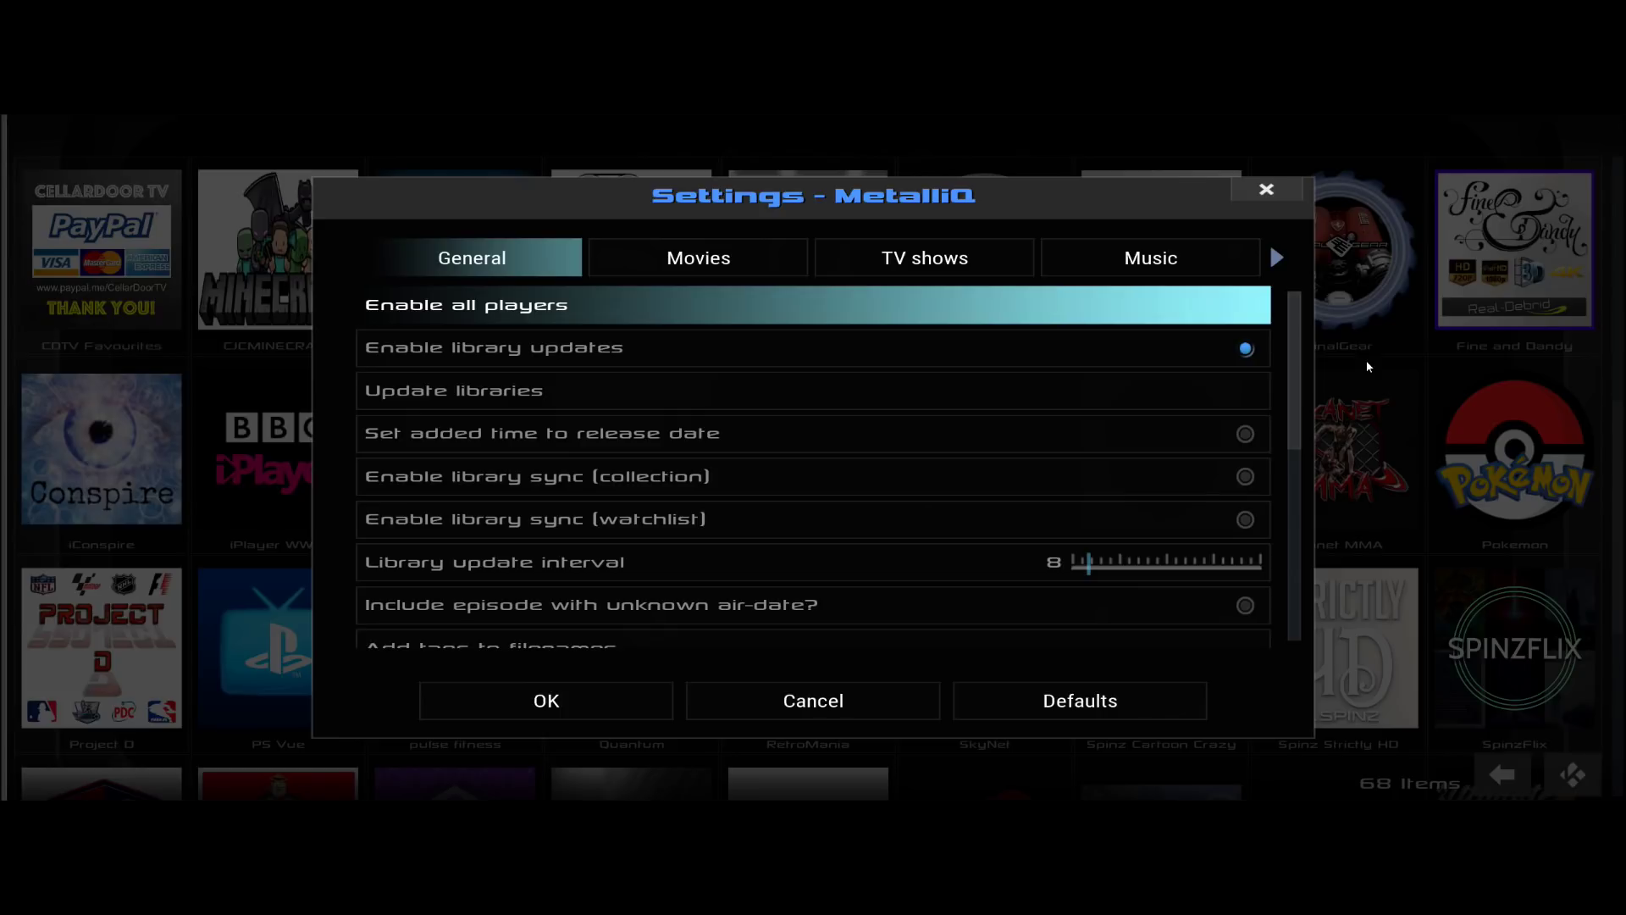
pyautogui.press('Down')
pyautogui.press('Down')
pyautogui.press('Down')
pyautogui.press('Down')
pyautogui.press('Down')
pyautogui.press('Down')
pyautogui.press('Down')
pyautogui.press('Down')
pyautogui.press('Down')
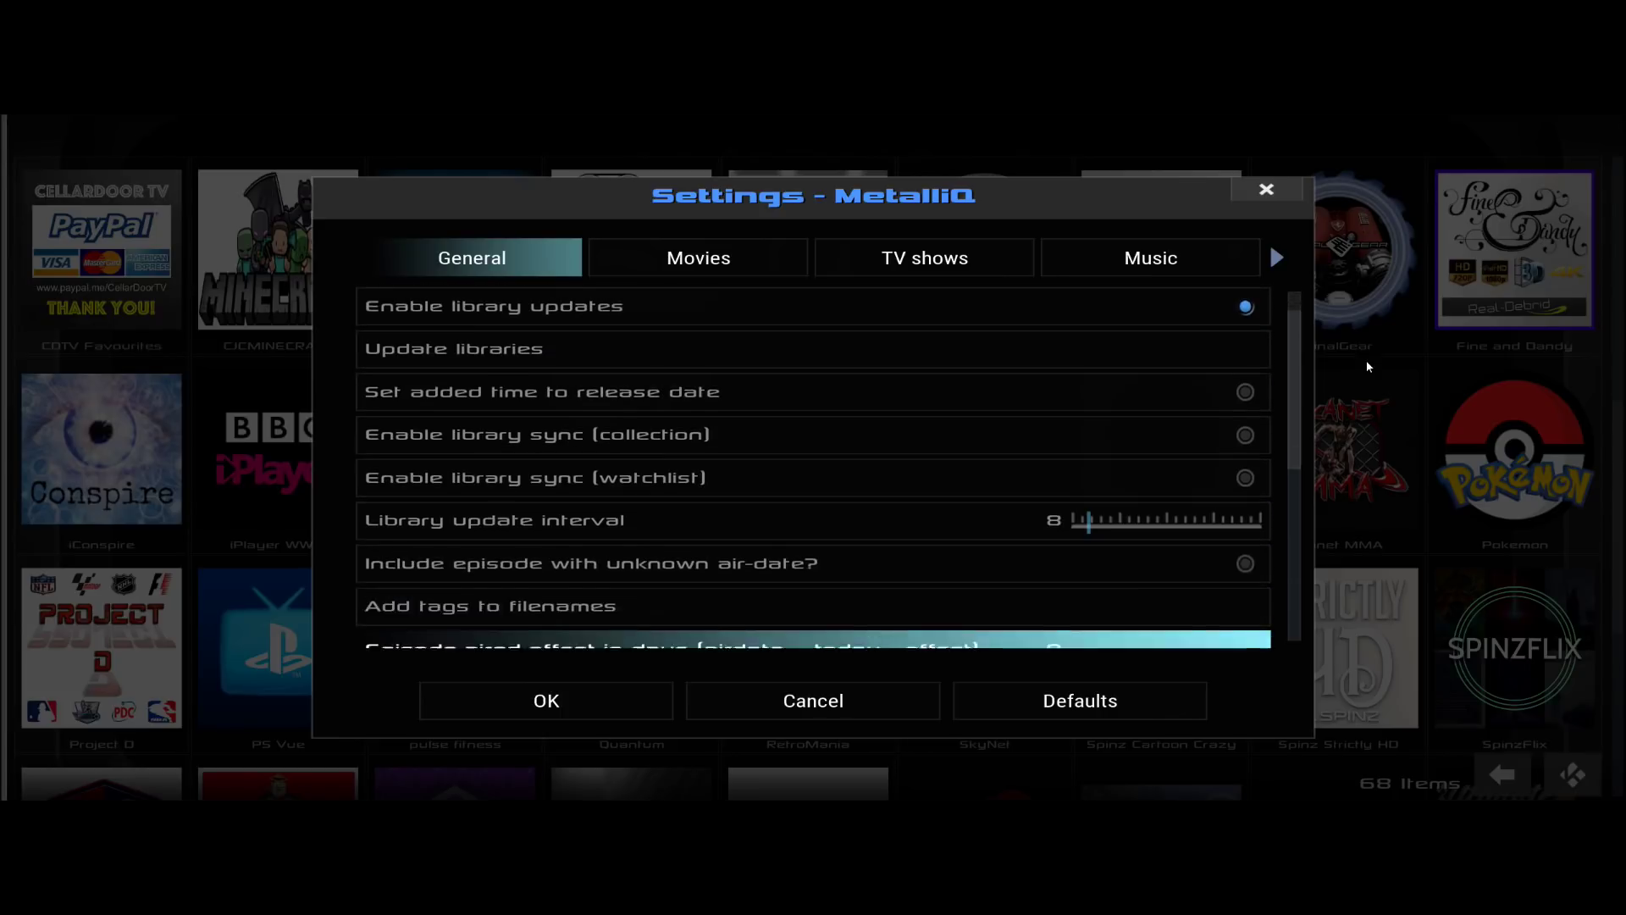
pyautogui.press('Down')
pyautogui.press('Down')
pyautogui.press('Down')
pyautogui.press('Down')
pyautogui.press('Up')
pyautogui.press('Up')
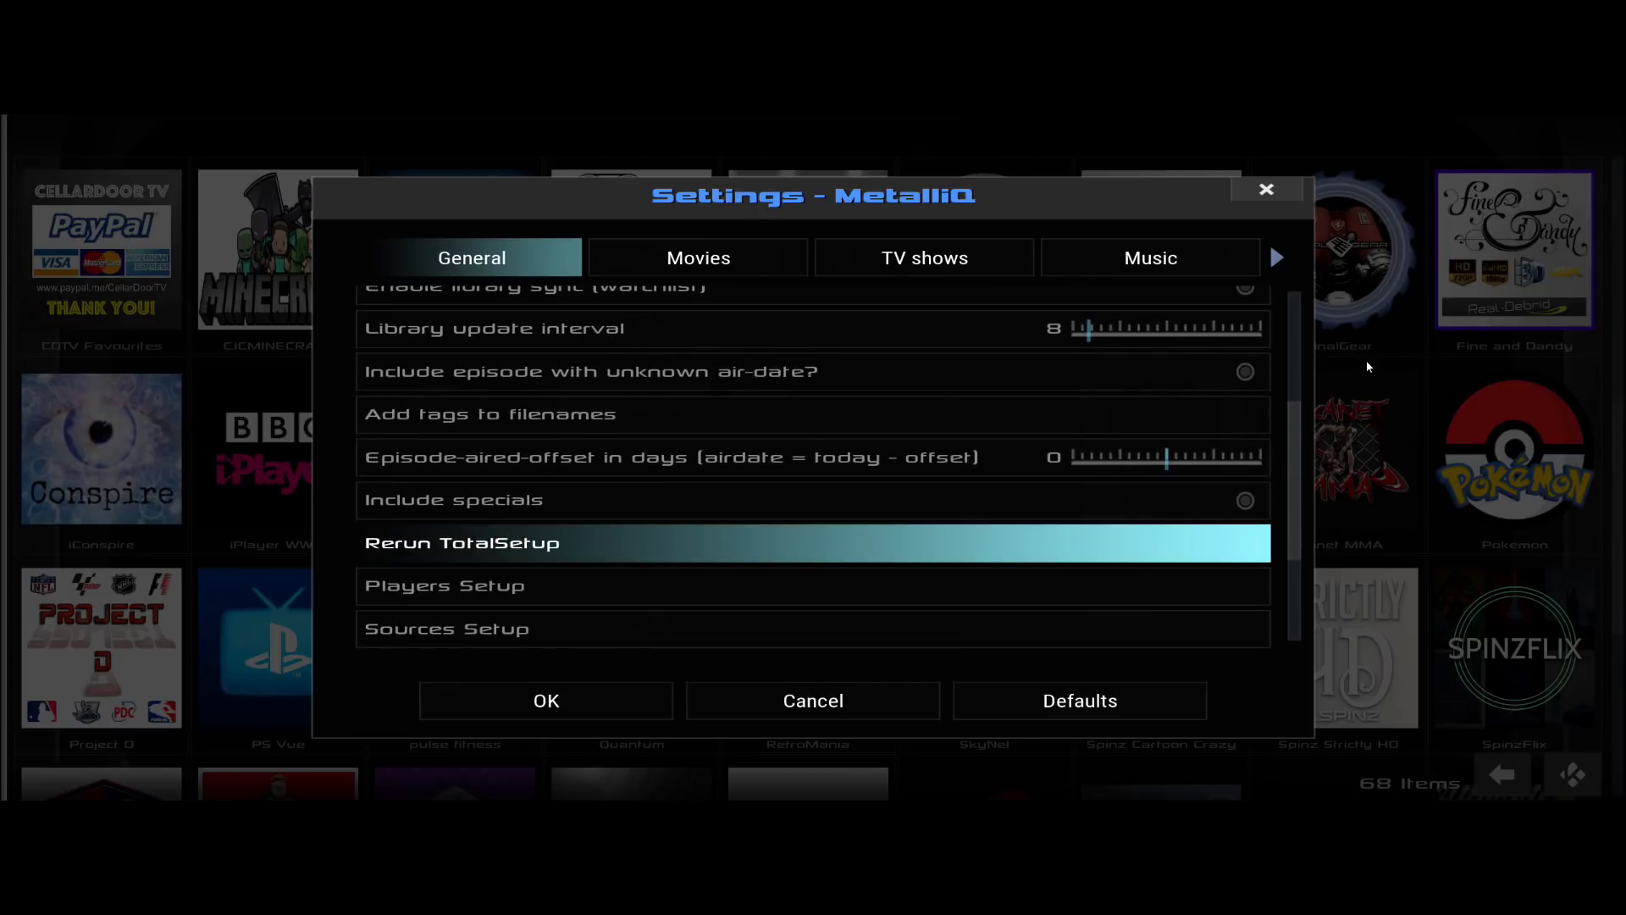
pyautogui.press('Return')
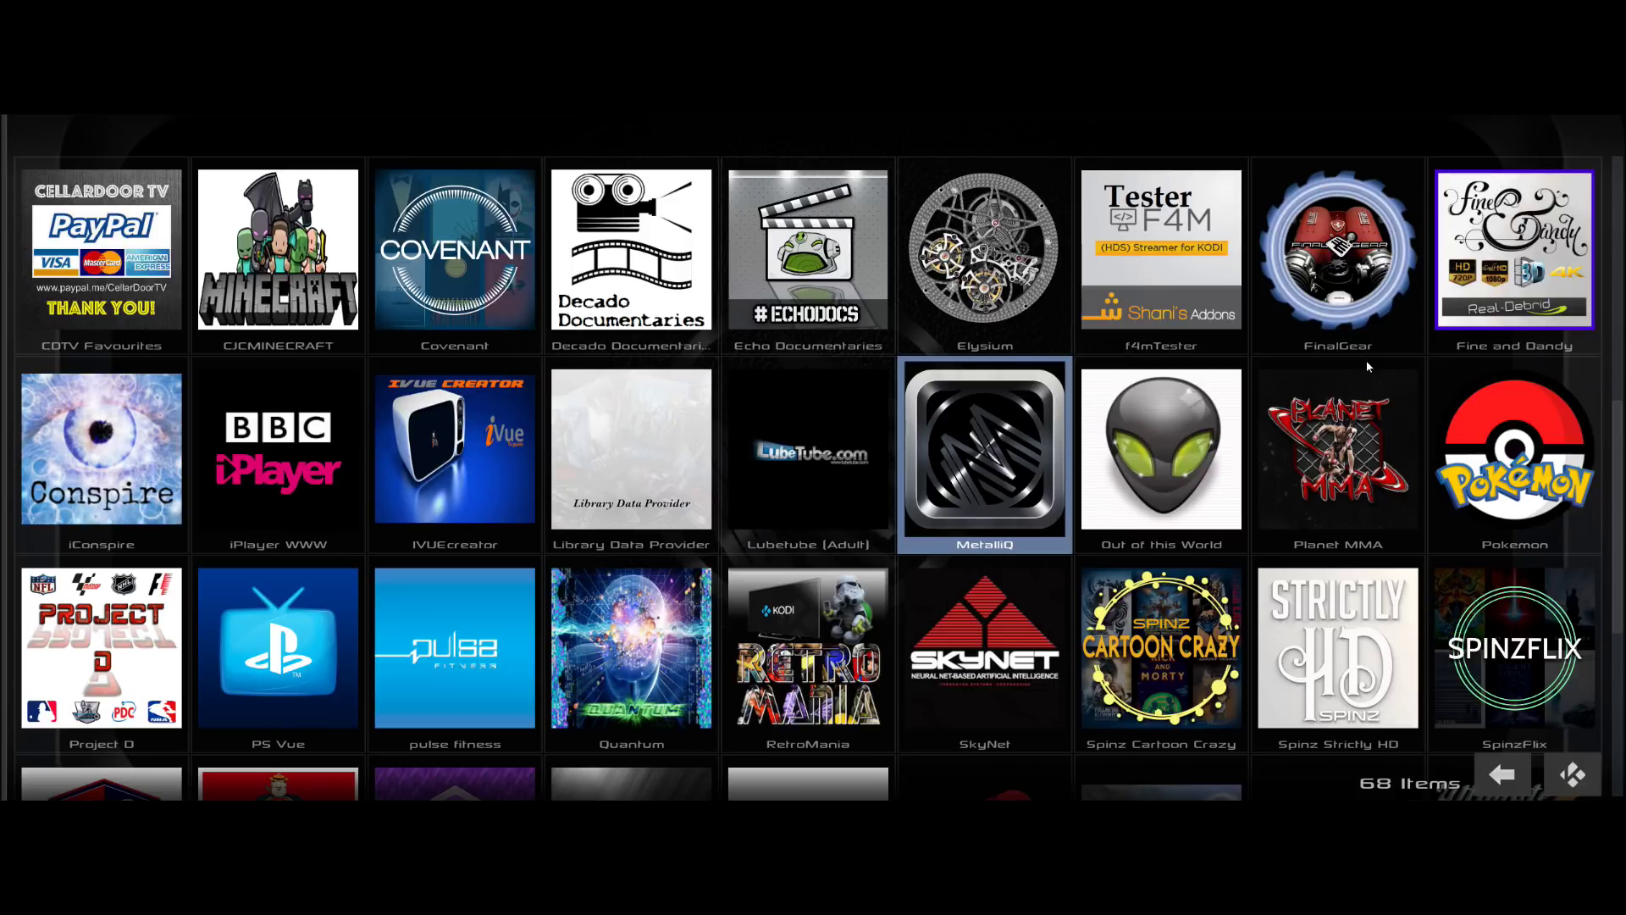
# Step: From the home screen, open MetalliQ's Popular (TMDb) movie list
pyautogui.press('Escape')
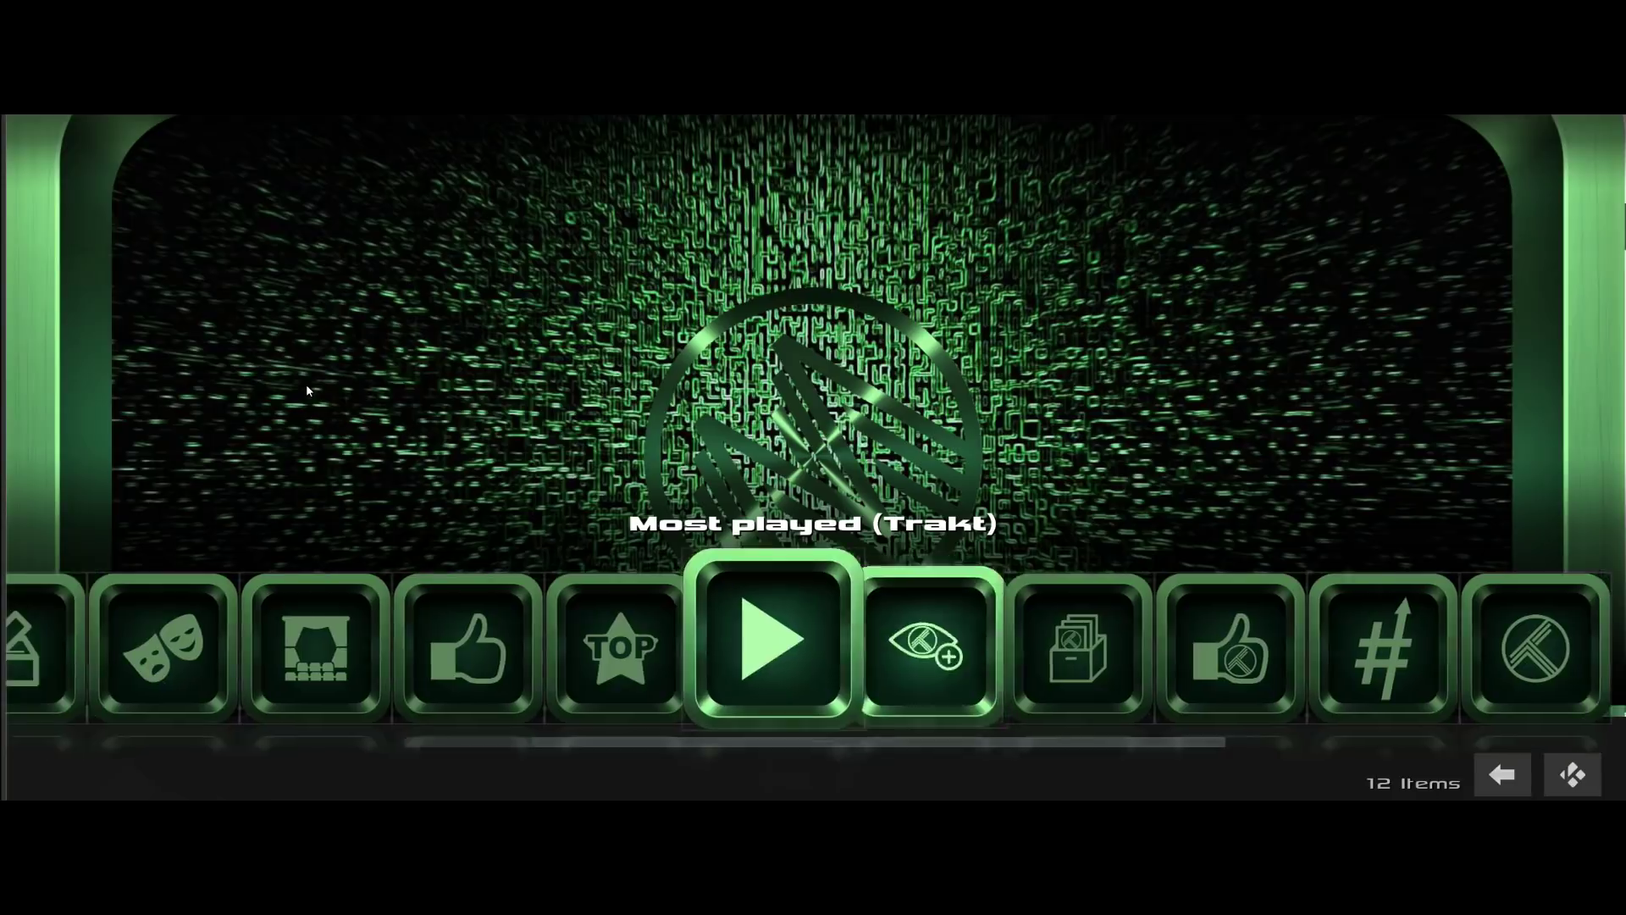
pyautogui.press('Left')
pyautogui.press('Left')
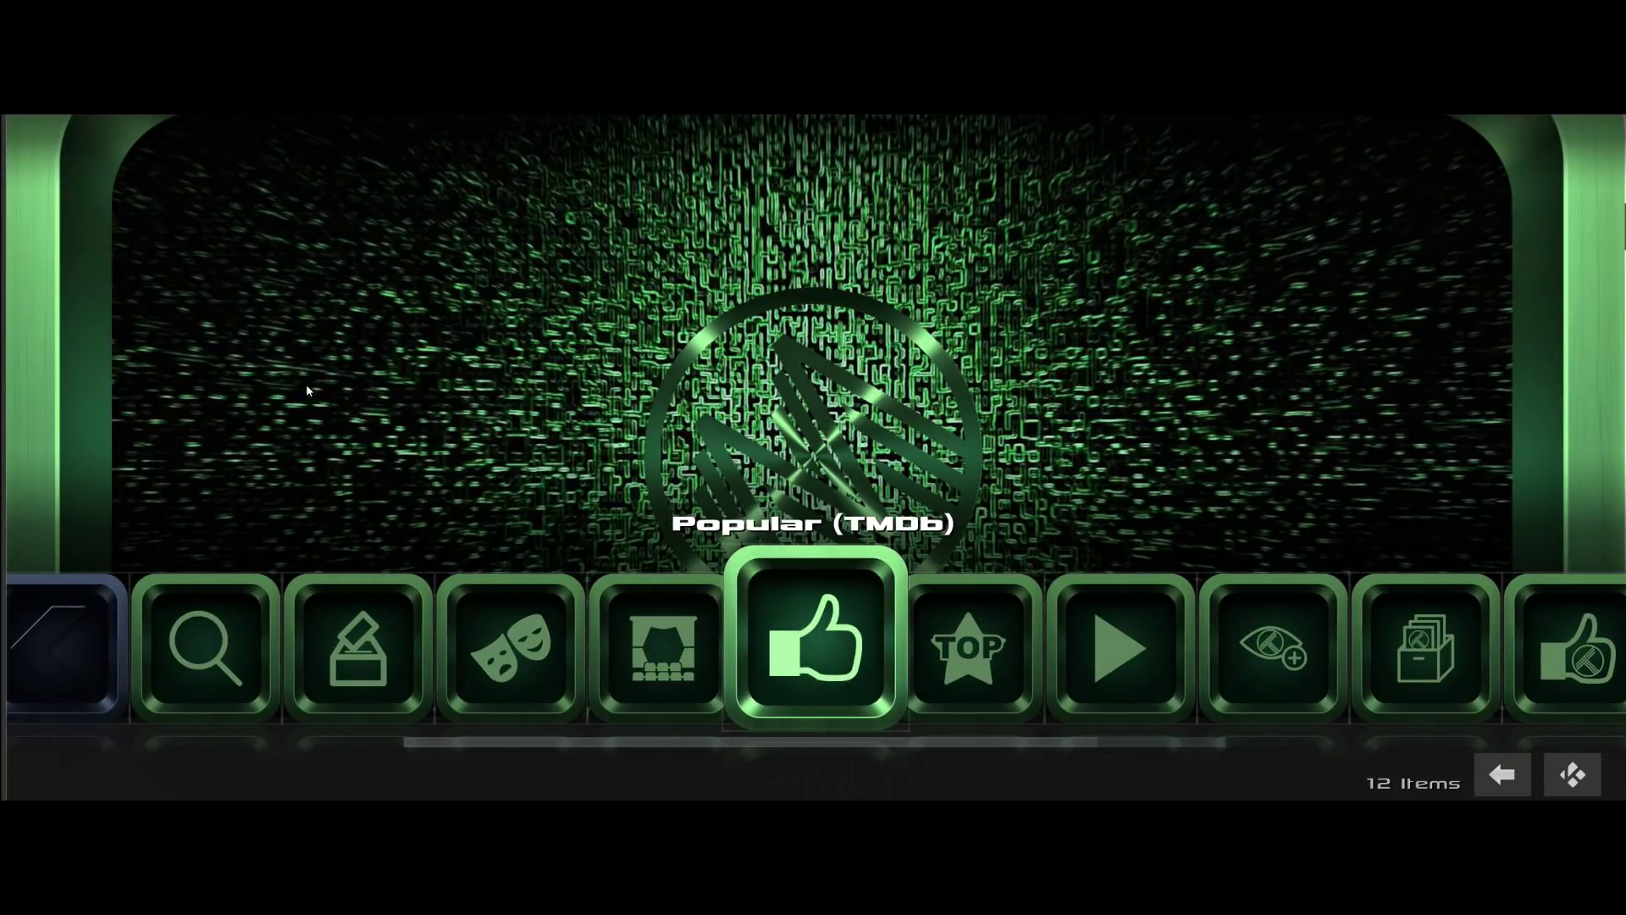
pyautogui.press('Return')
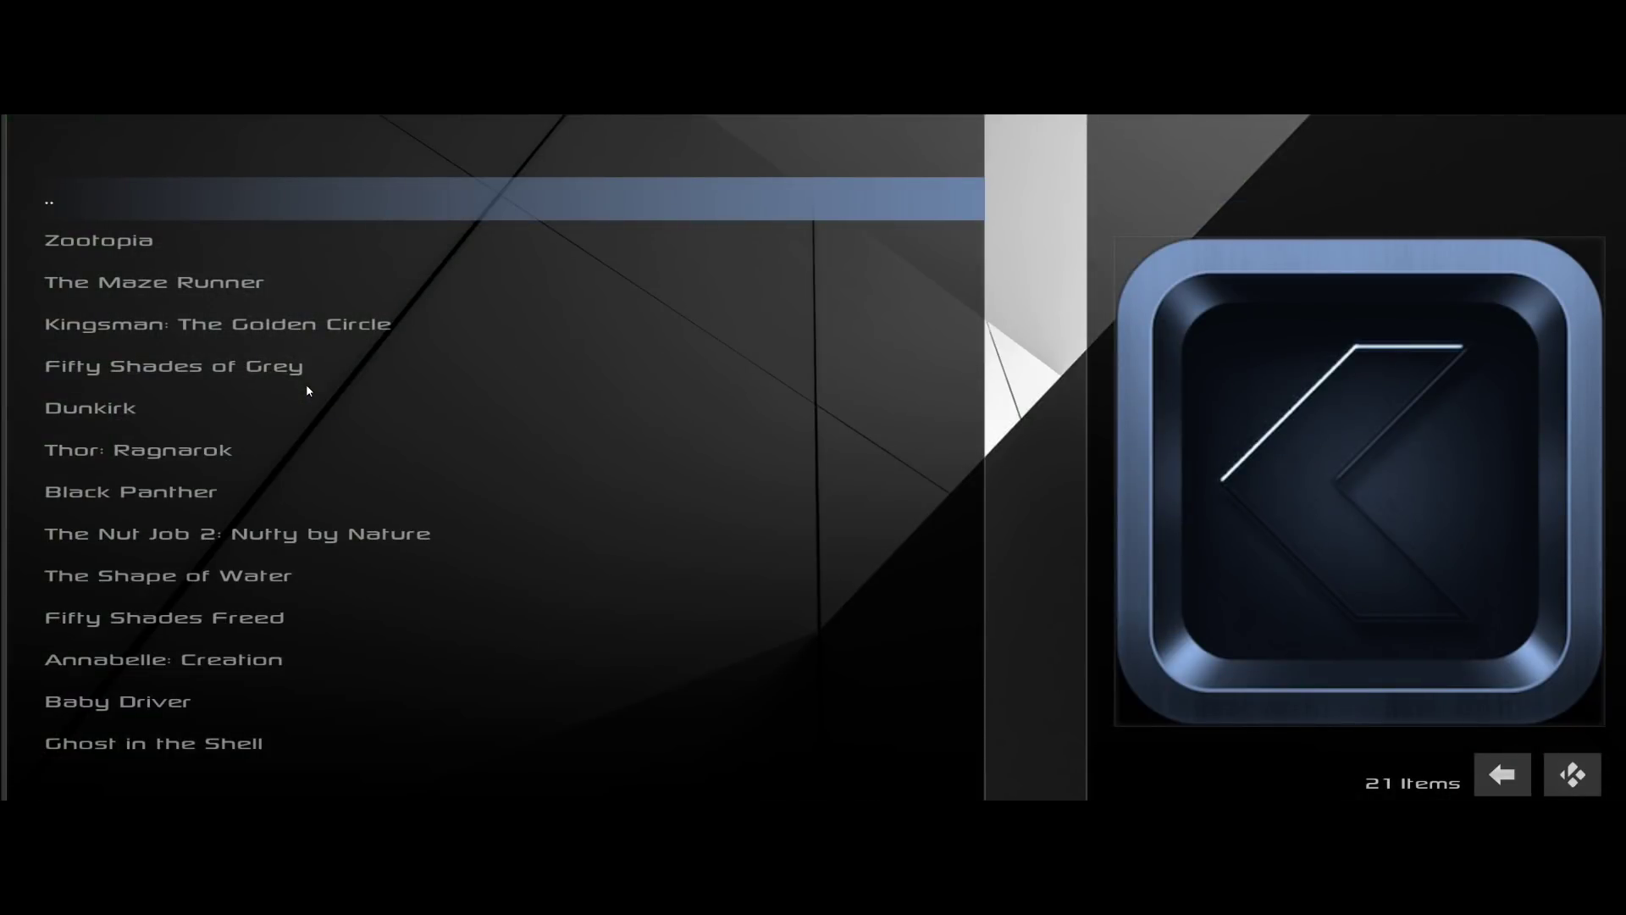
# Step: Select Thor: Ragnarok from the Popular movie list to play it
pyautogui.press('Down')
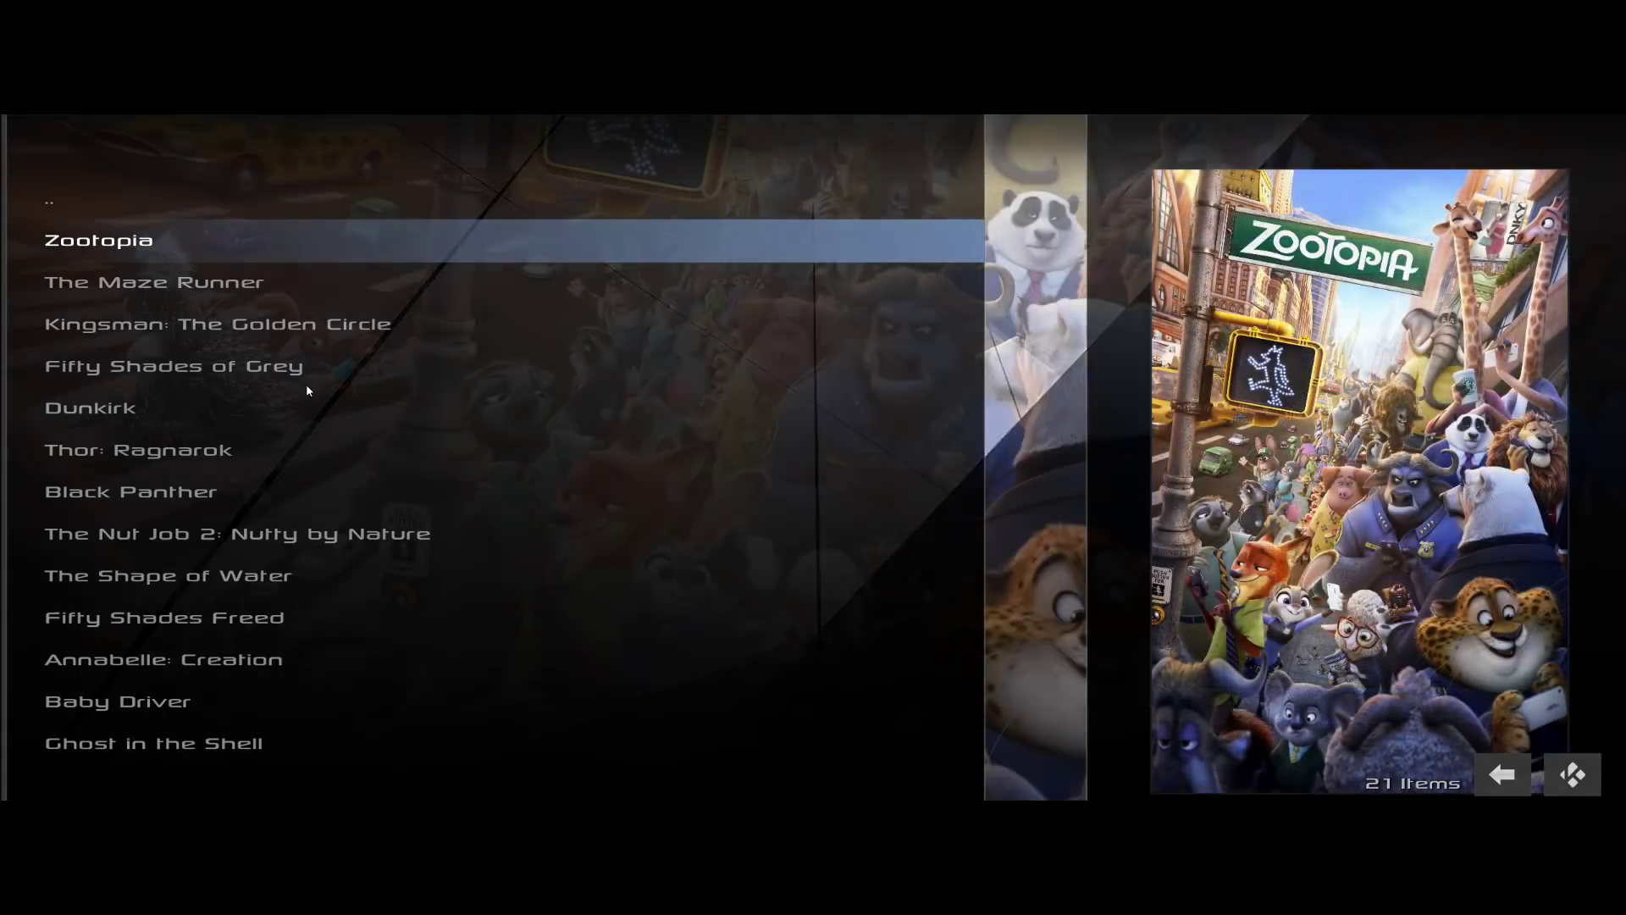
pyautogui.press('Down')
pyautogui.press('Down')
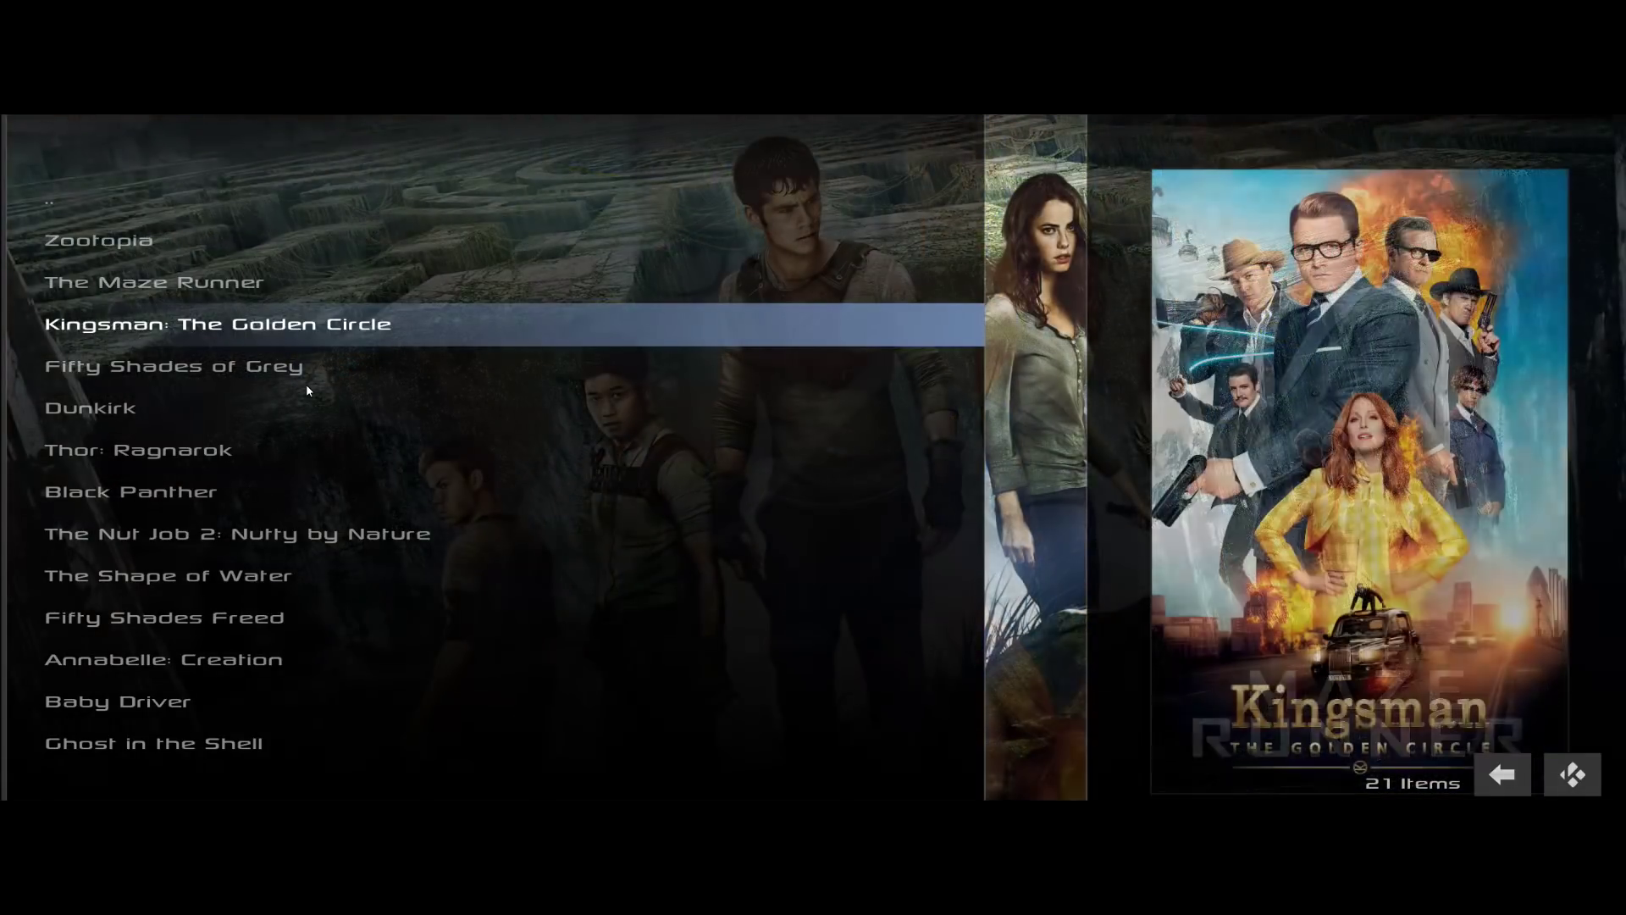
pyautogui.press('Down')
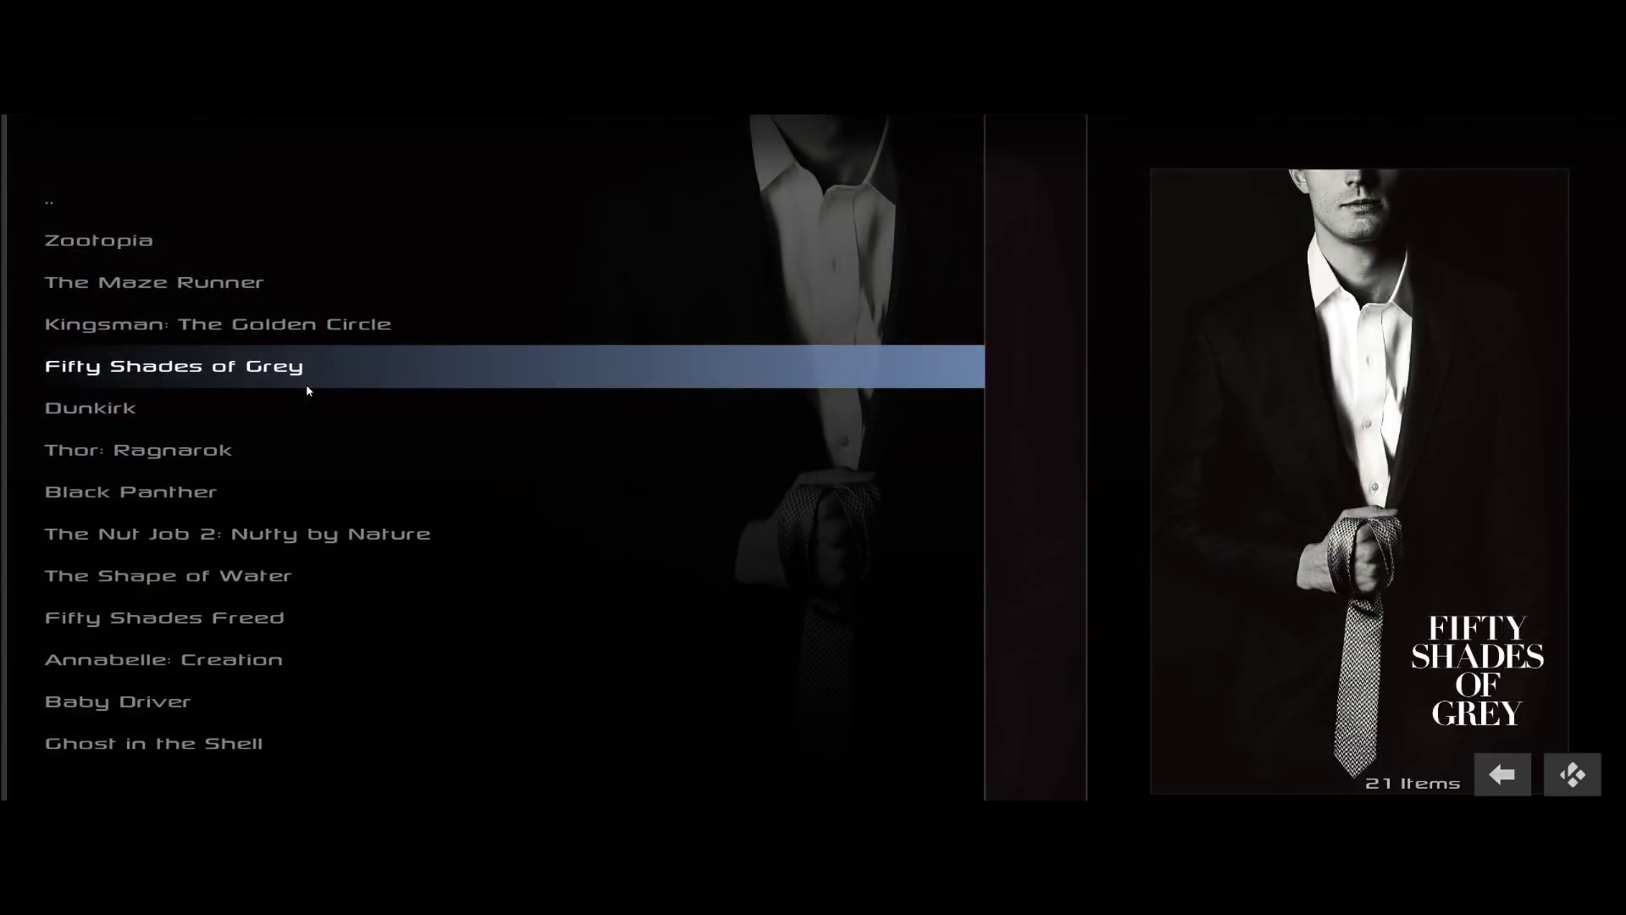
pyautogui.press('Down')
pyautogui.press('Down')
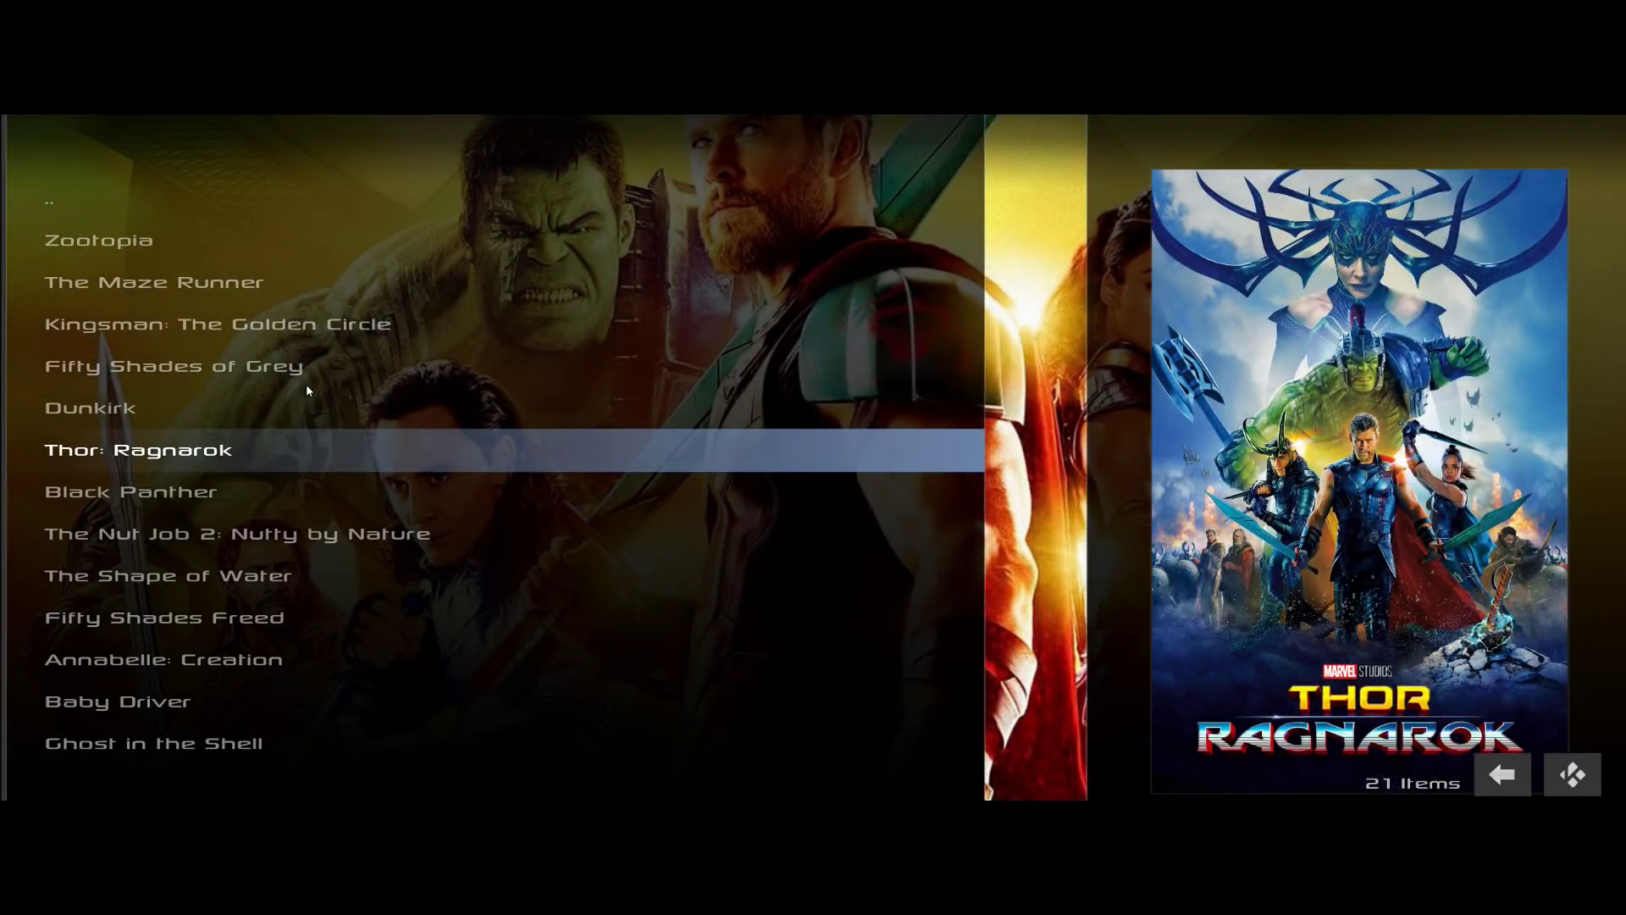
pyautogui.press('Return')
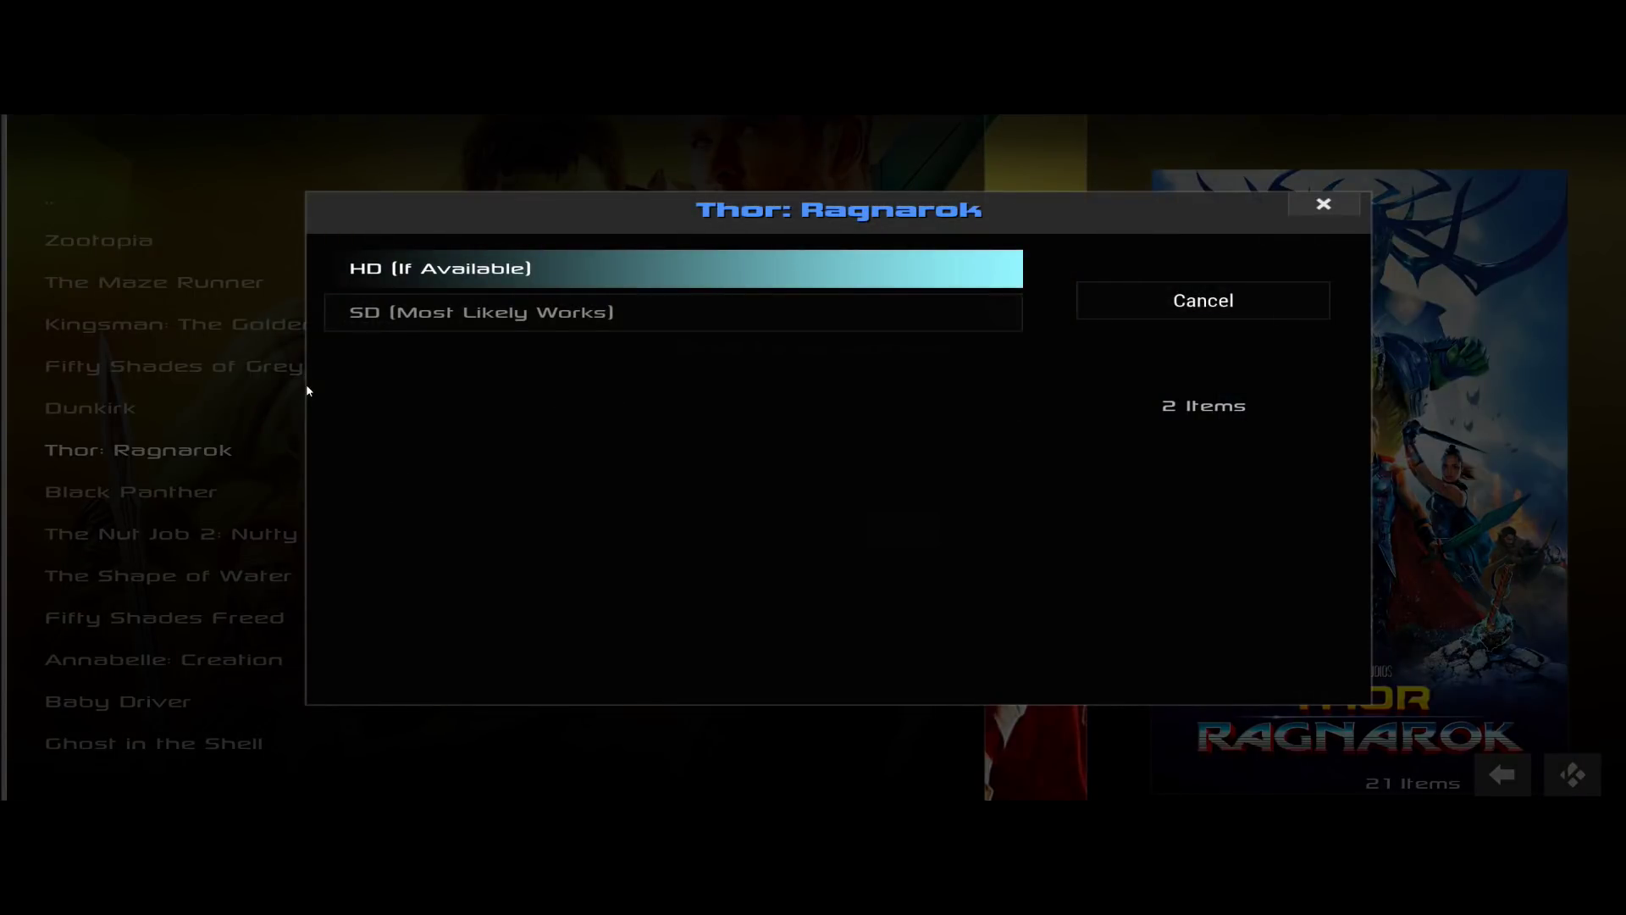
# Step: Choose HD (If Available) as the playback quality for Thor: Ragnarok
pyautogui.press('Return')
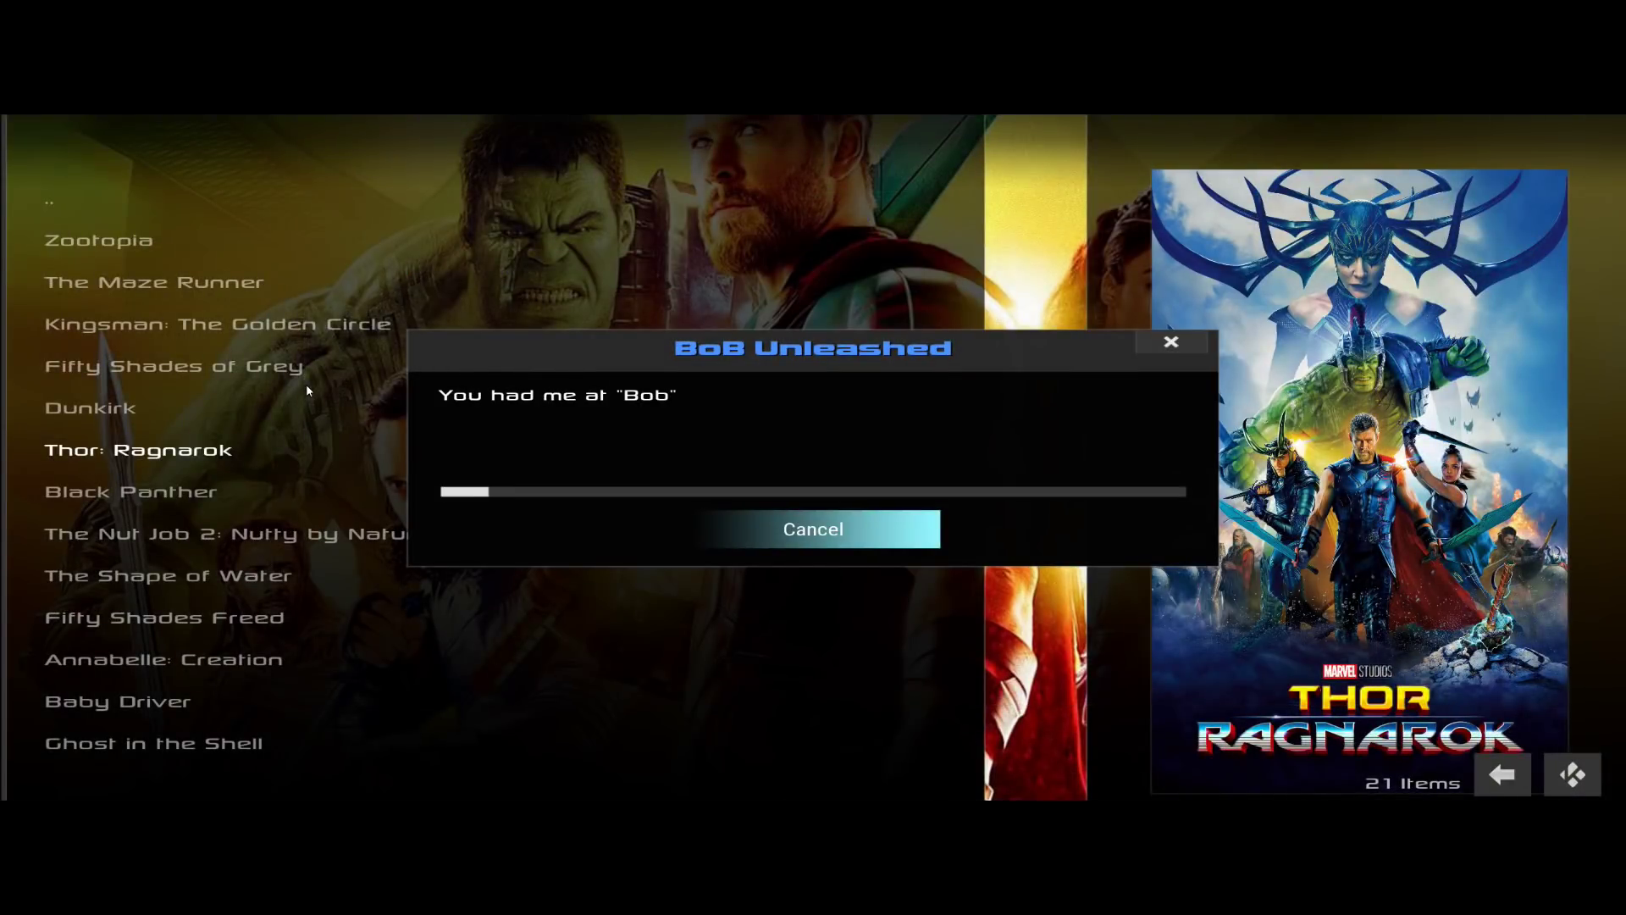